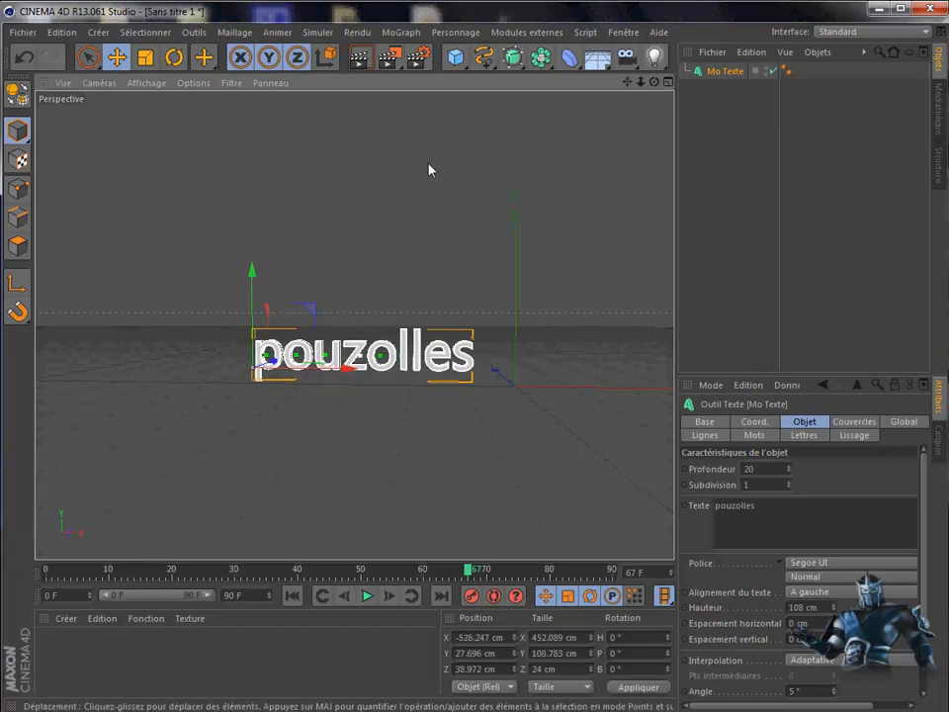
Step: Add a PolyFX object and make it a child of the Mo Texte object
click(402, 31)
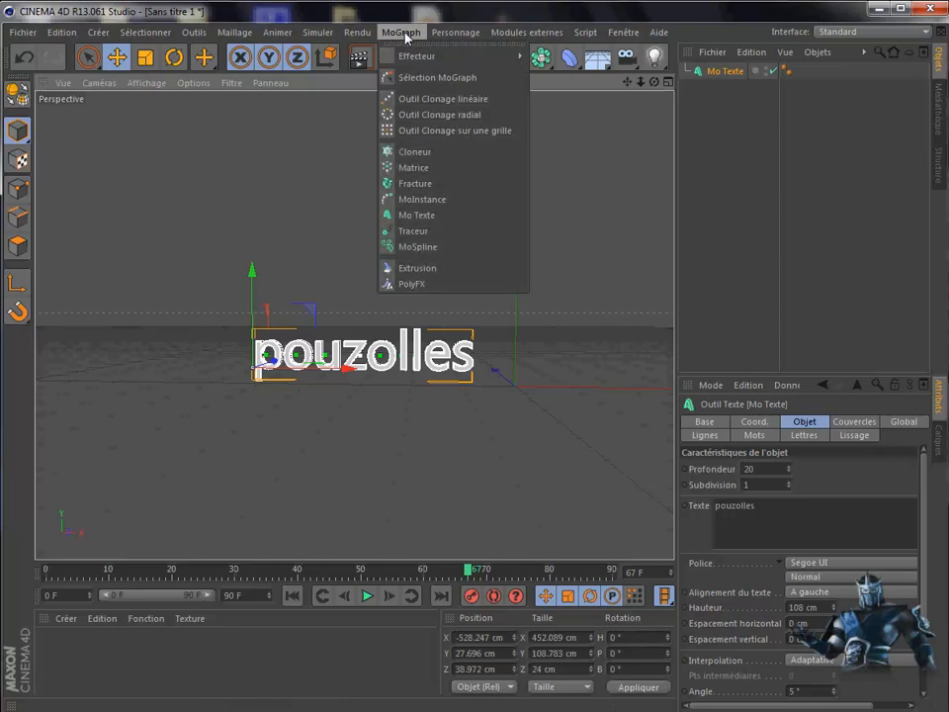
click(423, 285)
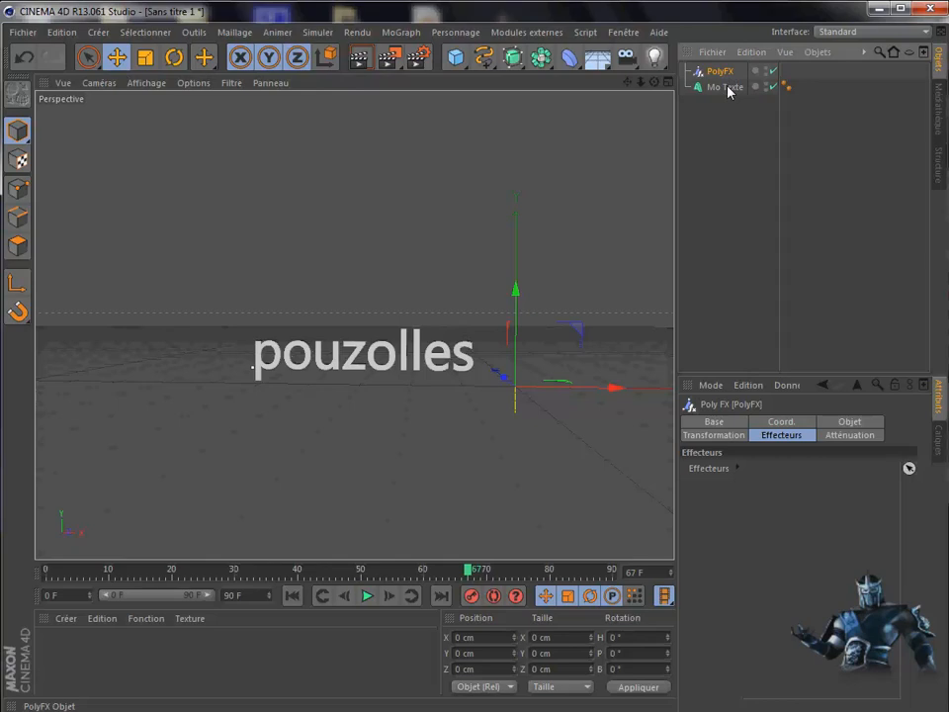
drag(720, 71, 730, 88)
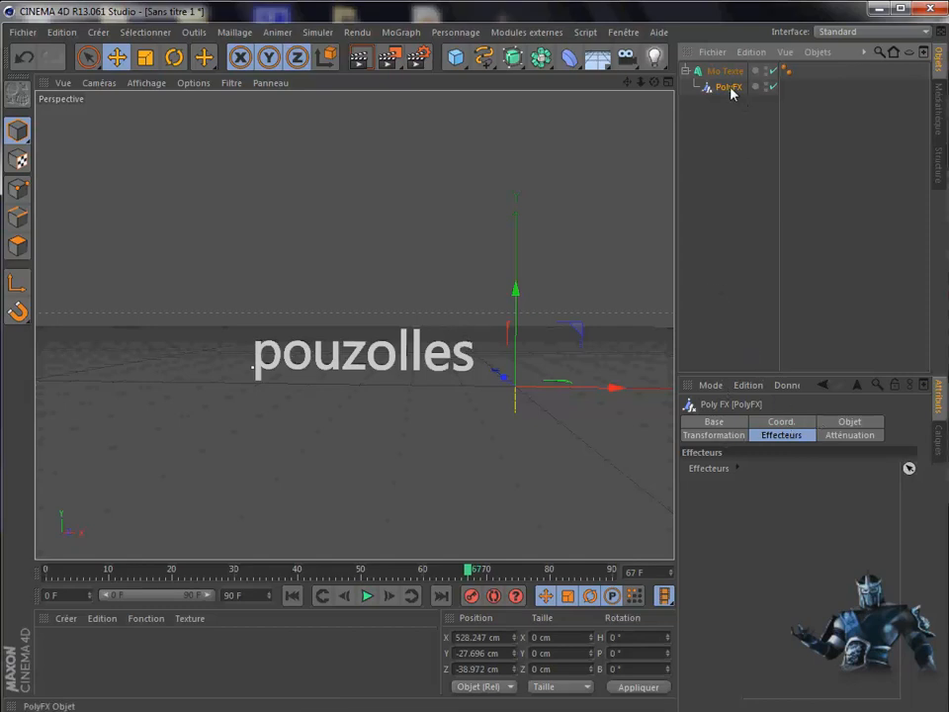
Step: Set the PolyFX transformation scale to 0 on X, Y and Z and its initial influence to 100 %
click(716, 437)
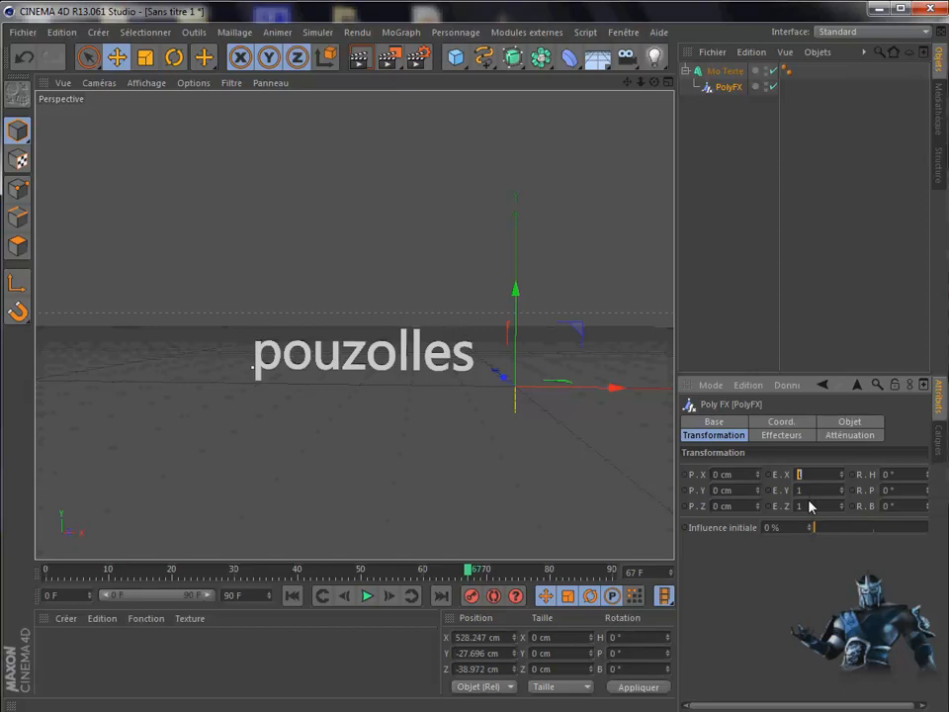
drag(804, 489, 794, 509)
text(00)
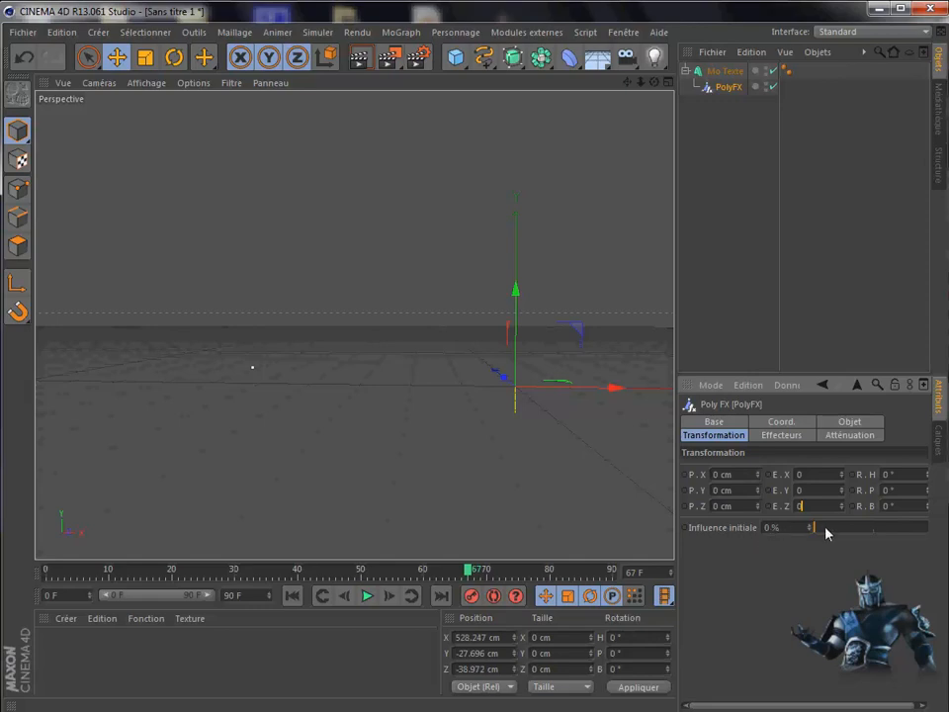
drag(815, 533, 946, 531)
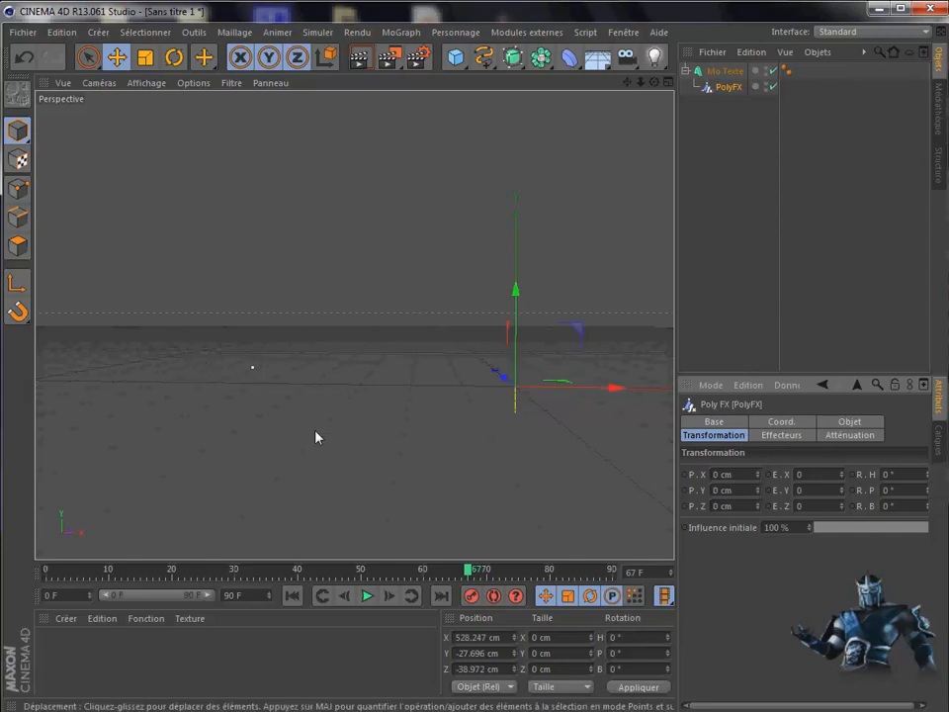
Step: Give the PolyFX object a Linéaire falloff oriented along -X
click(841, 437)
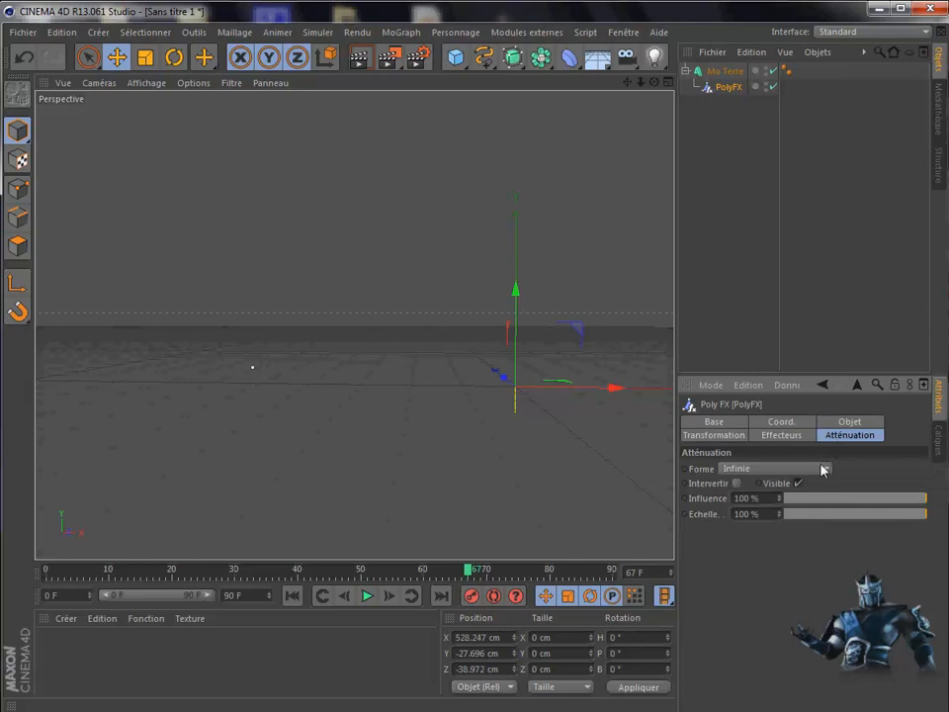
click(829, 471)
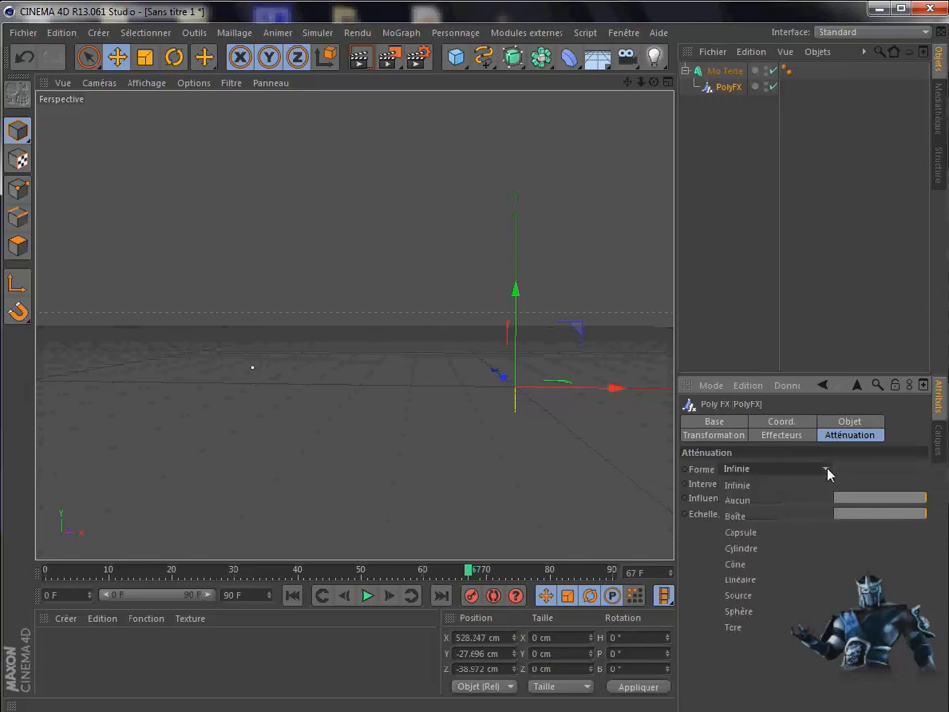
click(786, 581)
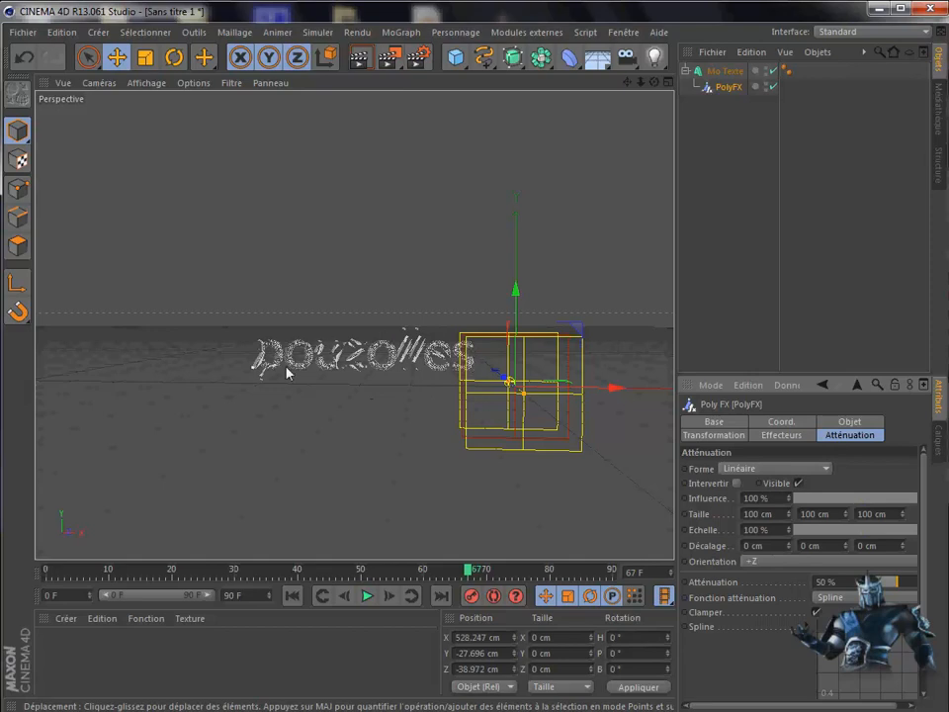
drag(613, 388, 625, 408)
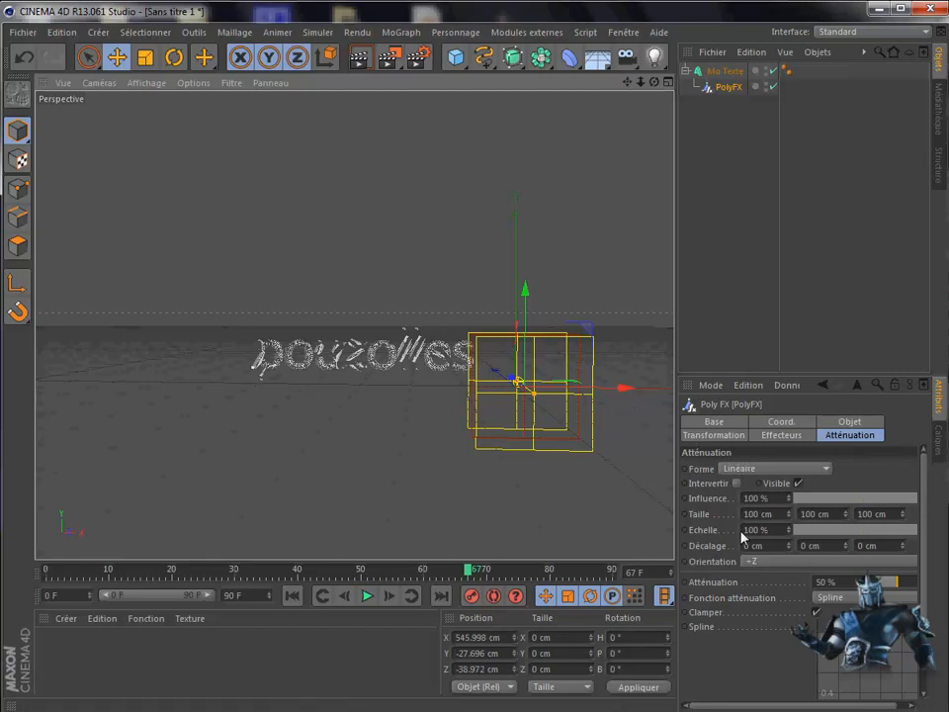
click(773, 566)
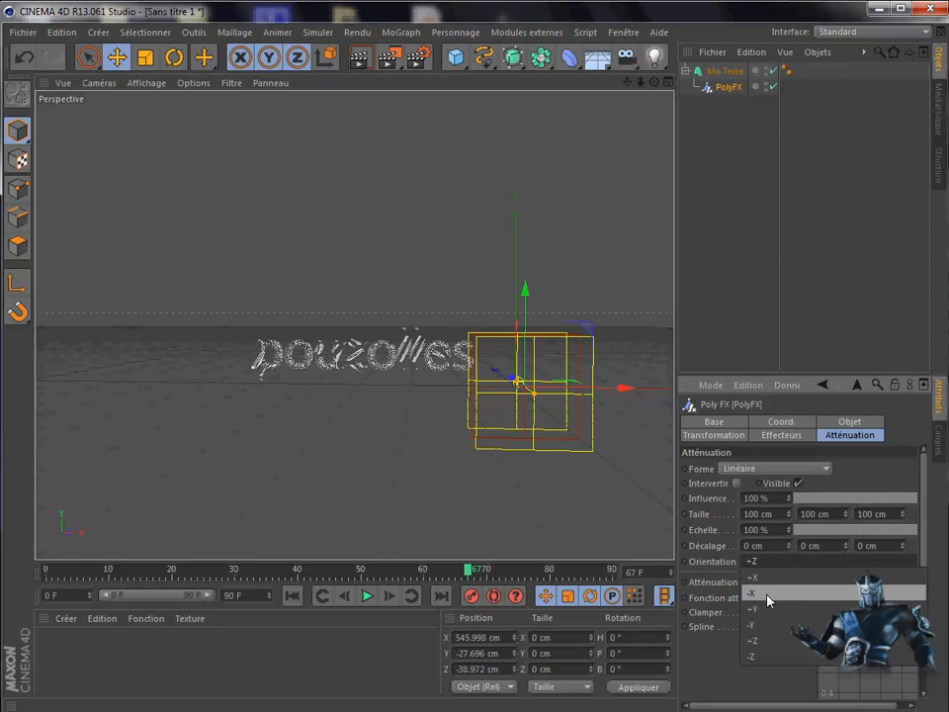
click(770, 596)
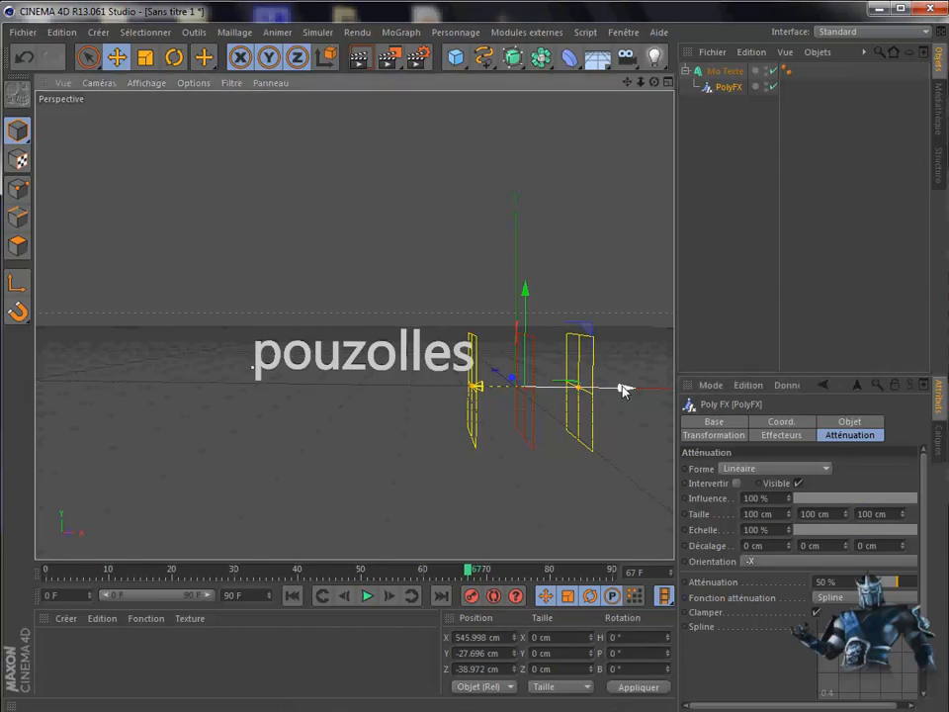
Step: Move the PolyFX falloff back and forth across the text, ending at about X -50 cm and Y 49 cm
drag(624, 388, 554, 402)
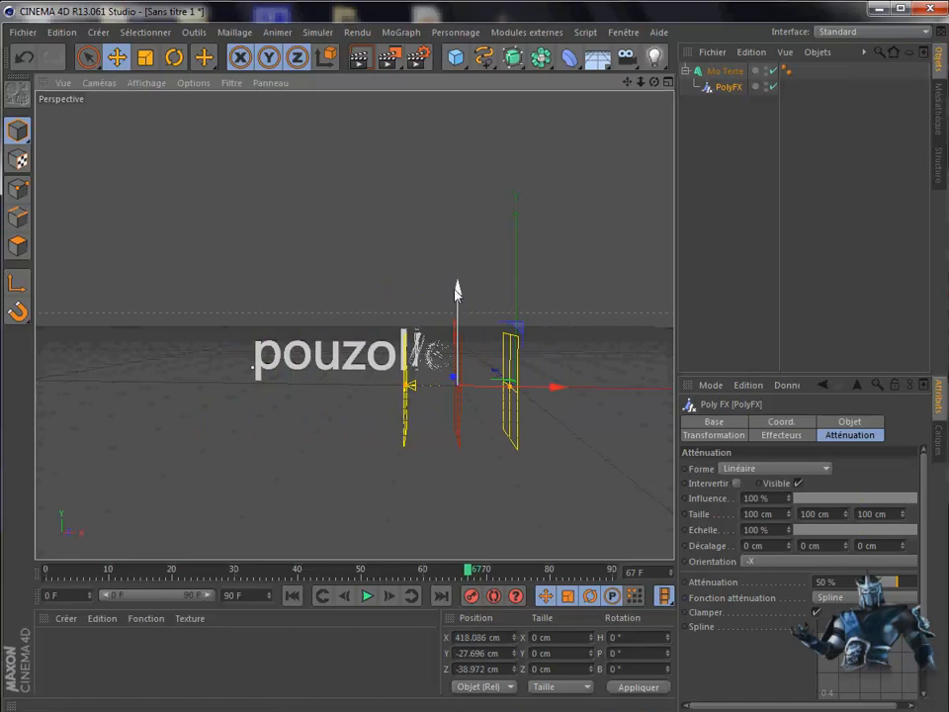
drag(457, 289, 506, 157)
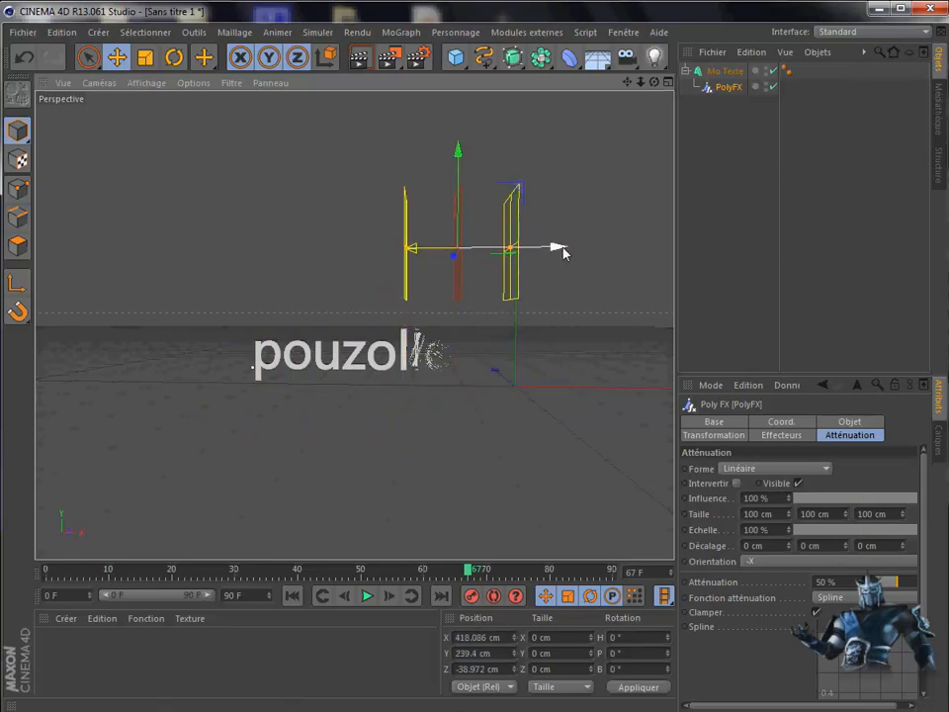
drag(568, 254, 404, 265)
drag(468, 268, 621, 269)
drag(513, 149, 524, 256)
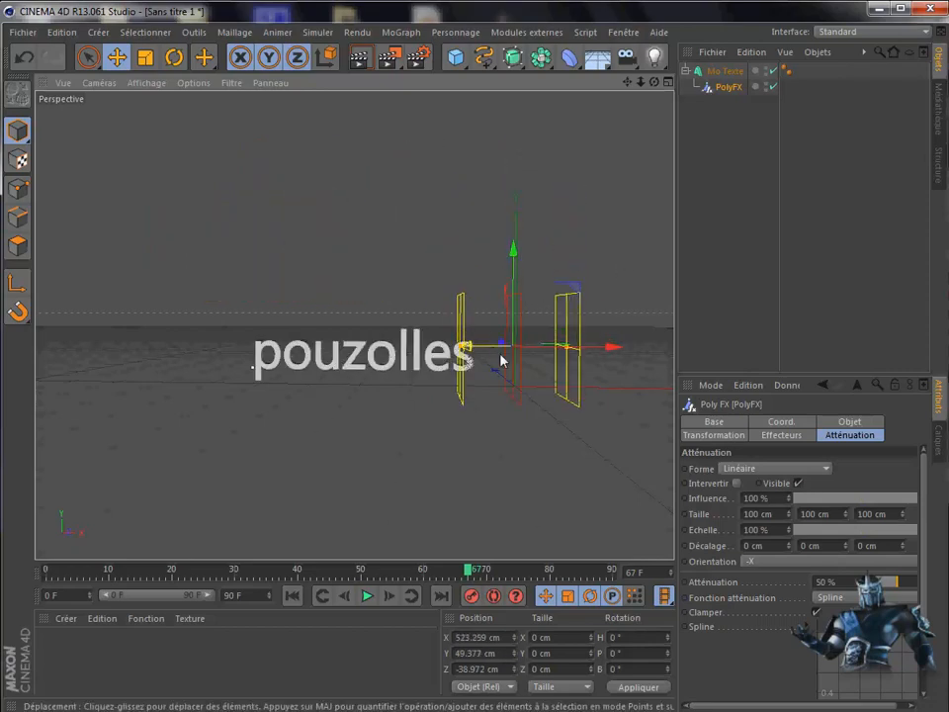
drag(611, 350, 314, 376)
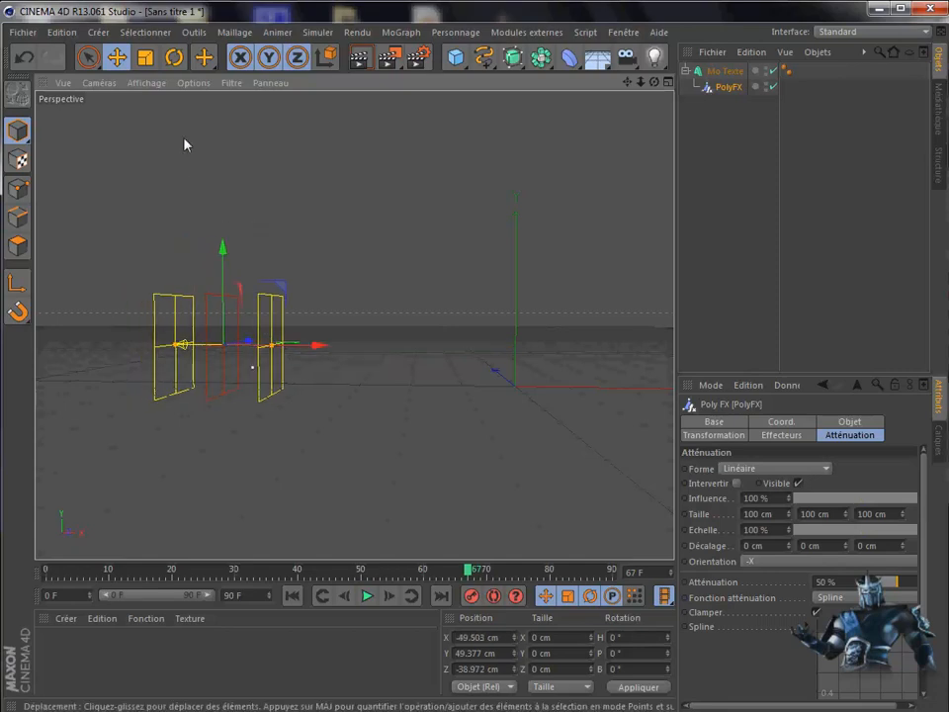
key(t)
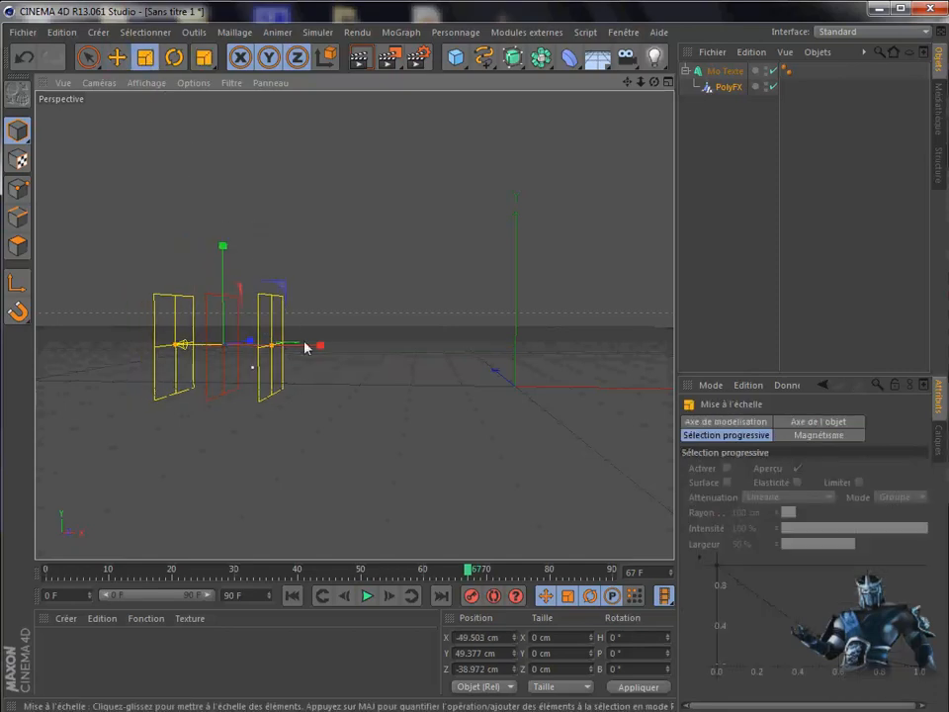
drag(320, 345, 394, 354)
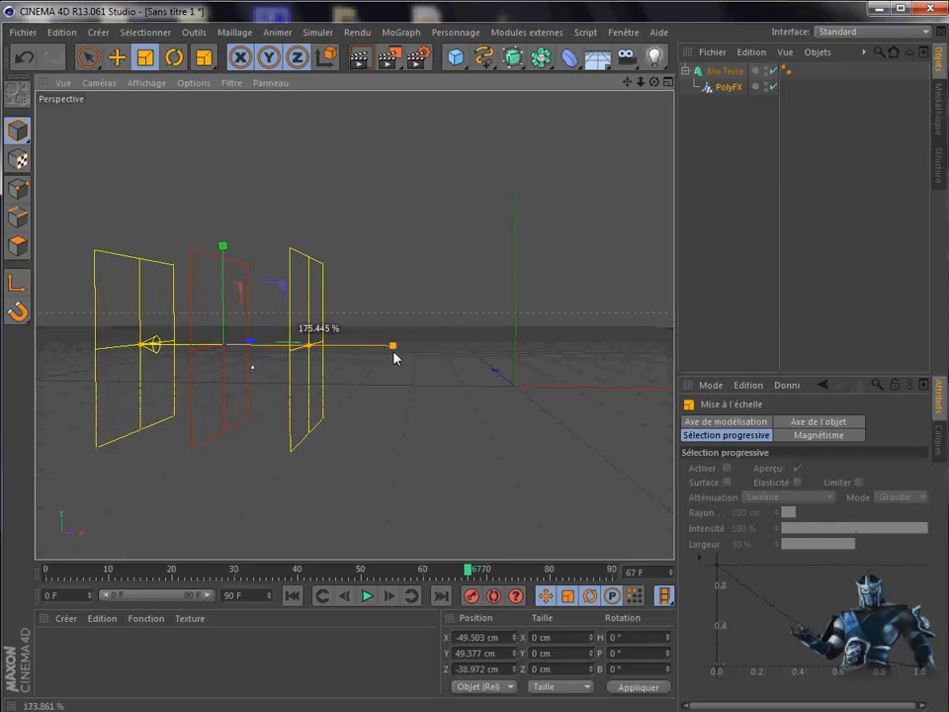
click(119, 58)
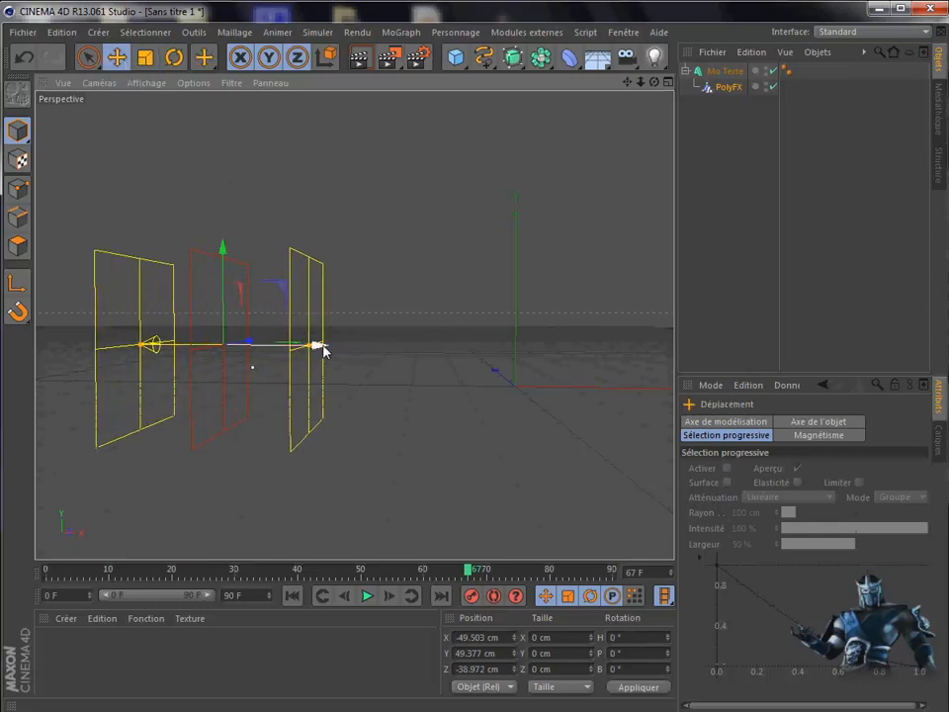
drag(323, 349, 315, 391)
click(28, 58)
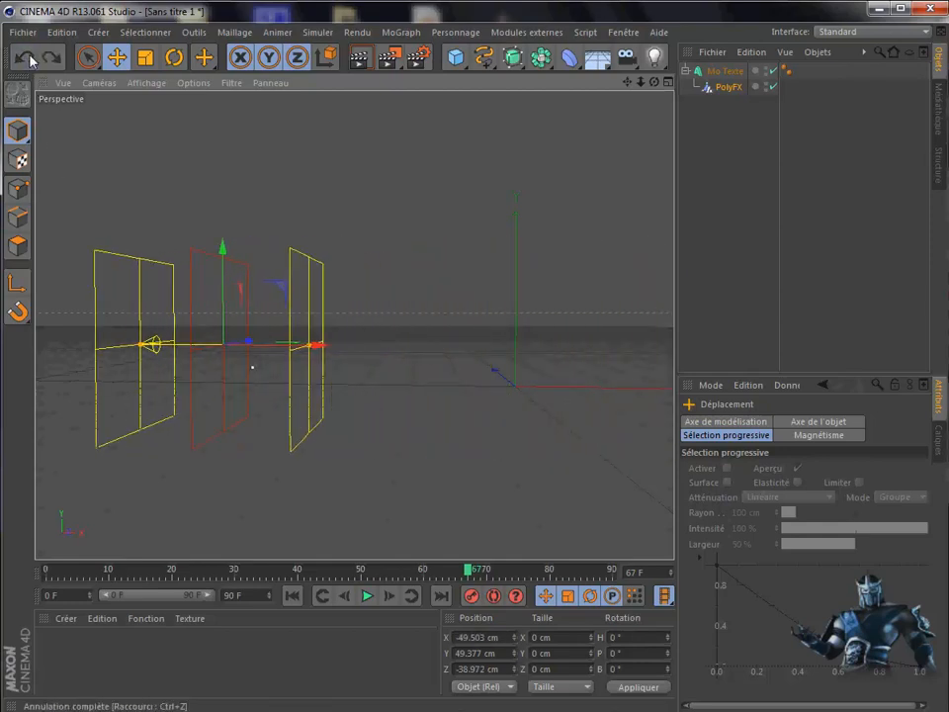
click(28, 57)
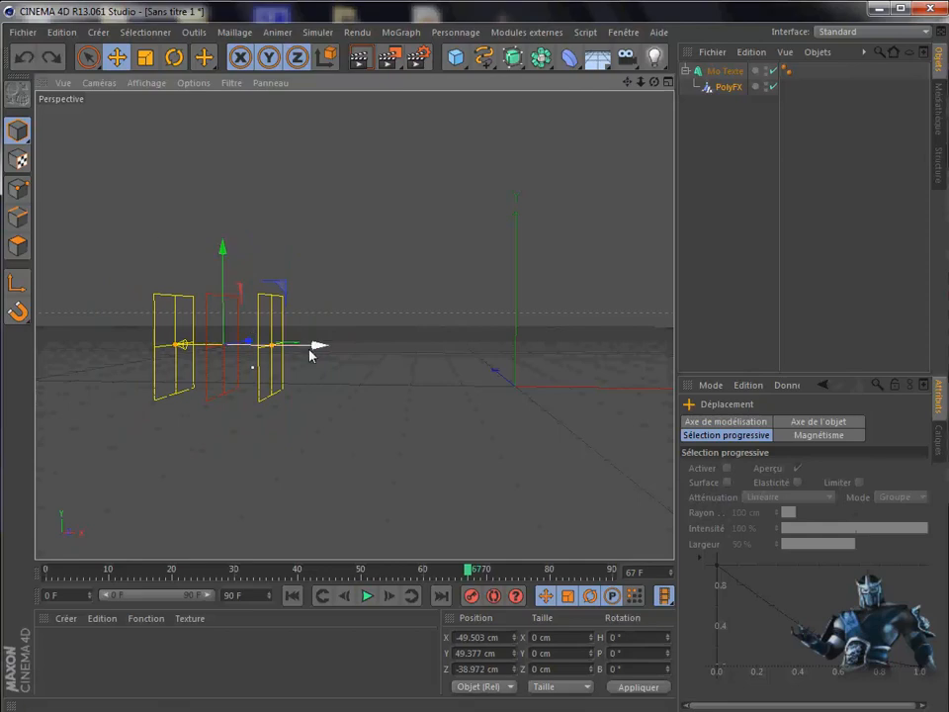
Step: Move the PolyFX object along X to about -180 cm and apply the Carré spline preset to its falloff curve
drag(316, 344, 255, 377)
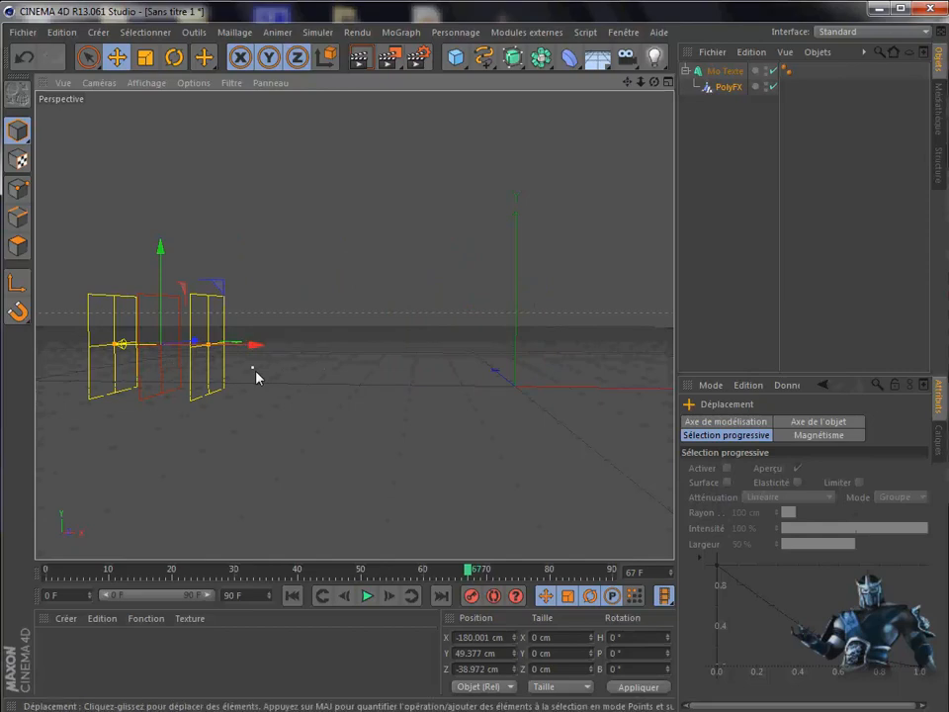
click(729, 88)
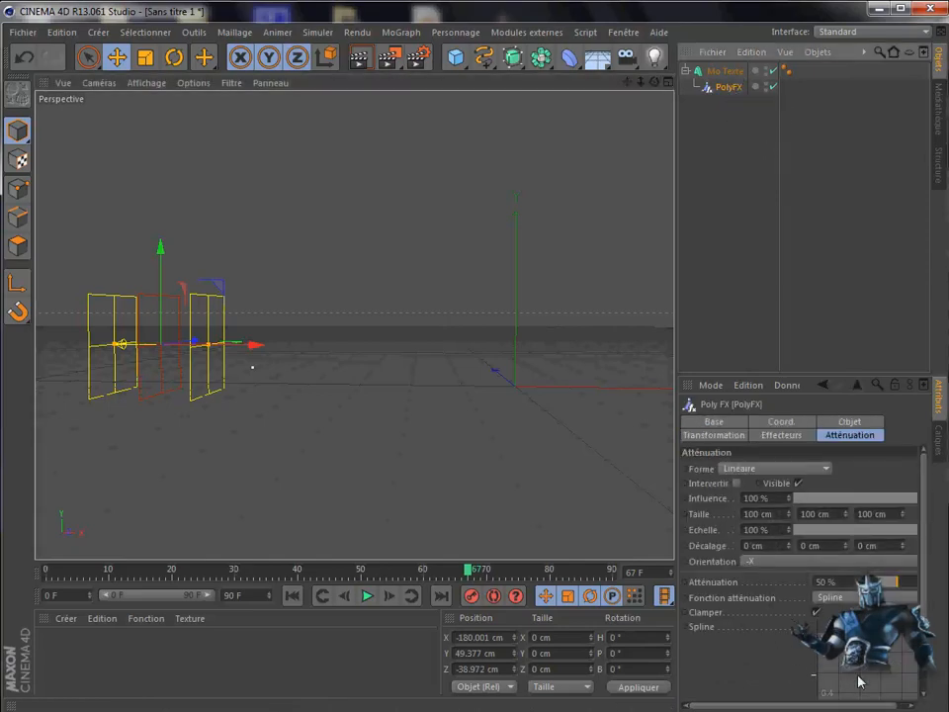
scroll(870, 678, down, 3)
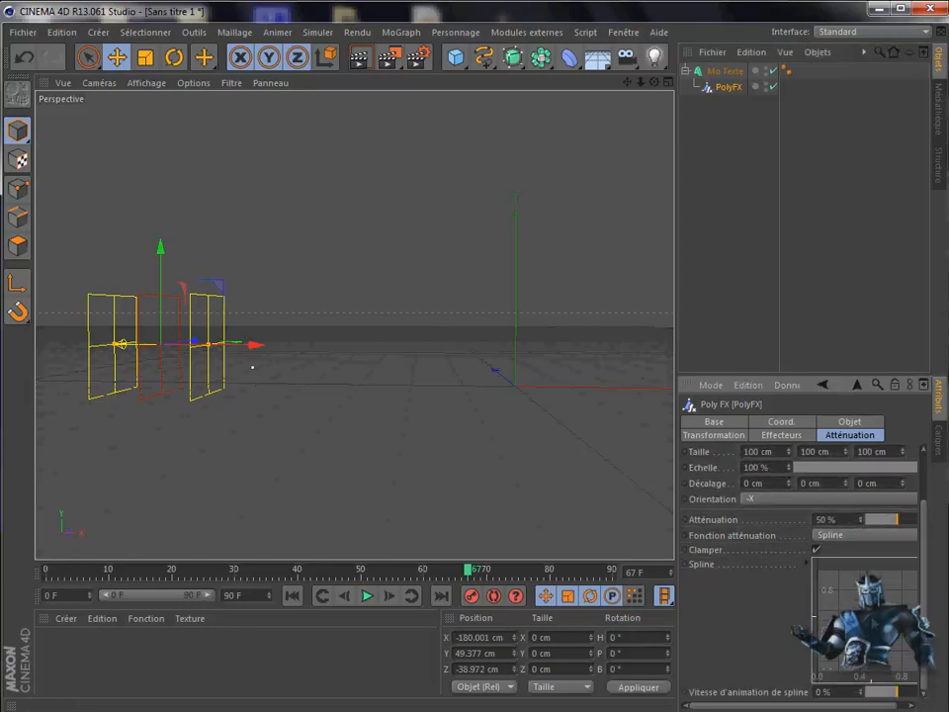
right_click(873, 623)
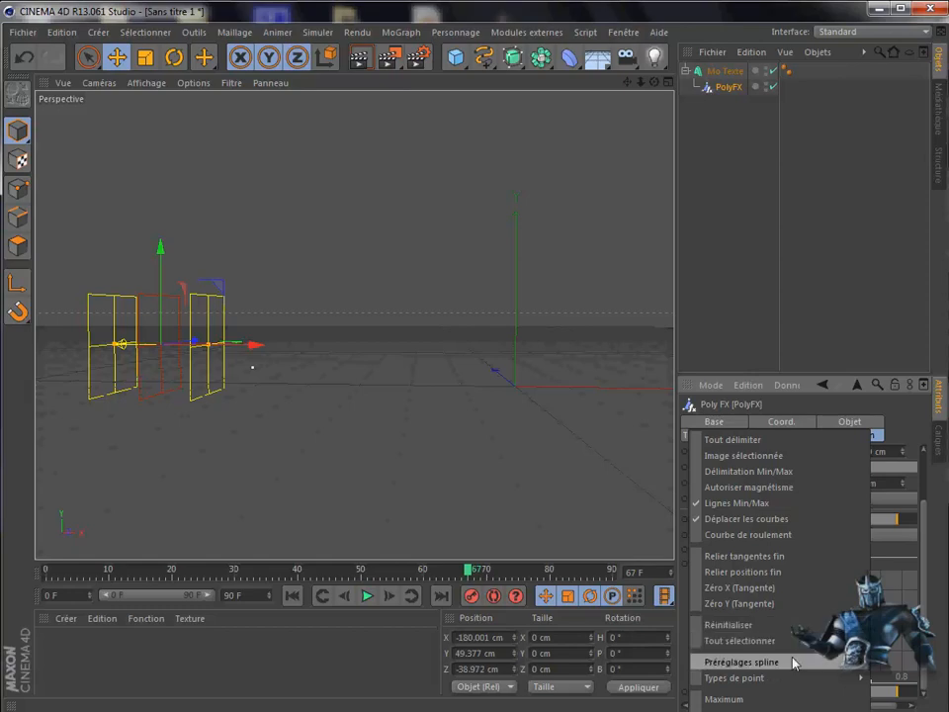
mouse_move(791, 668)
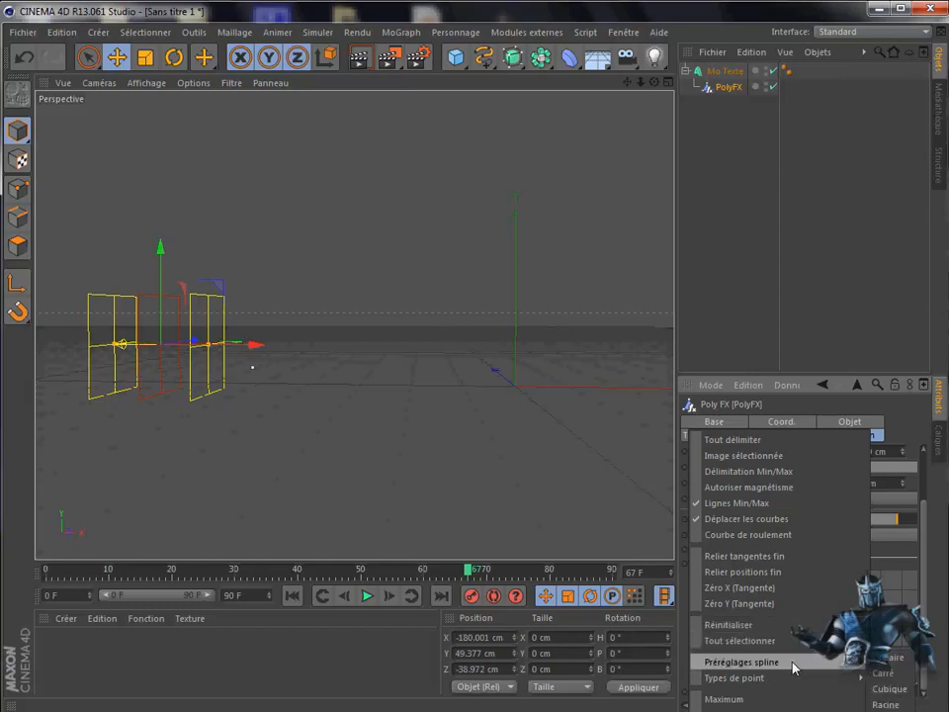
click(883, 674)
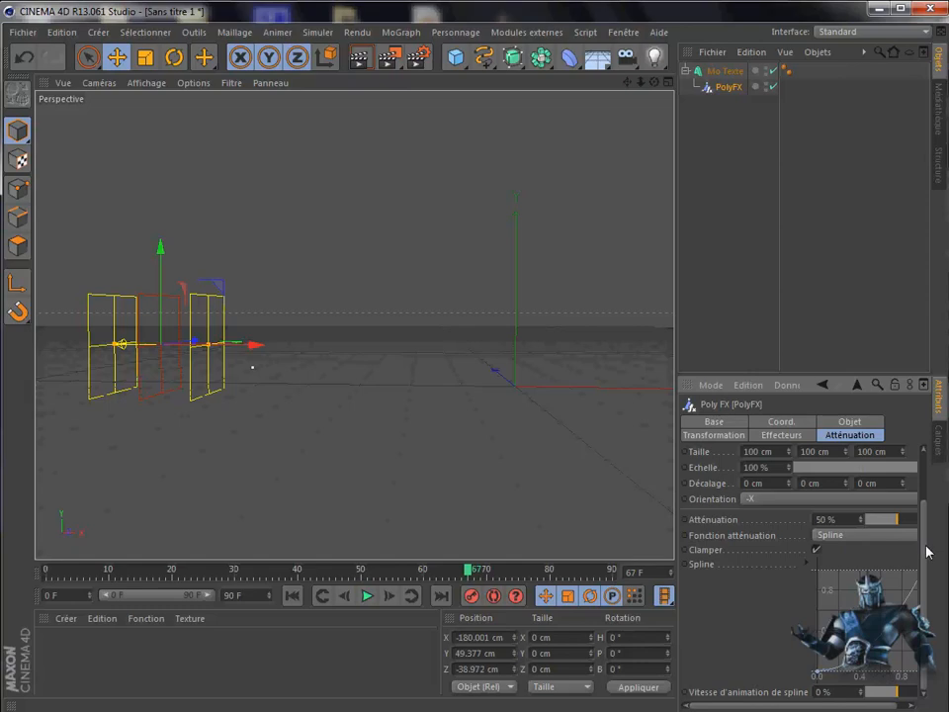
Step: Move the PolyFX object along X back over the text to about 190 cm
drag(925, 551, 924, 492)
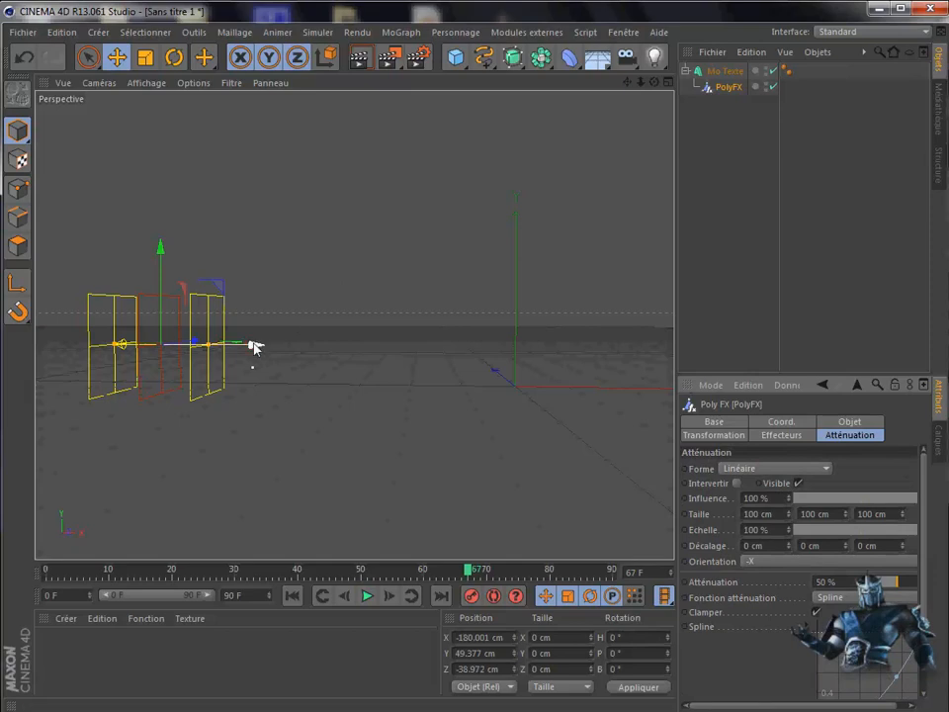
drag(255, 345, 485, 371)
drag(453, 372, 435, 376)
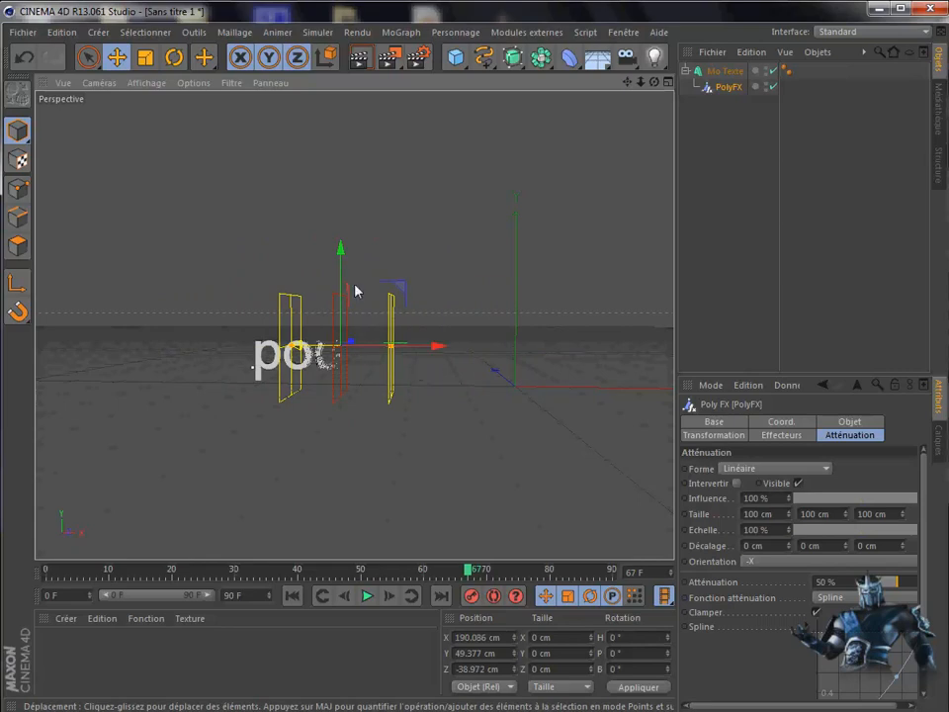
Step: Add a Randomisation effector that acts on the PolyFX object
click(401, 33)
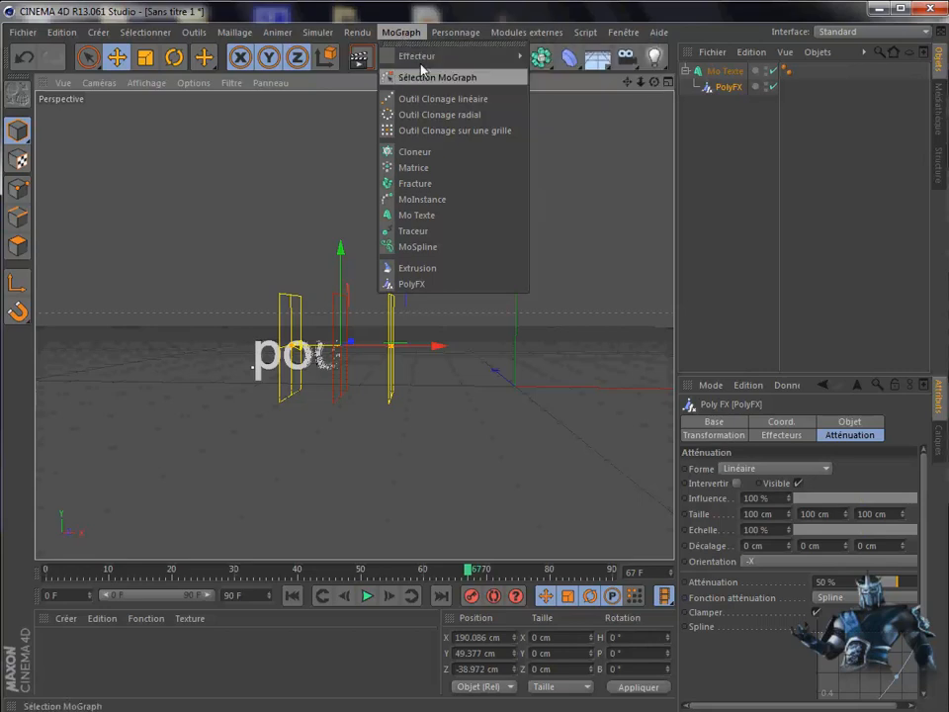
mouse_move(425, 60)
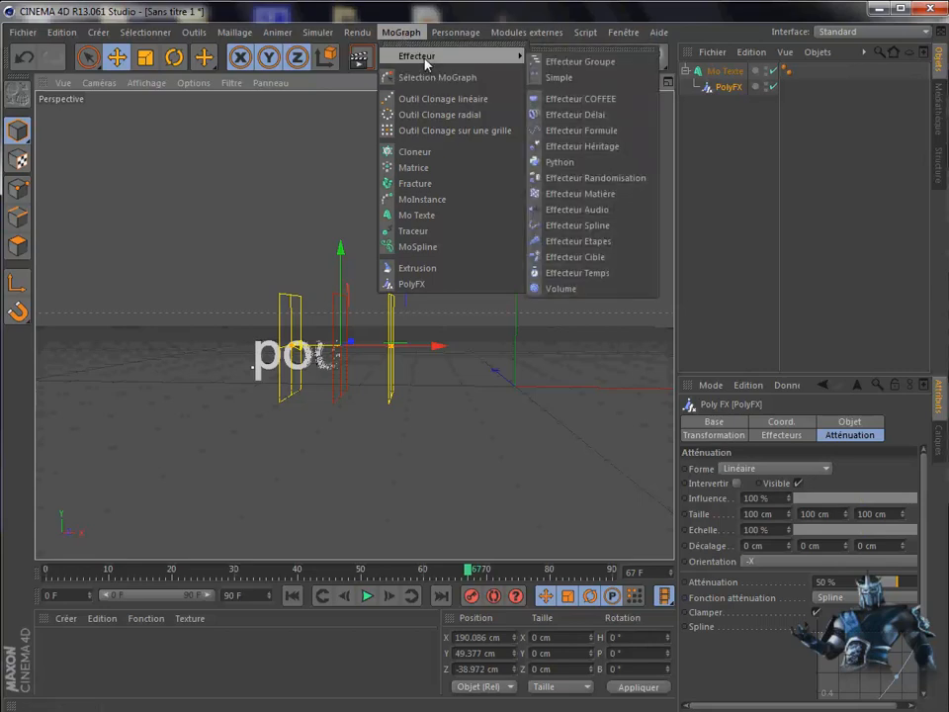
click(589, 179)
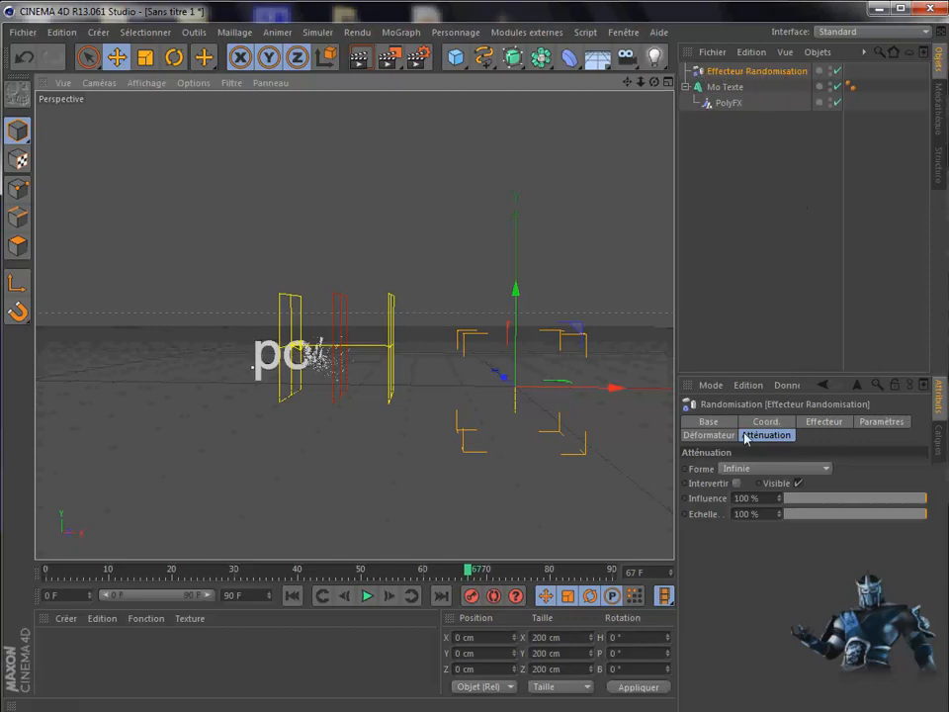
Step: Set the Randomisation effector's position variation to 75 cm in X, 89 cm in Y and 102 cm in Z
click(873, 422)
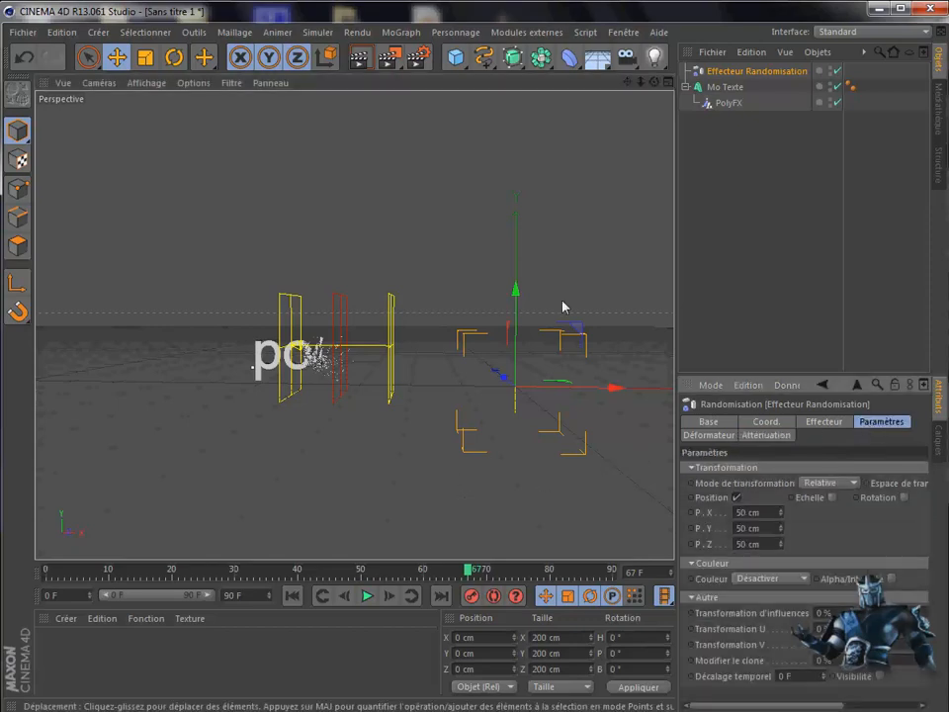
scroll(451, 414, up, 3)
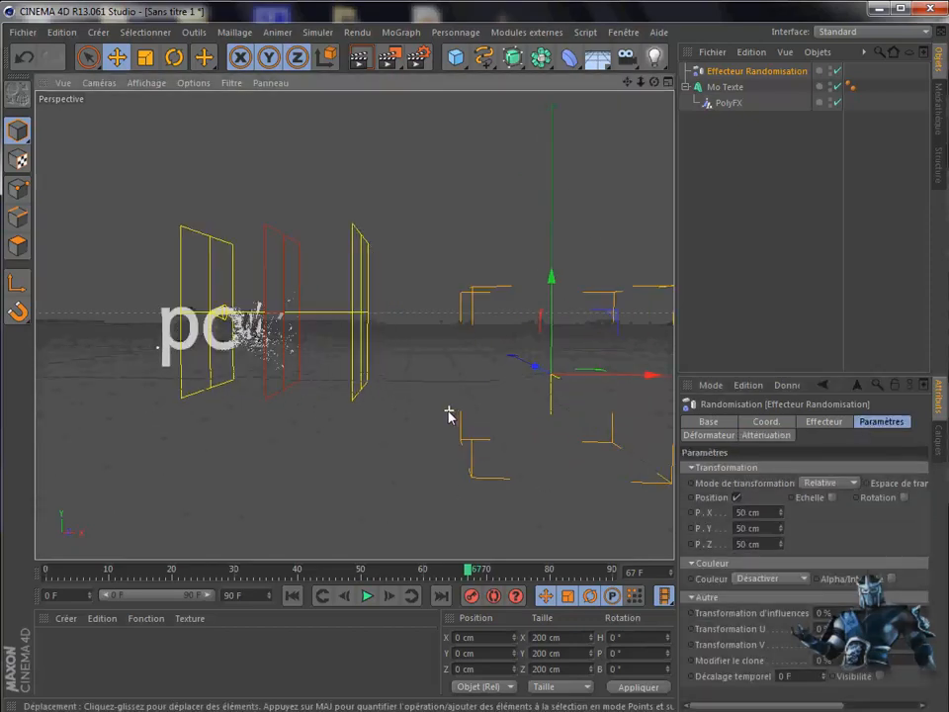
scroll(430, 412, up, 2)
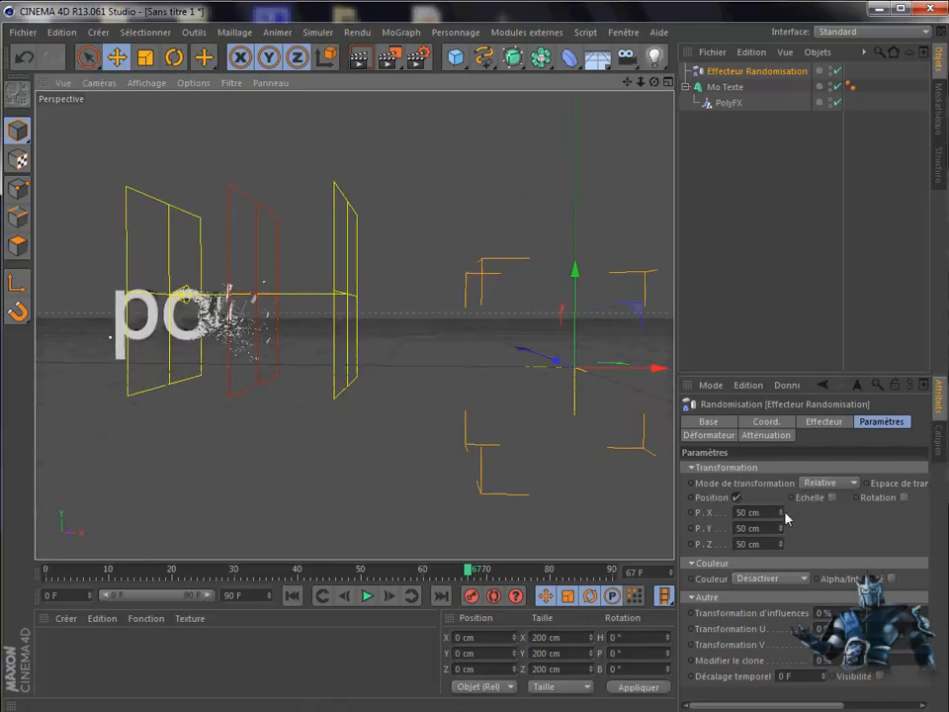
drag(783, 516, 785, 568)
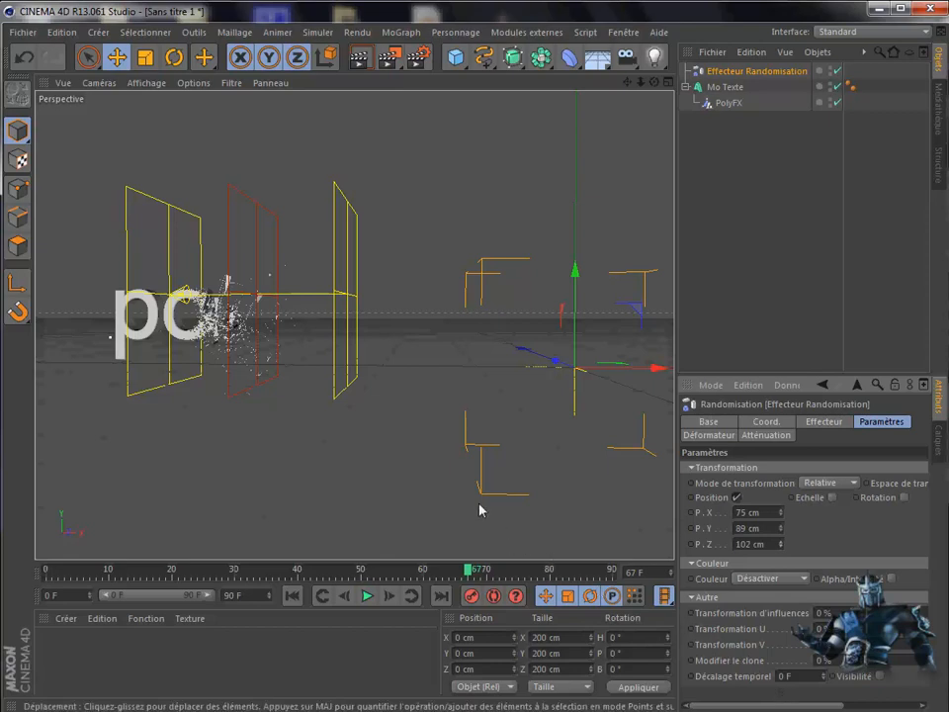
scroll(389, 486, down, 2)
scroll(389, 485, down, 1)
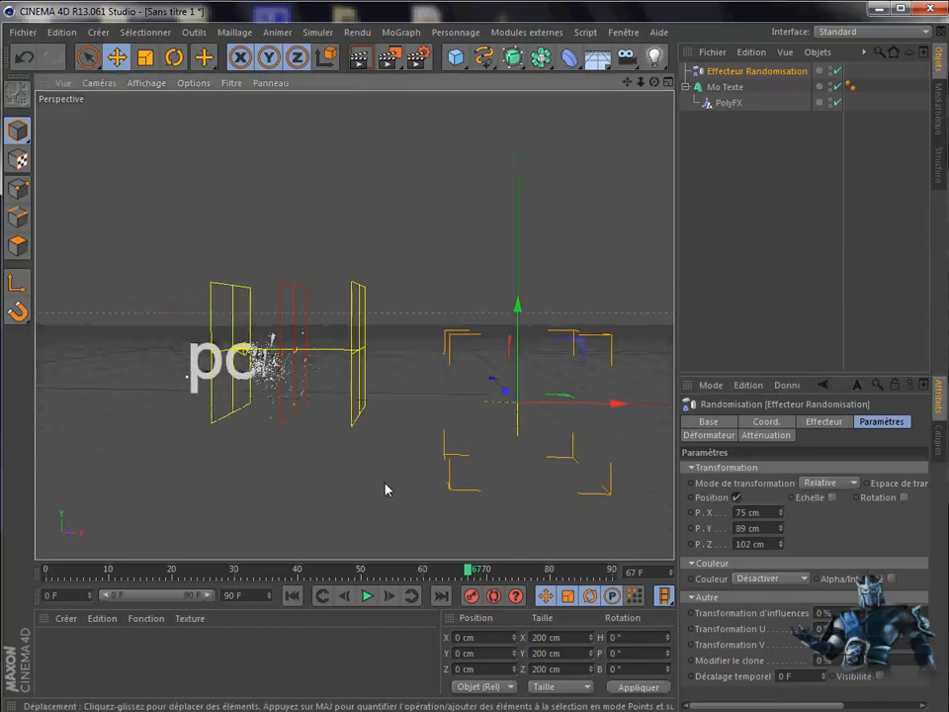
Step: Move the PolyFX object along X to about -79 cm, before the start of the text, and return to frame 0
click(729, 104)
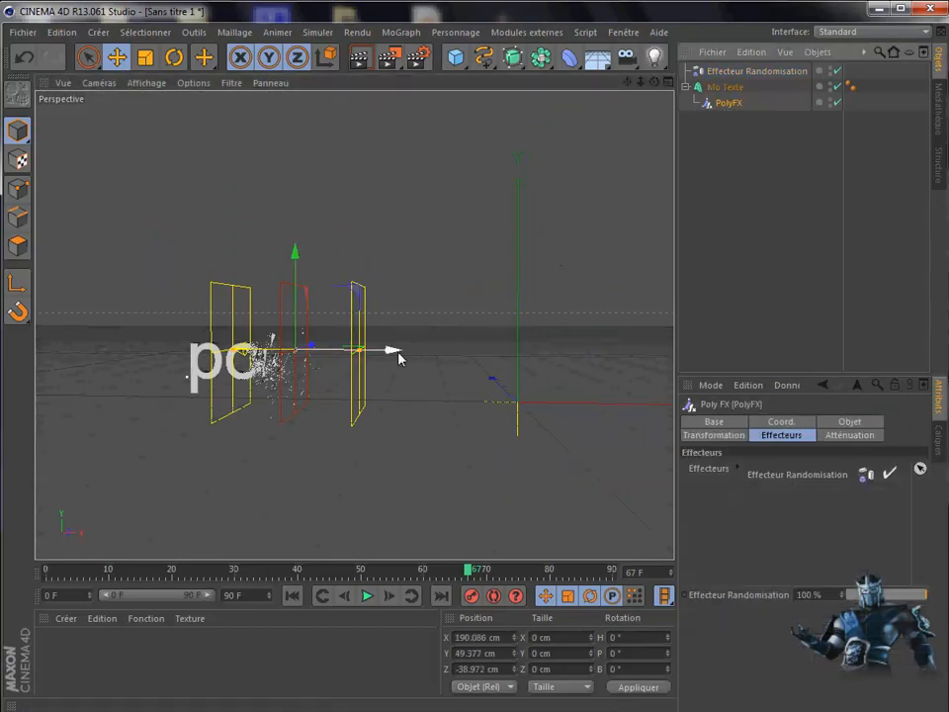
drag(399, 358, 221, 422)
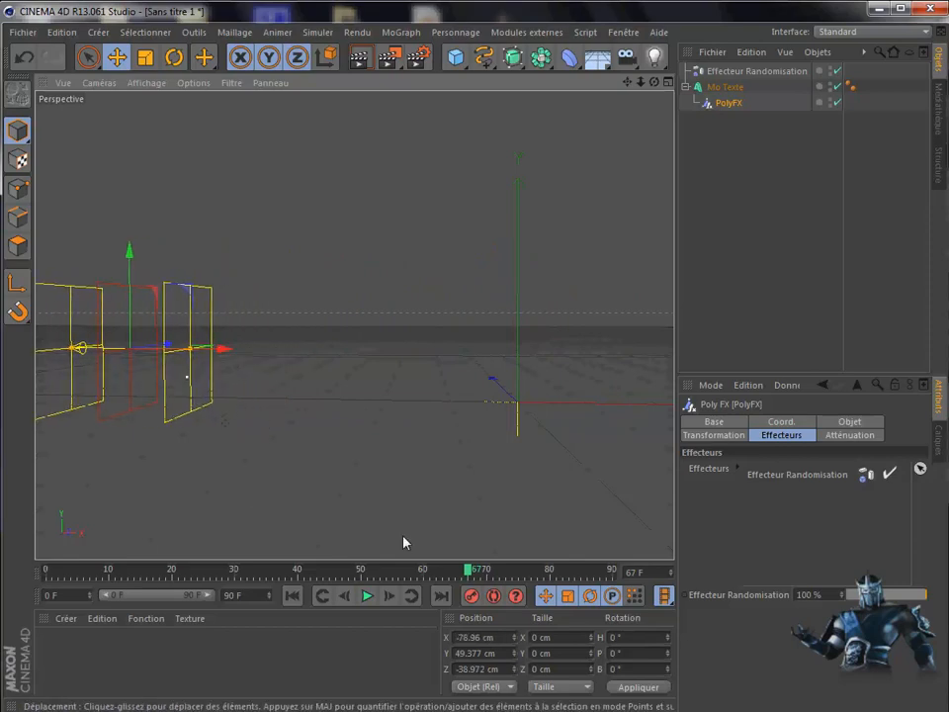
drag(471, 572, 2, 584)
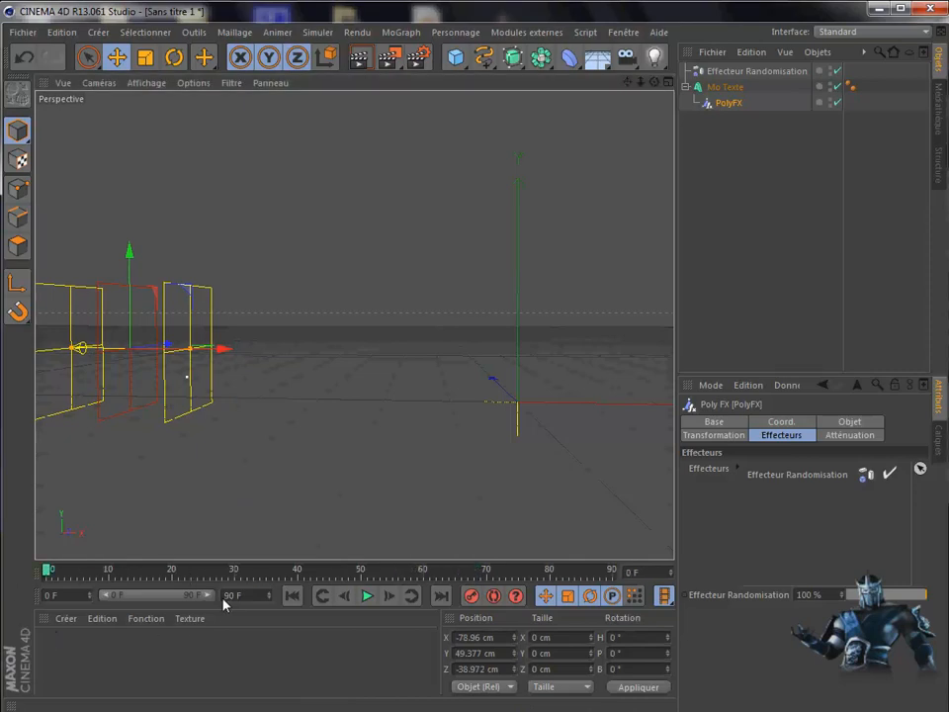
Step: Extend the animation length and its preview range to 120 frames
drag(230, 600, 221, 599)
click(192, 594)
drag(186, 596, 225, 599)
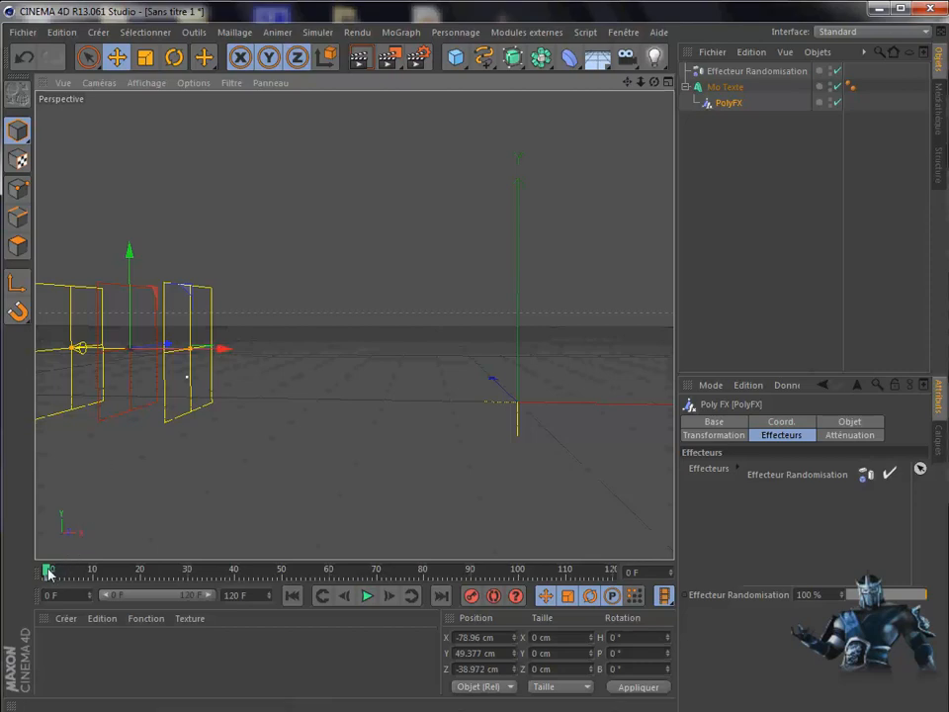
Step: Animate the PolyFX object with keyframes along X from about -79 cm at frame 0 to about 573 cm at frame 120
drag(47, 573, 627, 571)
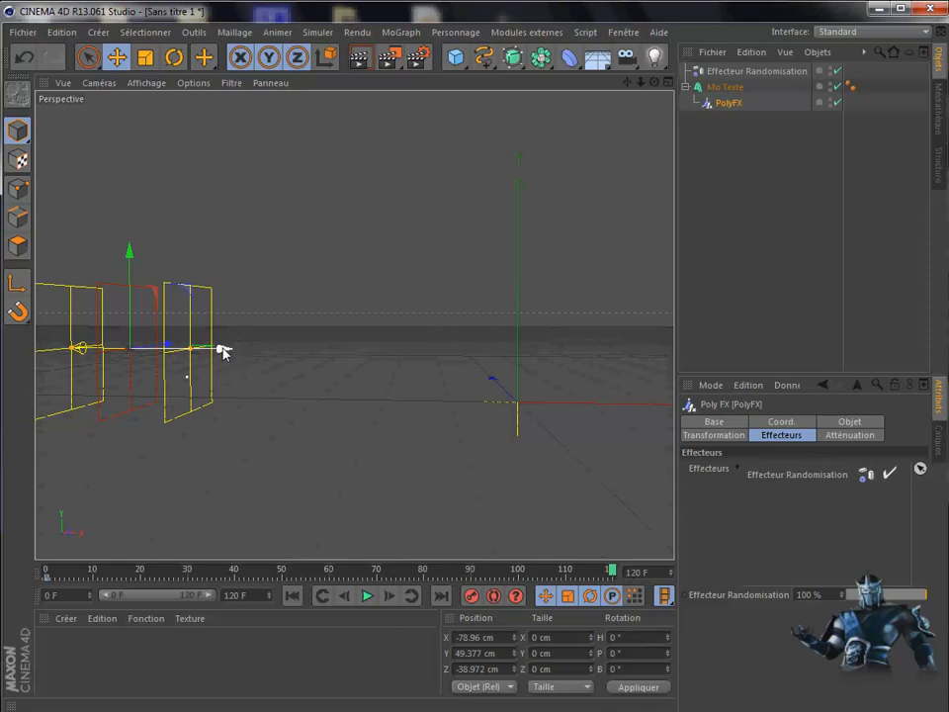
drag(225, 353, 651, 391)
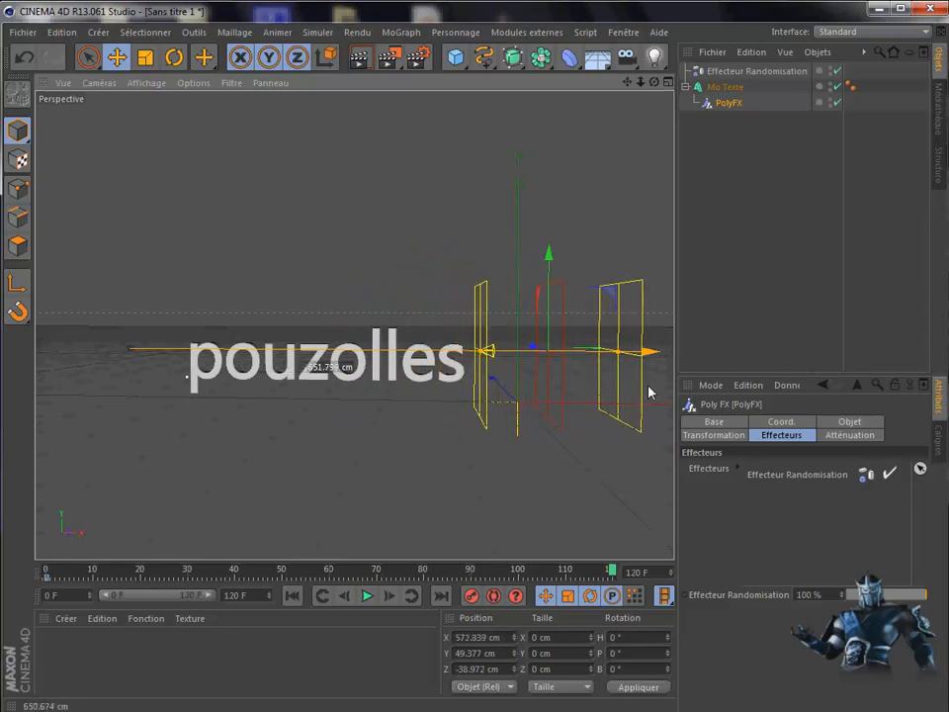
click(472, 597)
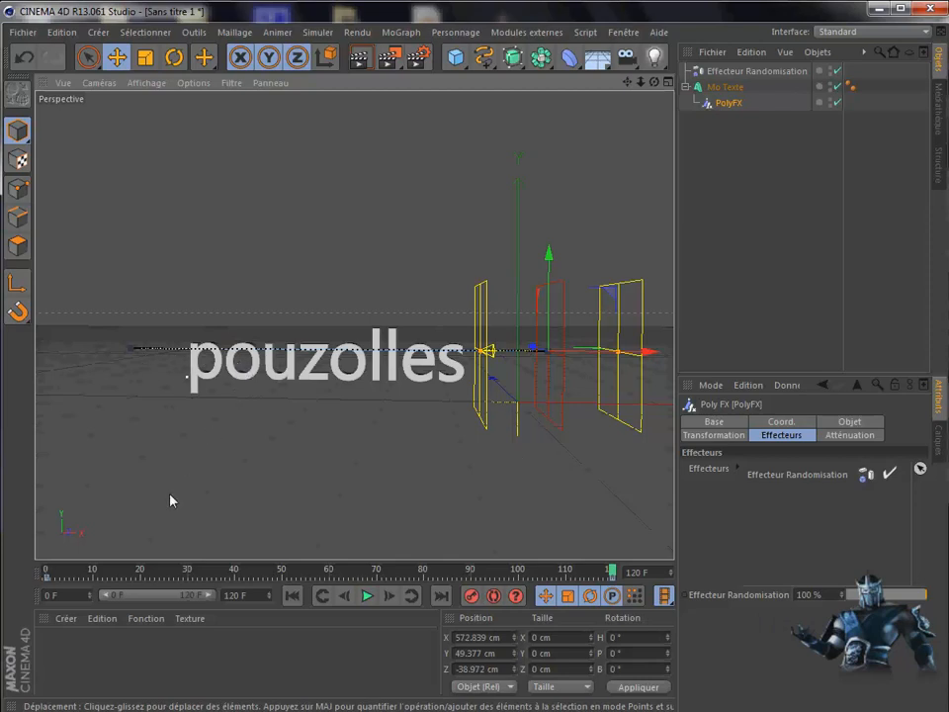
Step: Play the text animation from the first frame, stop it at frame 76 and render the perspective view
click(293, 597)
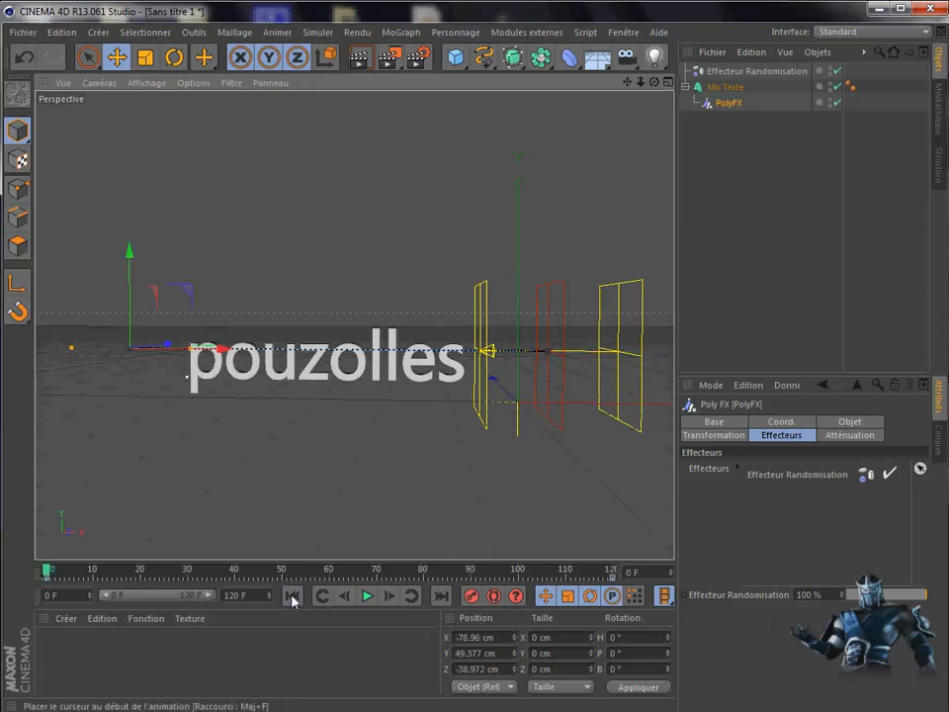
click(291, 596)
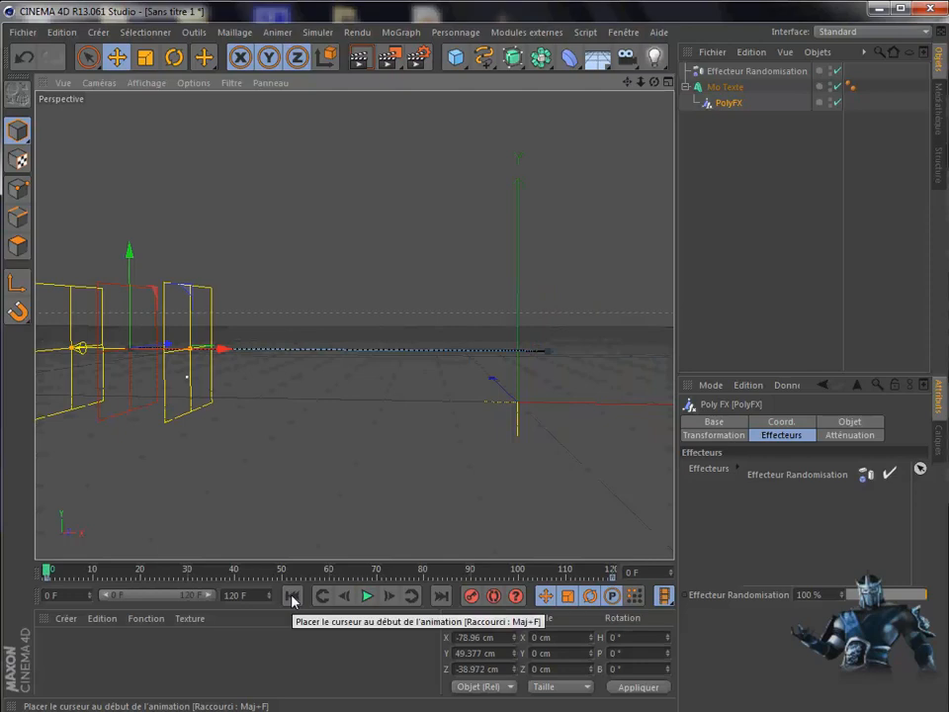
click(366, 597)
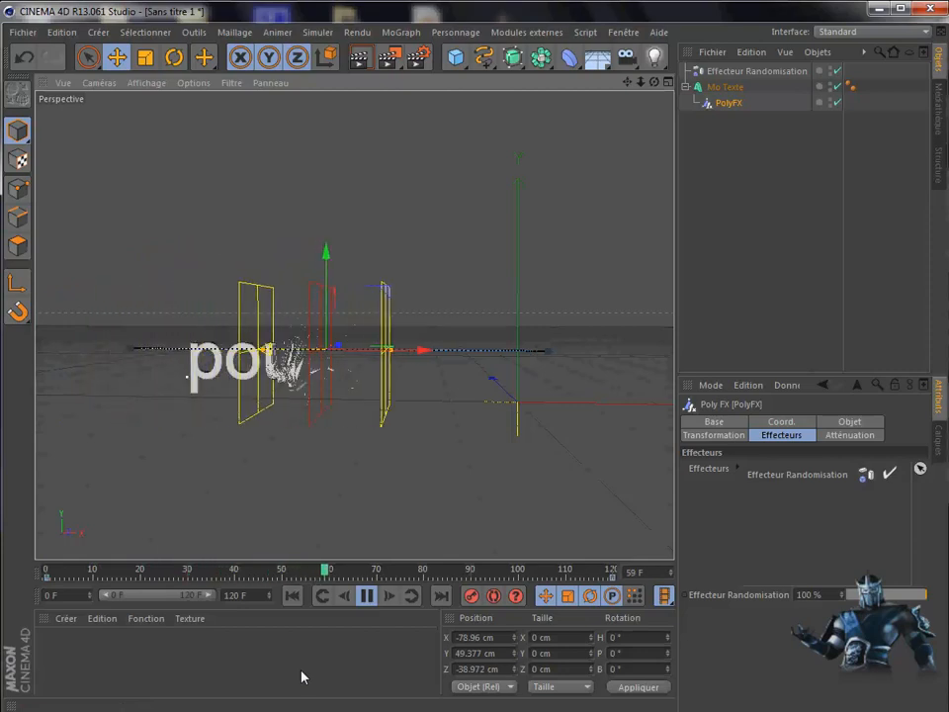
click(367, 595)
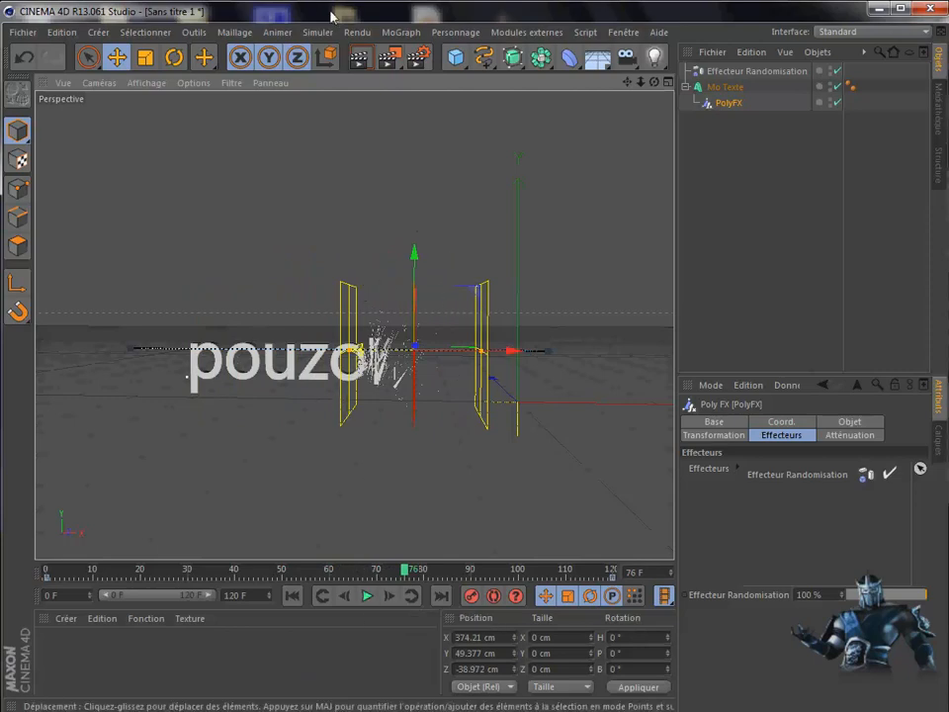
click(360, 58)
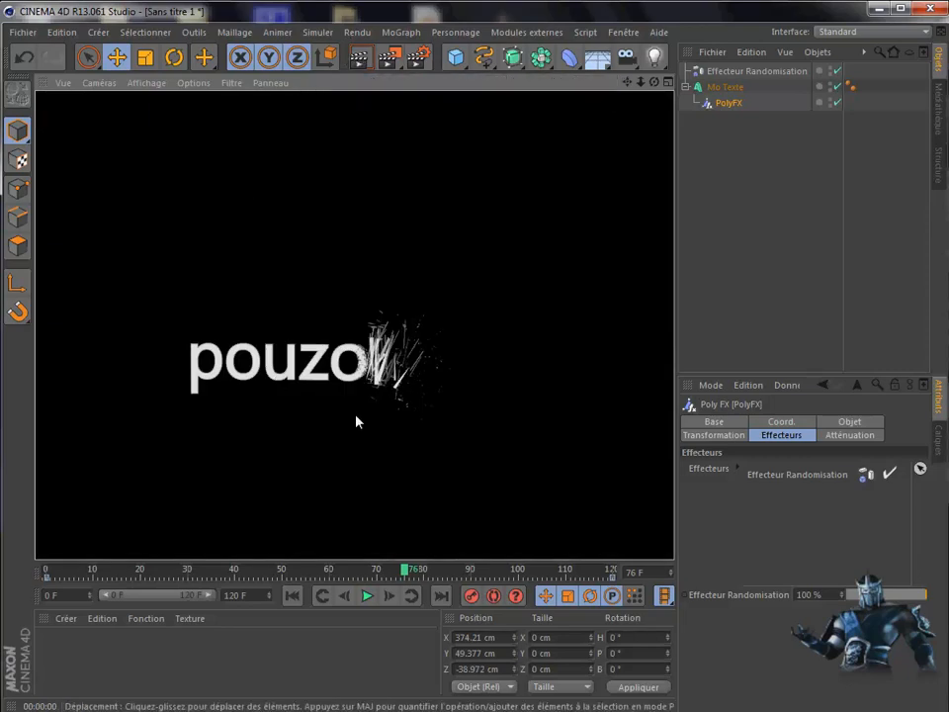
Step: Resume the animation playback, stop it near the end and scrub back to frame 68
click(367, 596)
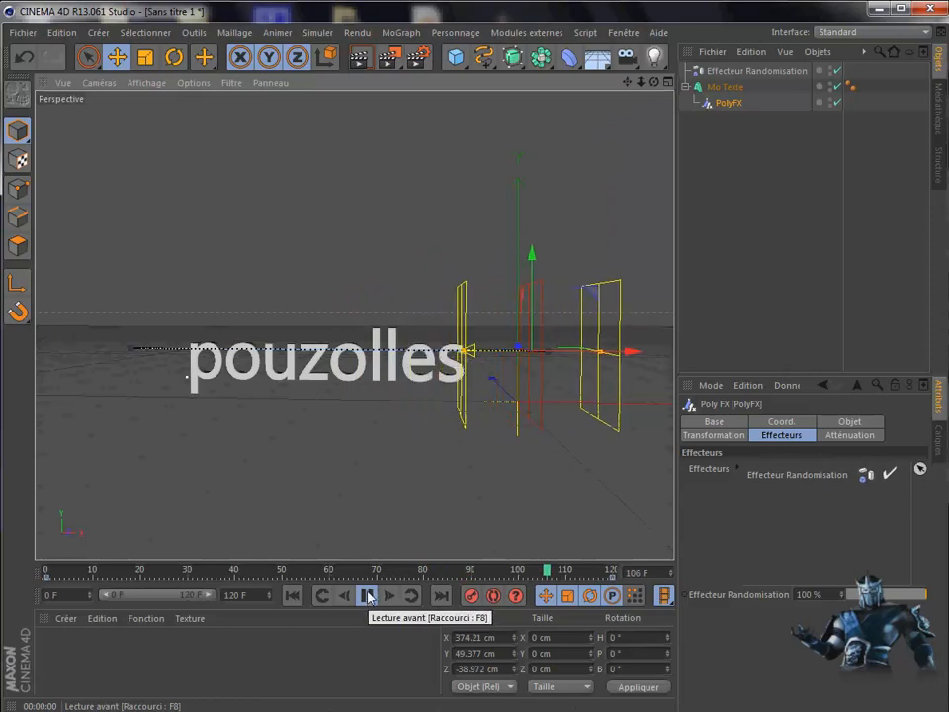
click(367, 597)
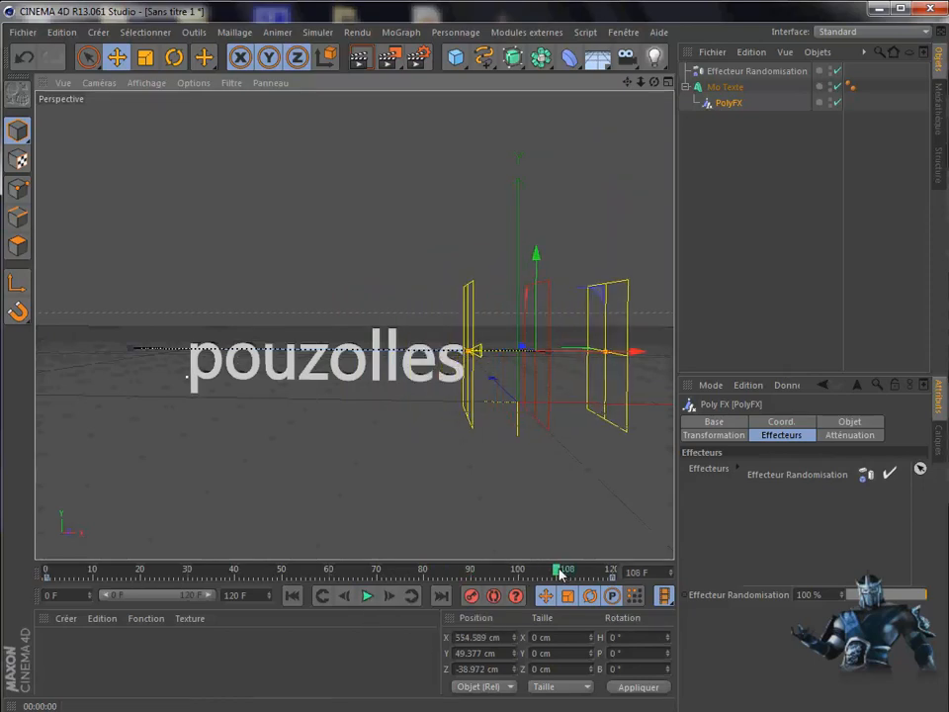
click(483, 573)
drag(483, 574, 399, 574)
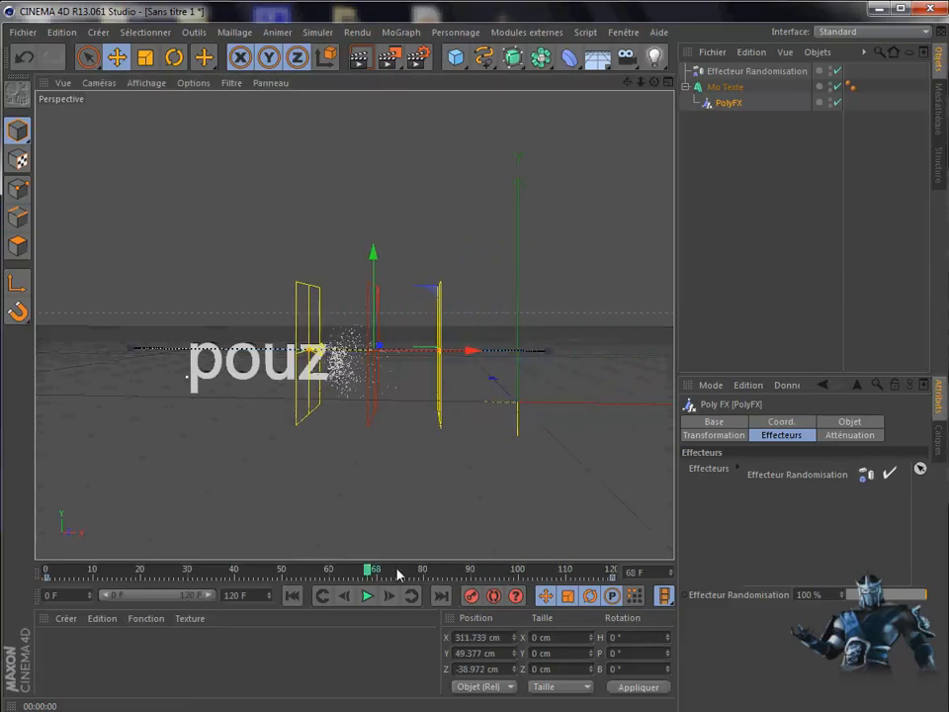
Step: Review the Randomisation effector's effector, falloff and deformer settings, and the PolyFX object's effector and transformation settings
click(731, 71)
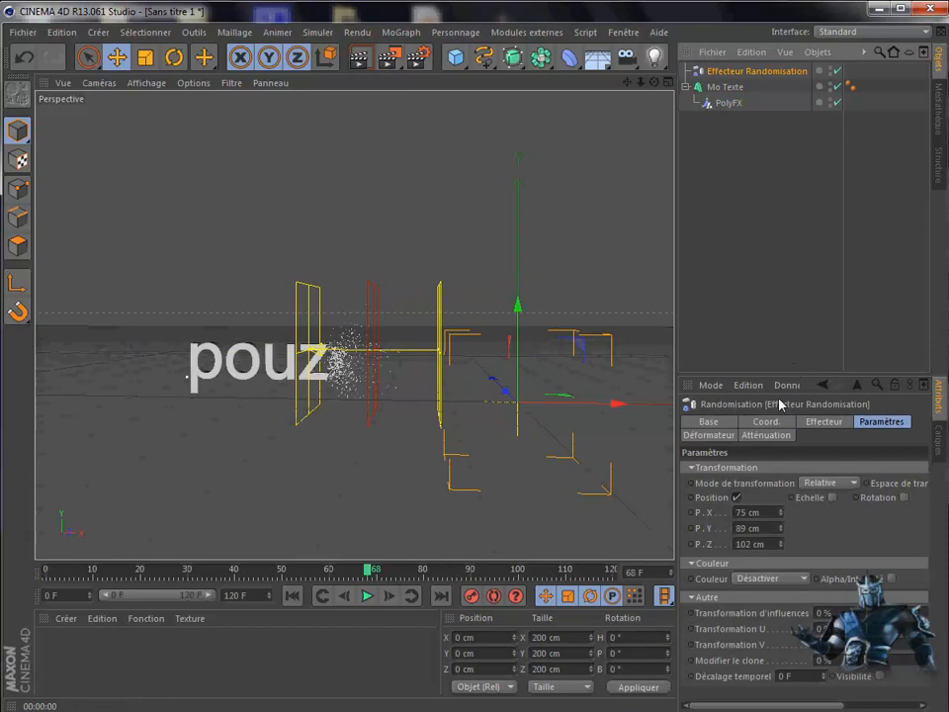
click(824, 423)
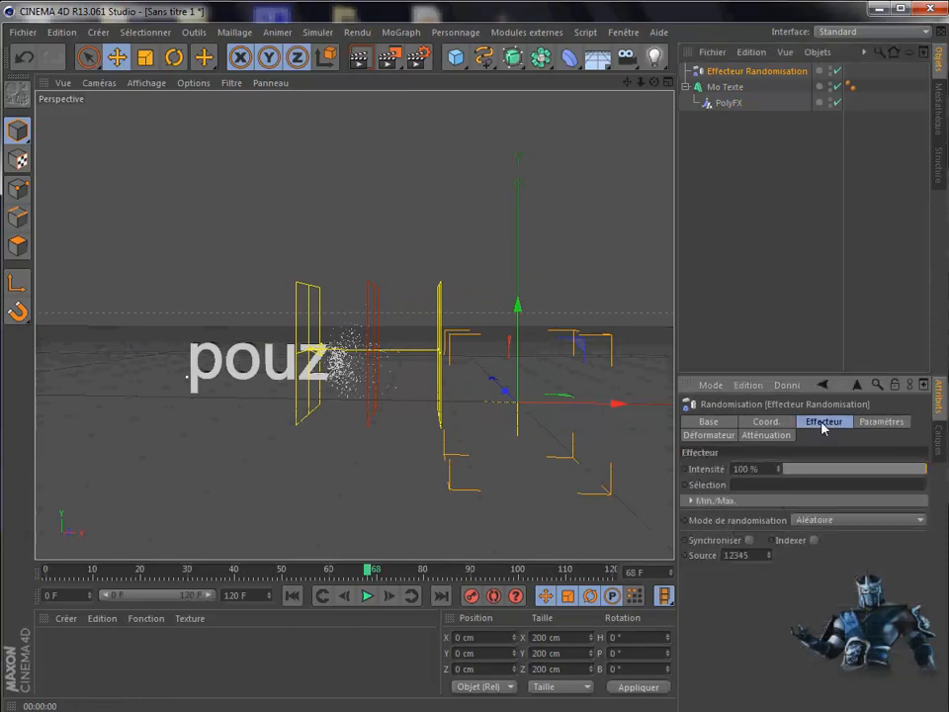
click(766, 436)
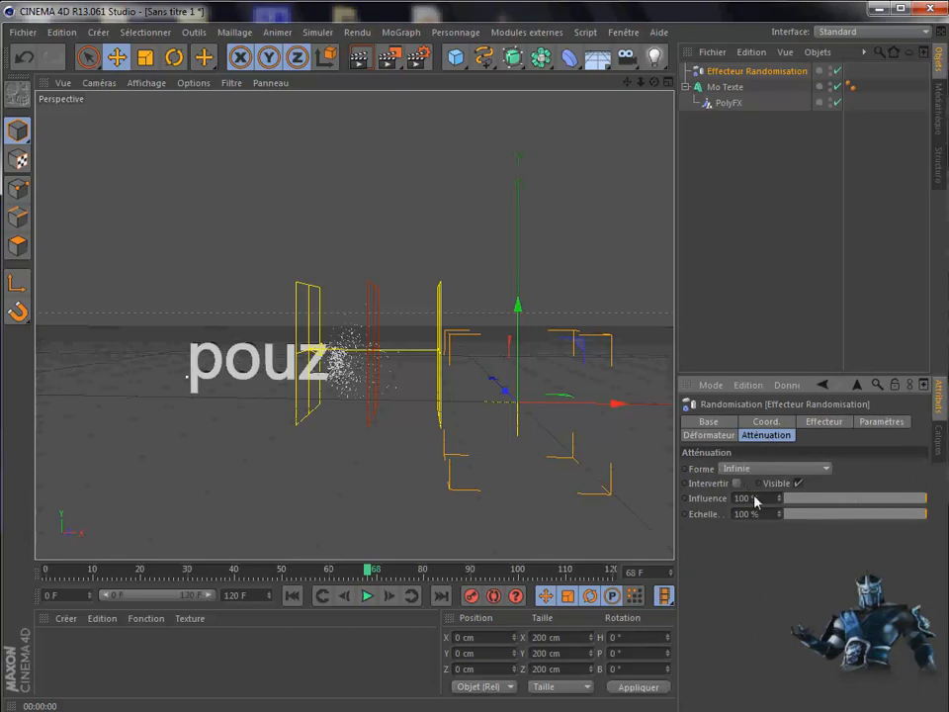
click(716, 437)
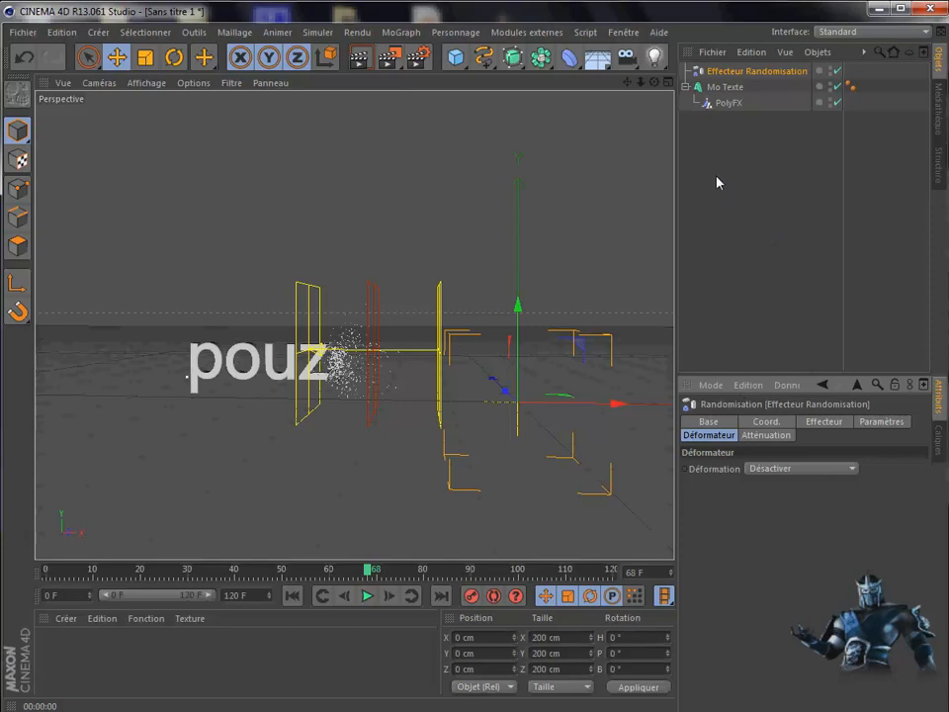
click(729, 103)
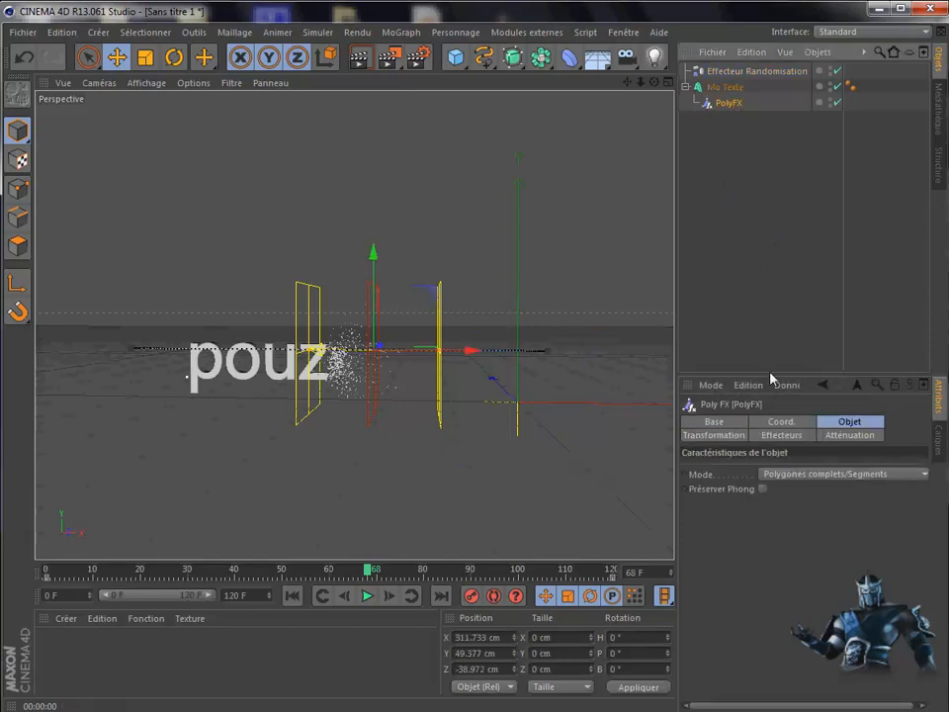
click(772, 436)
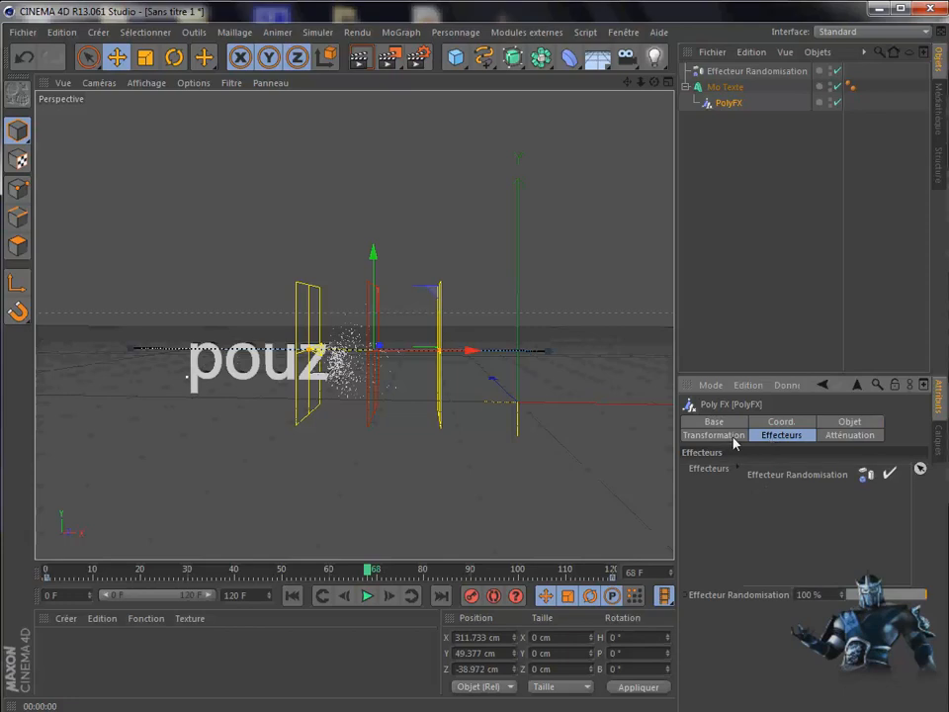
click(736, 436)
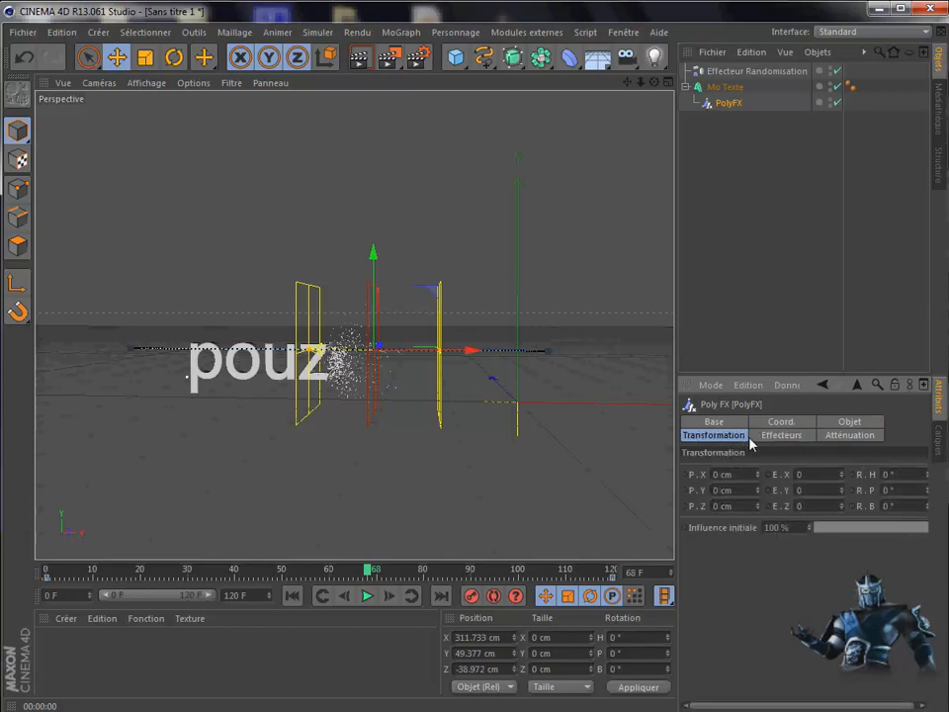
Step: Set the PolyFX falloff to X size 101 cm, X offset 2 cm and attenuation 100 %, and move PolyFX to about X 284 cm
click(846, 439)
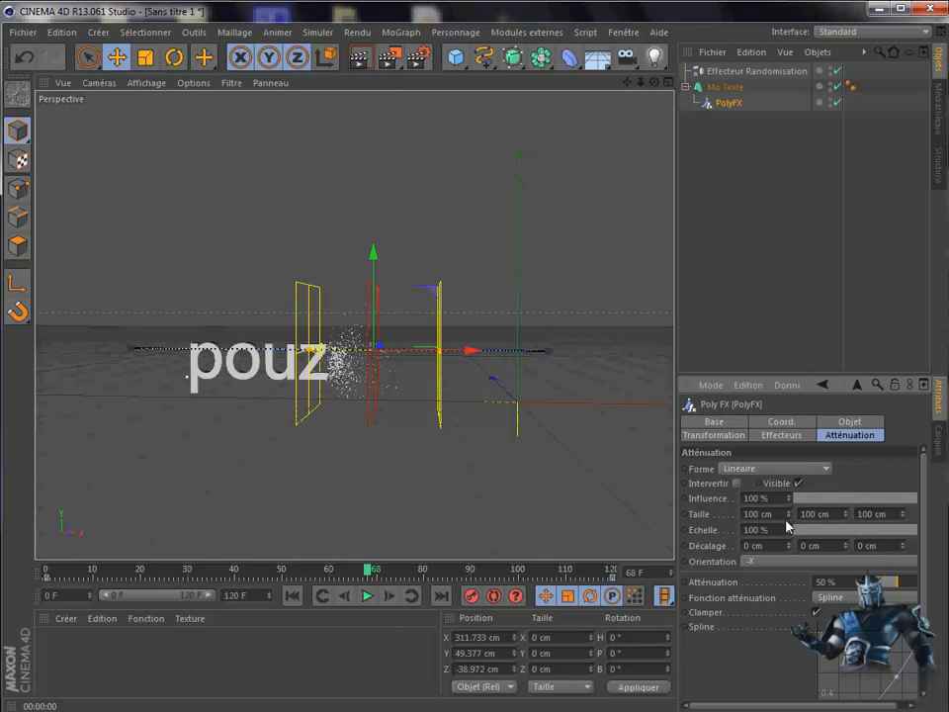
drag(790, 517, 790, 518)
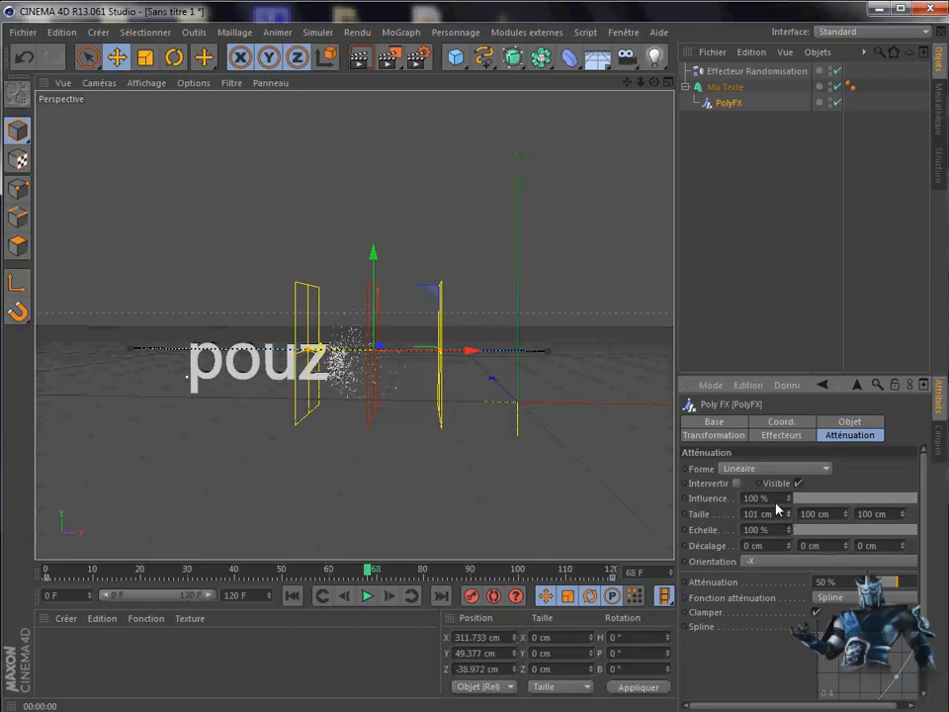
mouse_move(791, 547)
mouse_down()
mouse_move(789, 558)
mouse_move(790, 549)
mouse_up()
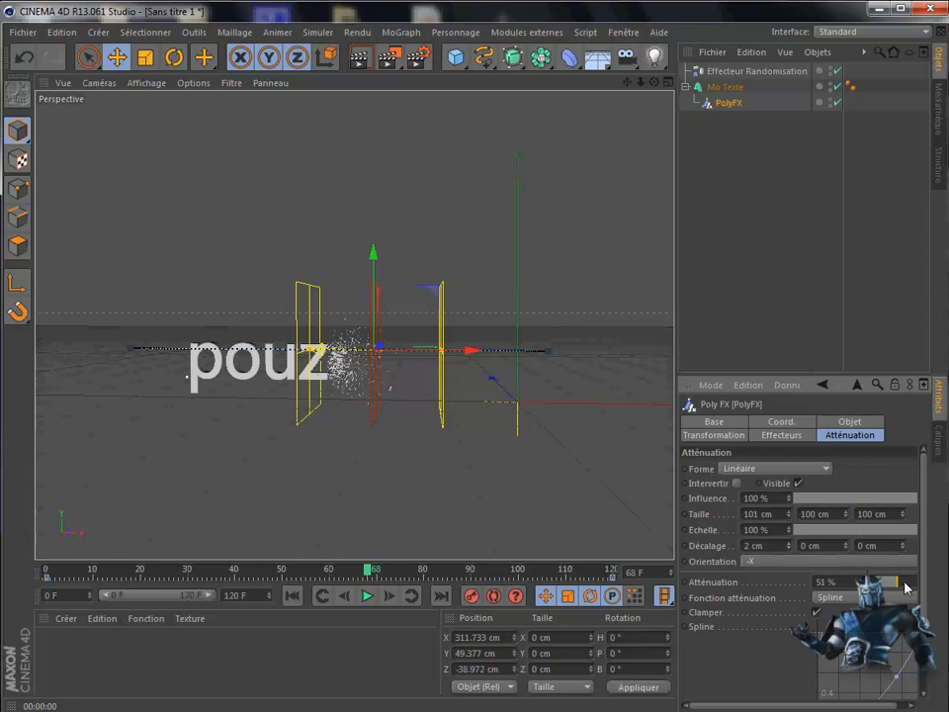
drag(900, 588, 935, 601)
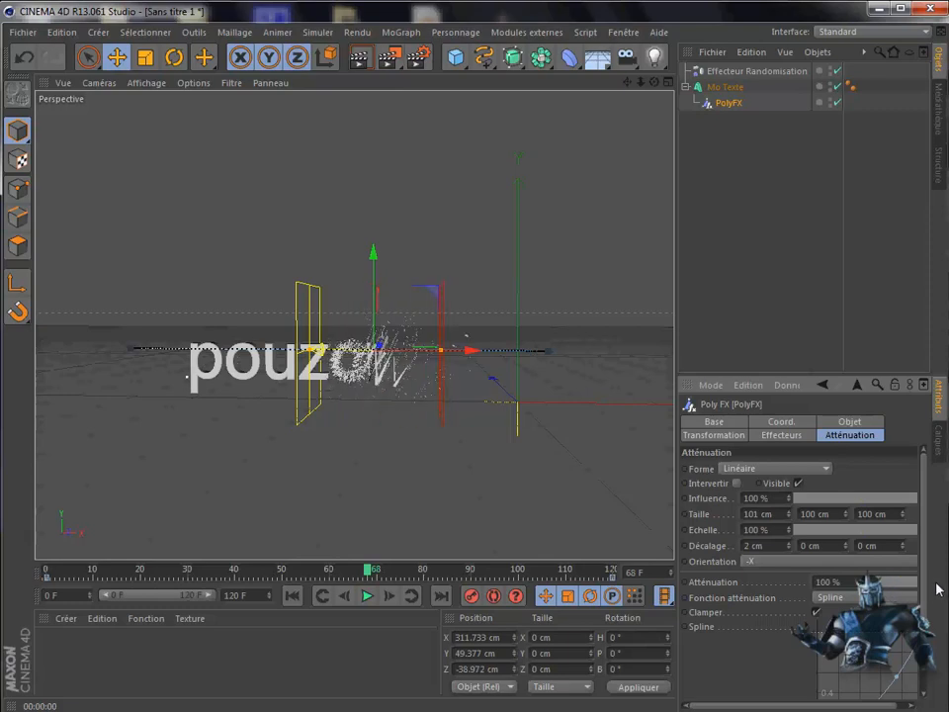
drag(471, 355, 456, 383)
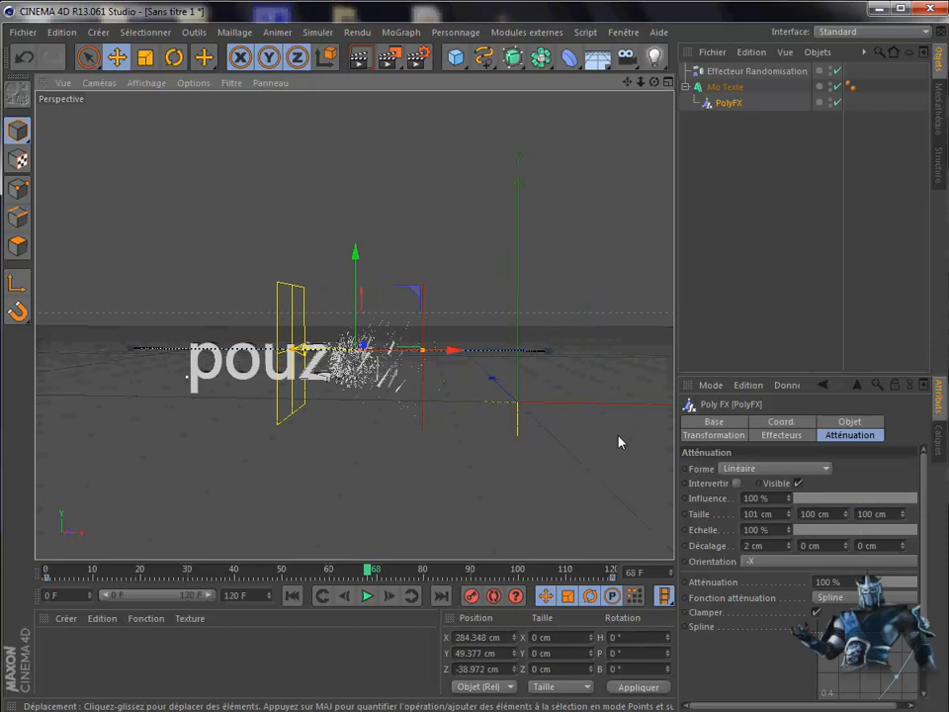
Step: Look through the available PolyFX falloff shapes and the falloff's spline settings, including the spline animation speed
click(828, 469)
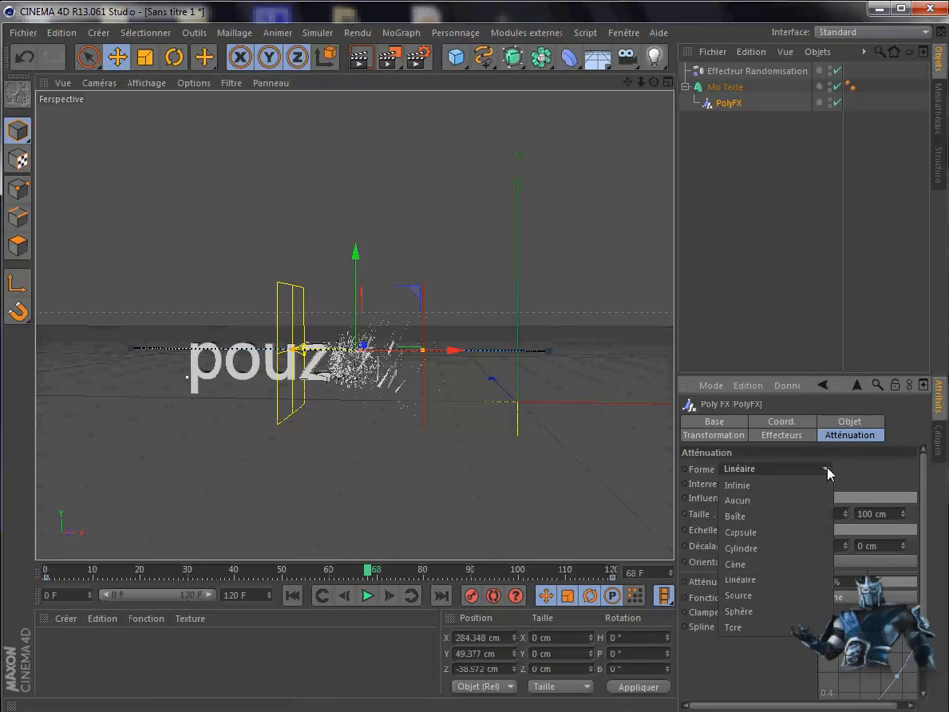
click(827, 468)
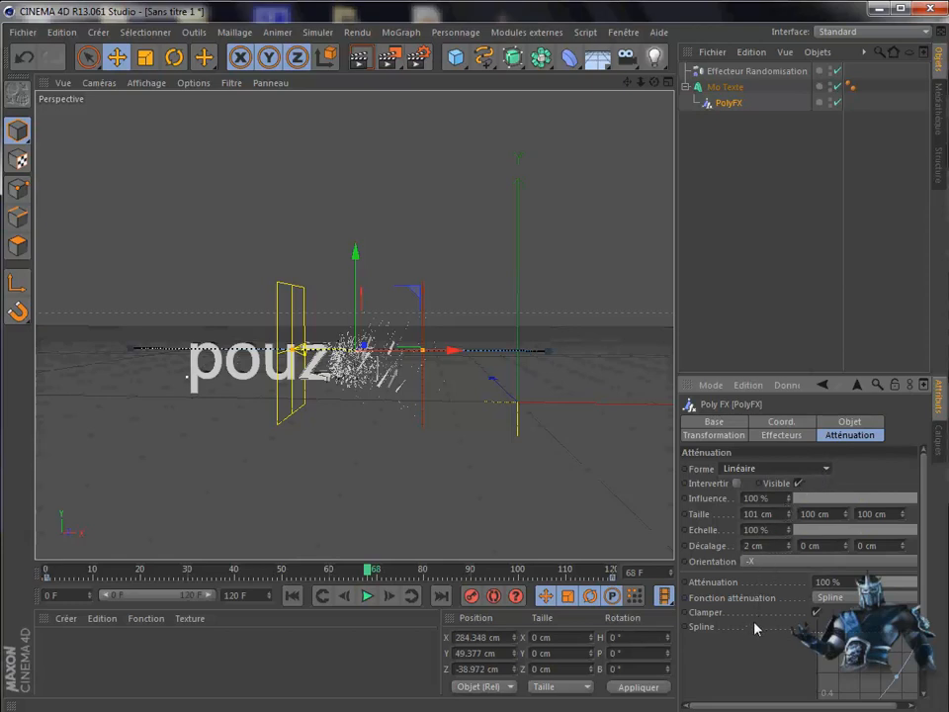
scroll(753, 641, down, 3)
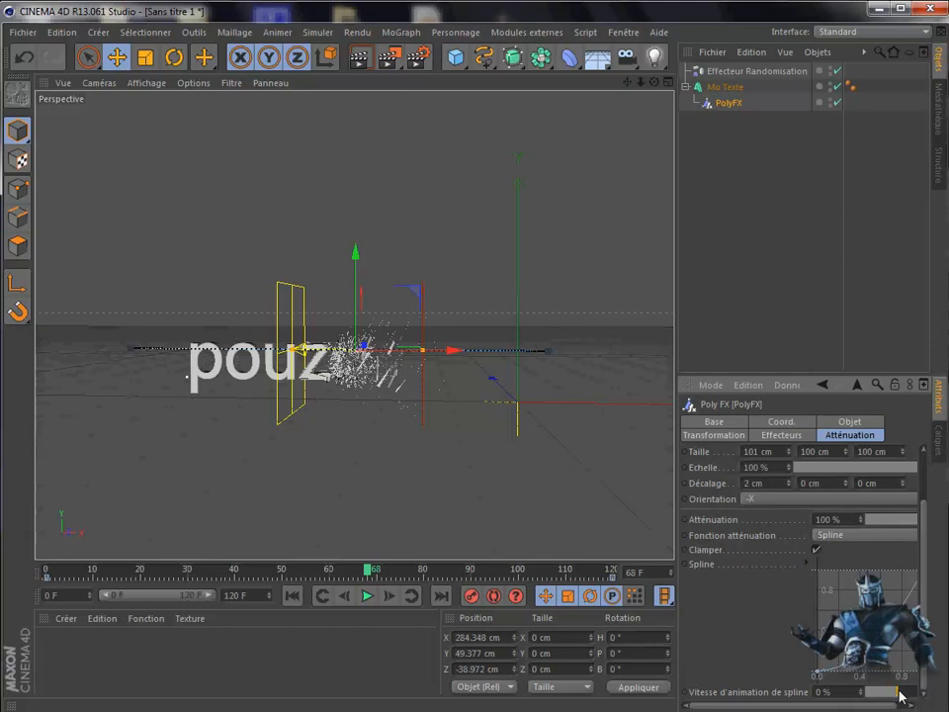
Step: Try spline animation speeds of 100 %, 3 % and -5 % on the PolyFX falloff with PolyFX at about X -141 cm, and restore 0 %
drag(902, 696, 939, 699)
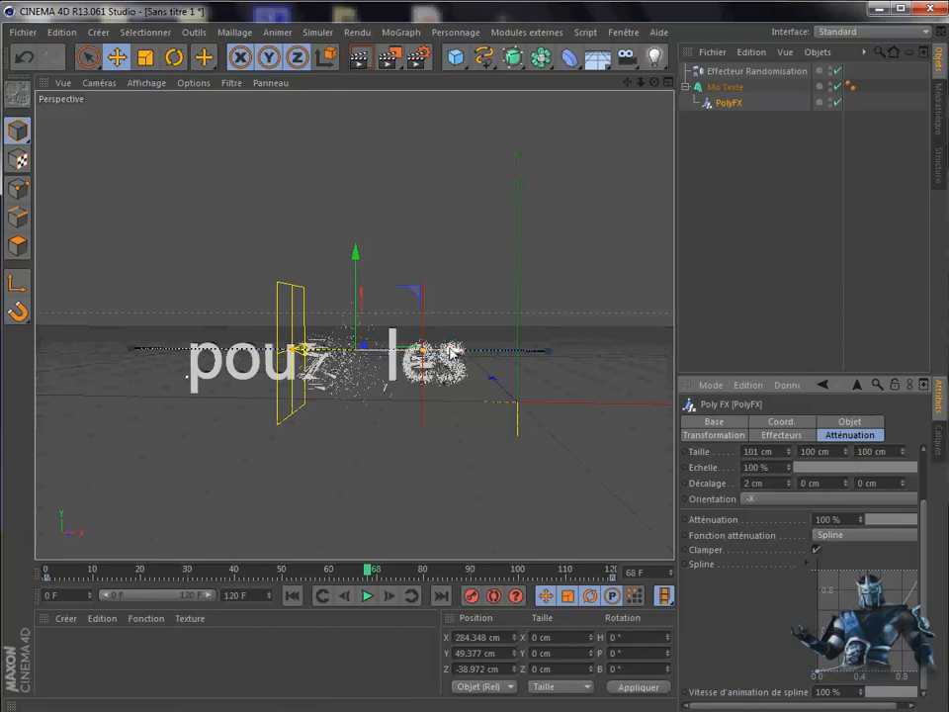
drag(436, 350, 183, 364)
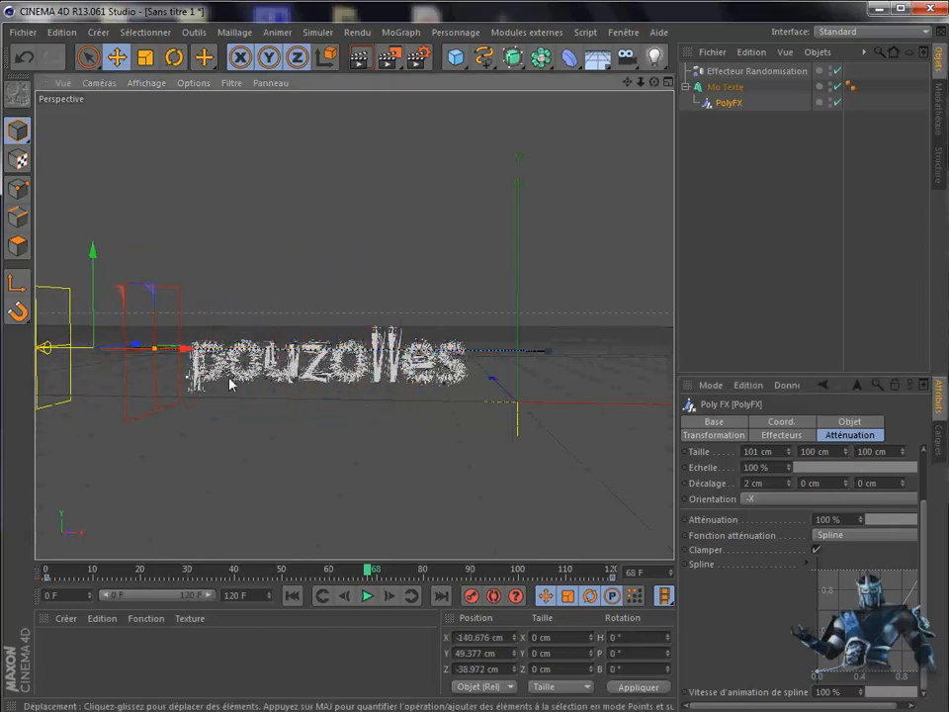
click(898, 694)
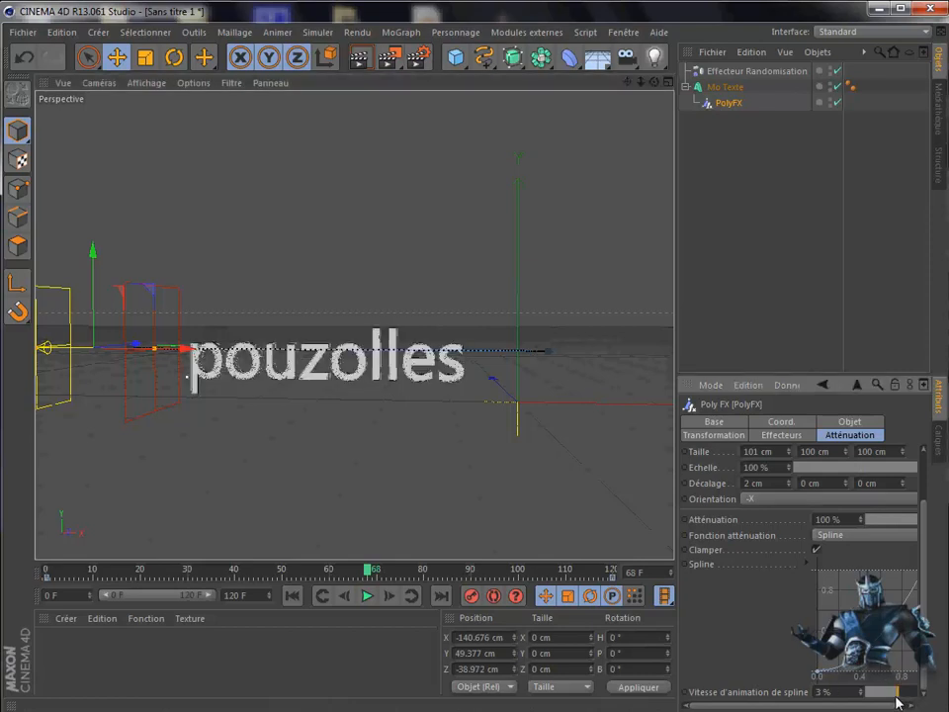
drag(897, 697, 897, 698)
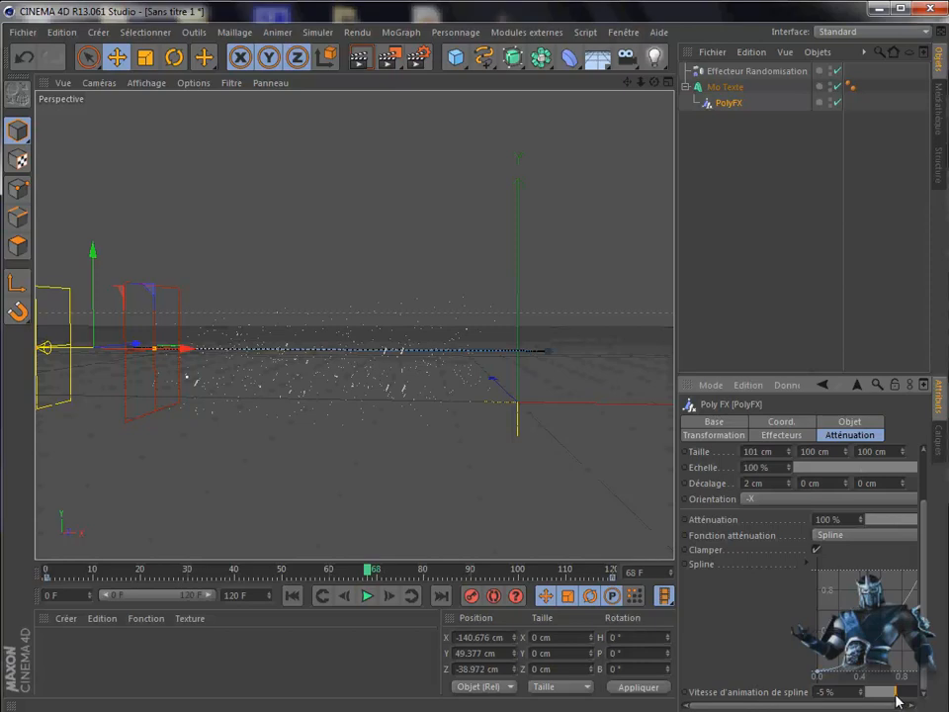
click(898, 695)
Step: Move PolyFX along X to about 552 cm, past the end of the text, and render the view to preview the intact text
drag(184, 349, 629, 389)
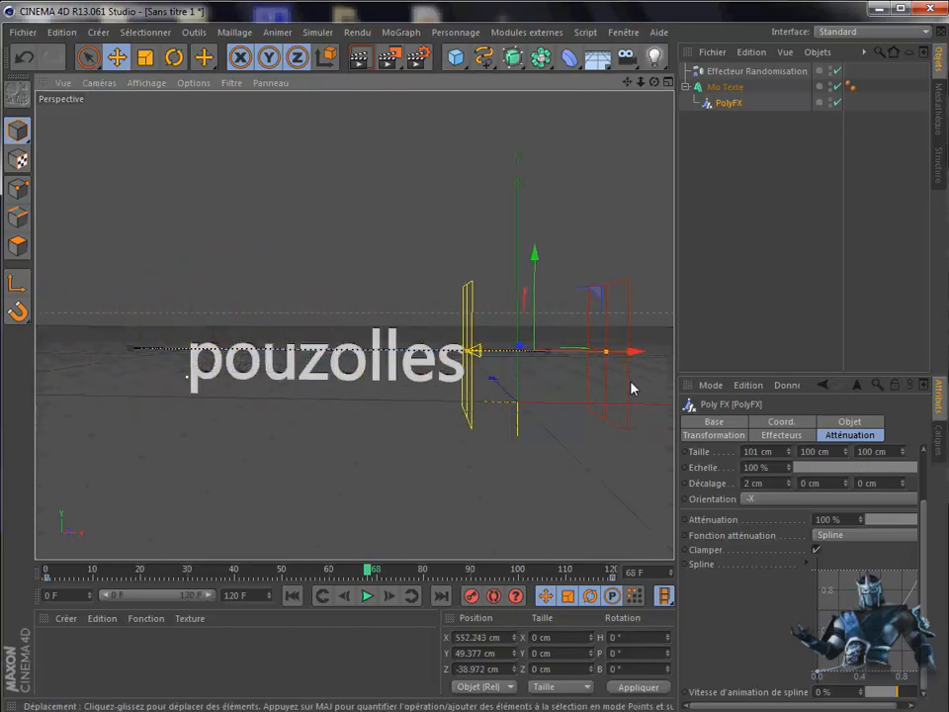
click(727, 87)
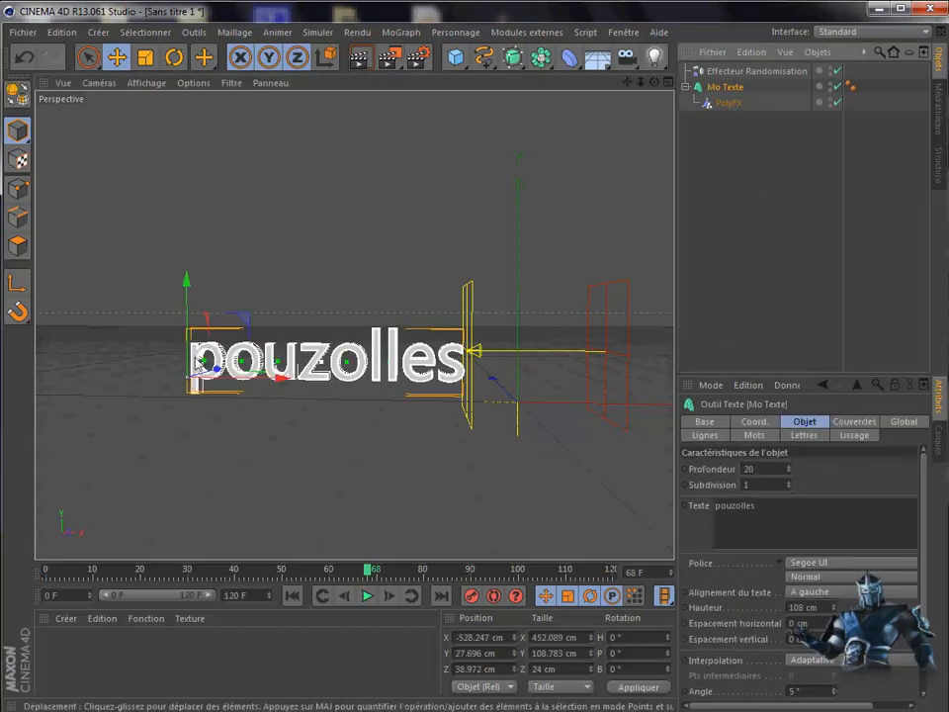
click(361, 58)
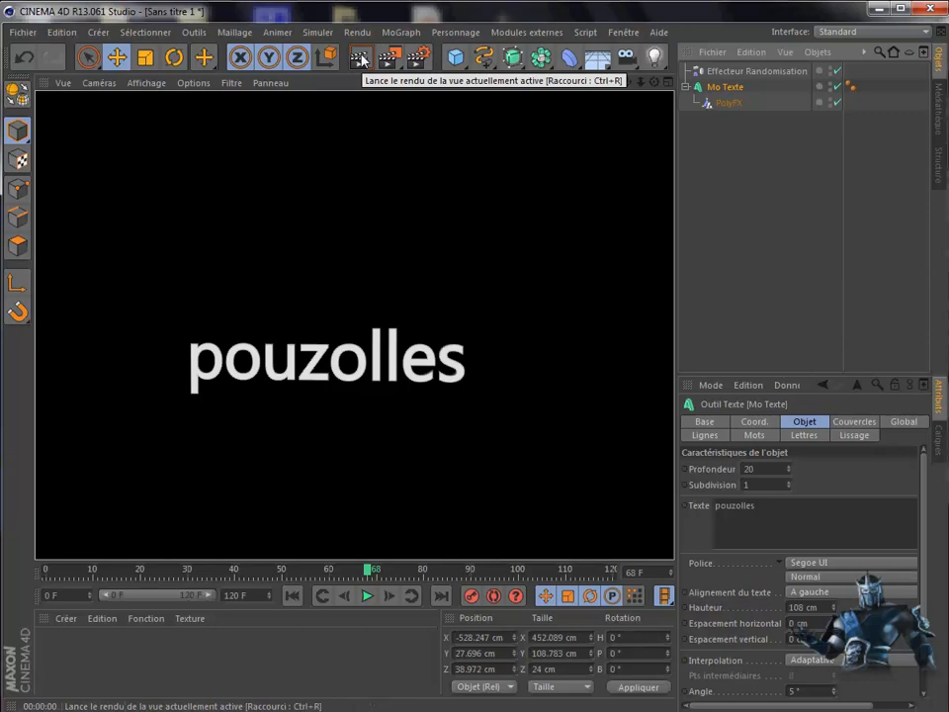
click(733, 88)
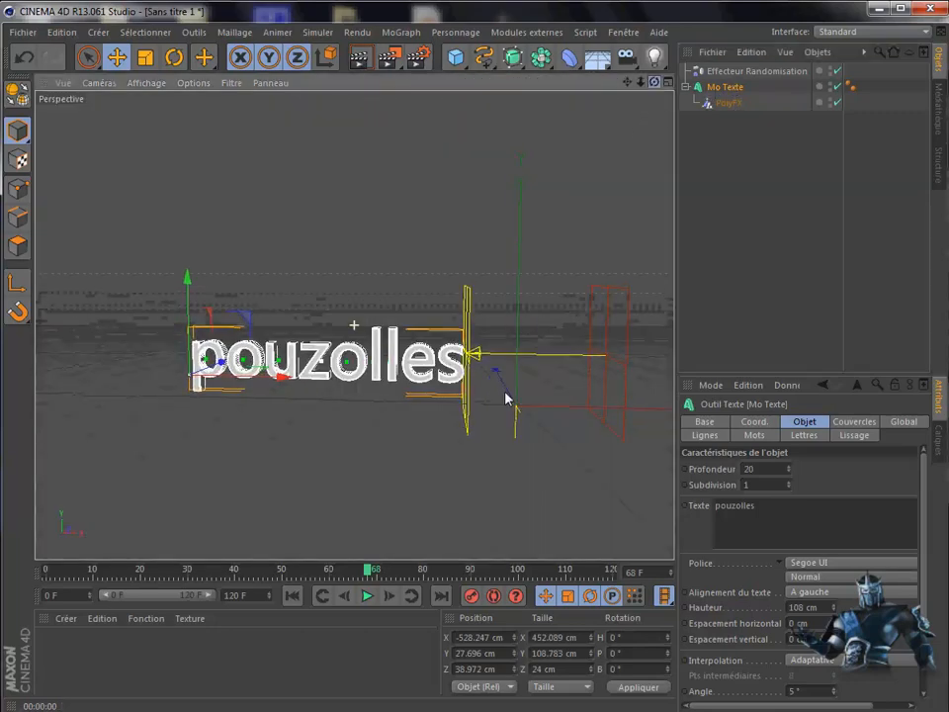
Step: Create a new material and set its colour to red, R 228, V 50, B 50
double_click(68, 653)
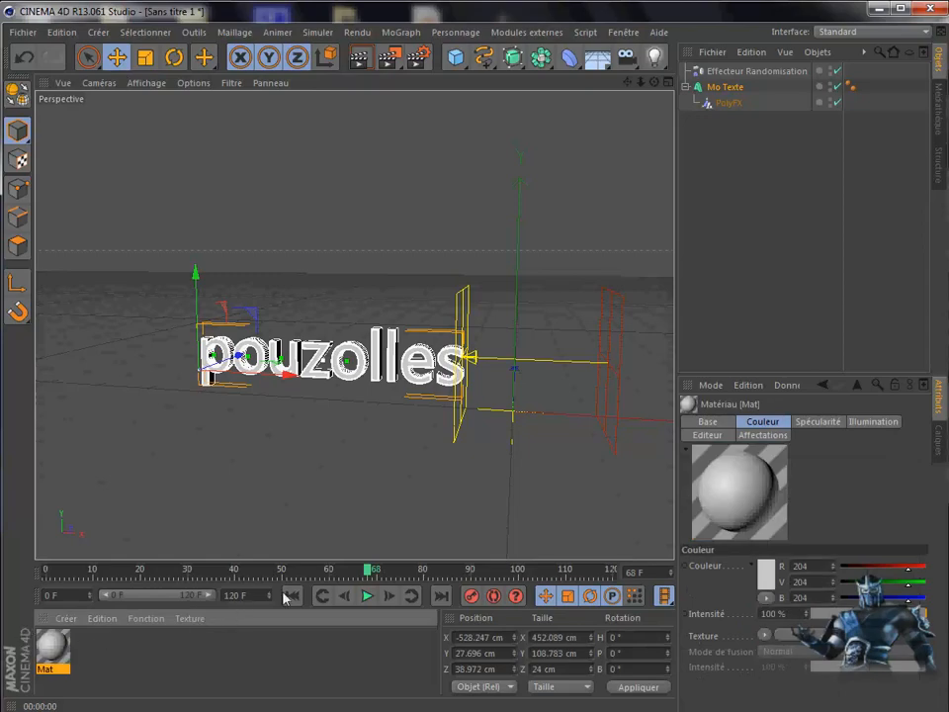
double_click(52, 649)
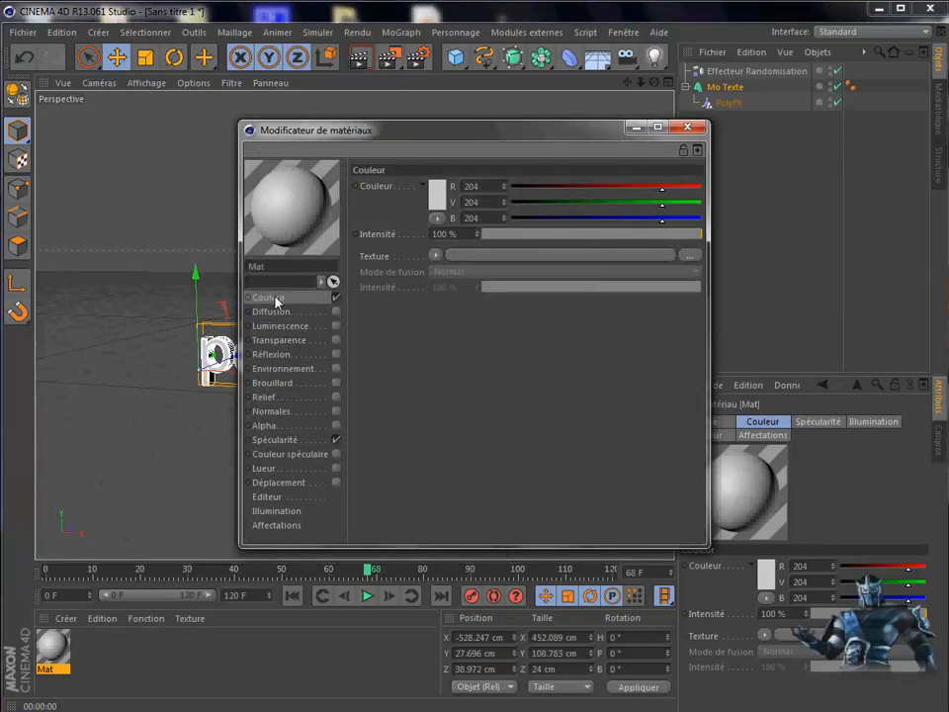
click(438, 198)
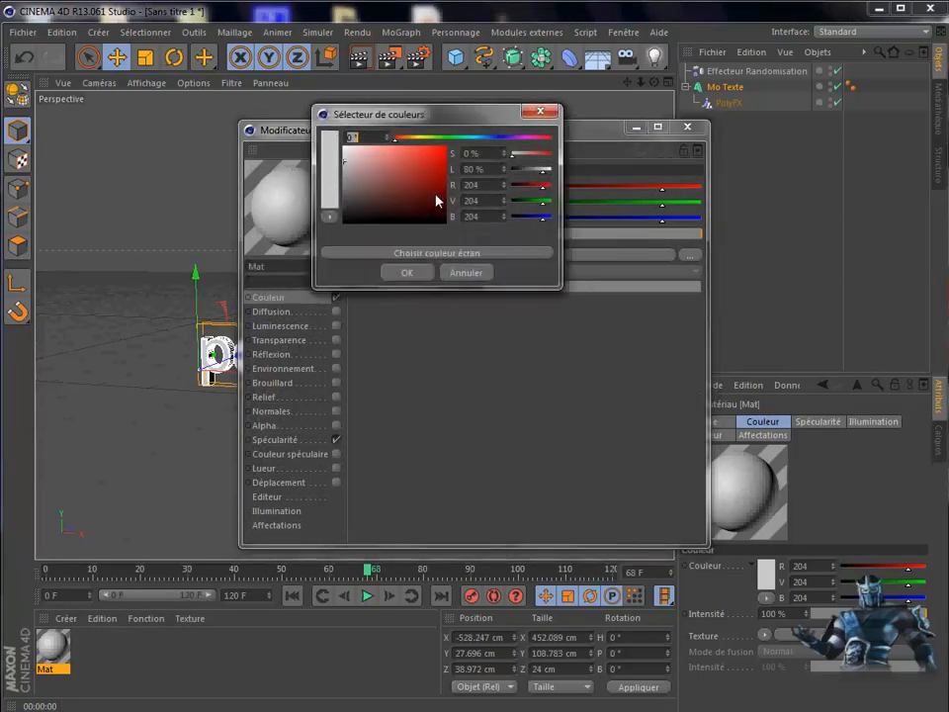
click(426, 158)
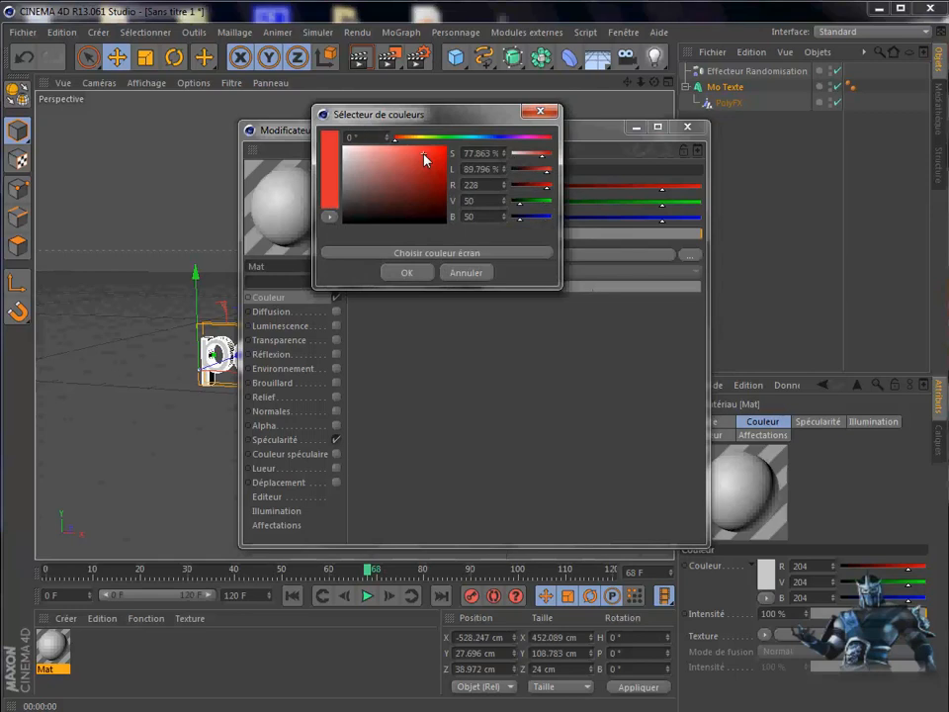
click(400, 273)
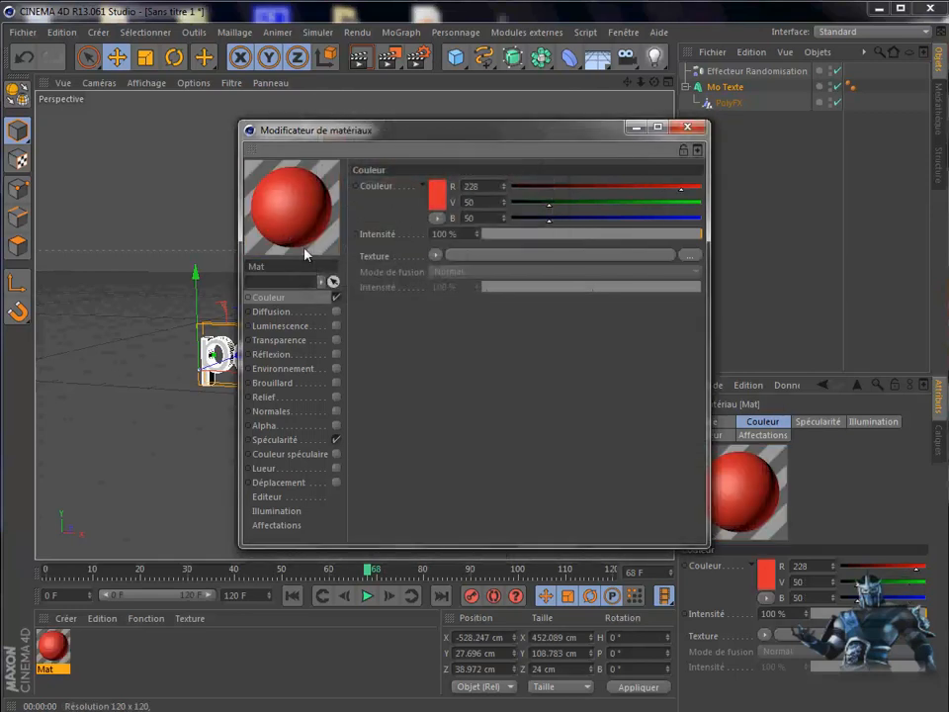
Step: Enable reflection on the material and colour it red, R 226, V 31, B 31
click(336, 354)
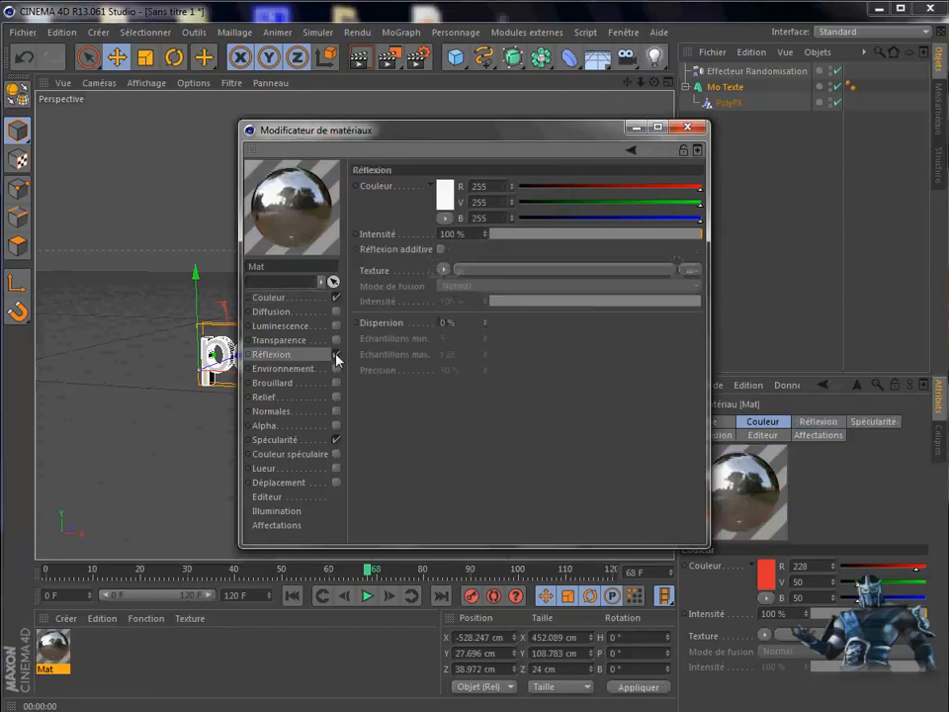
click(443, 195)
click(441, 155)
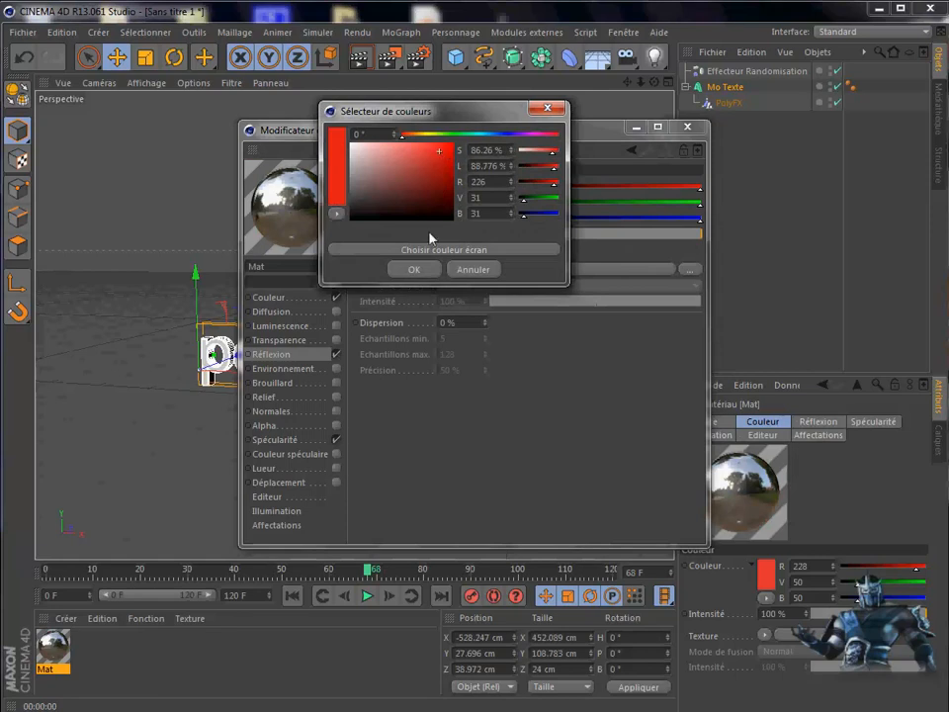
click(420, 270)
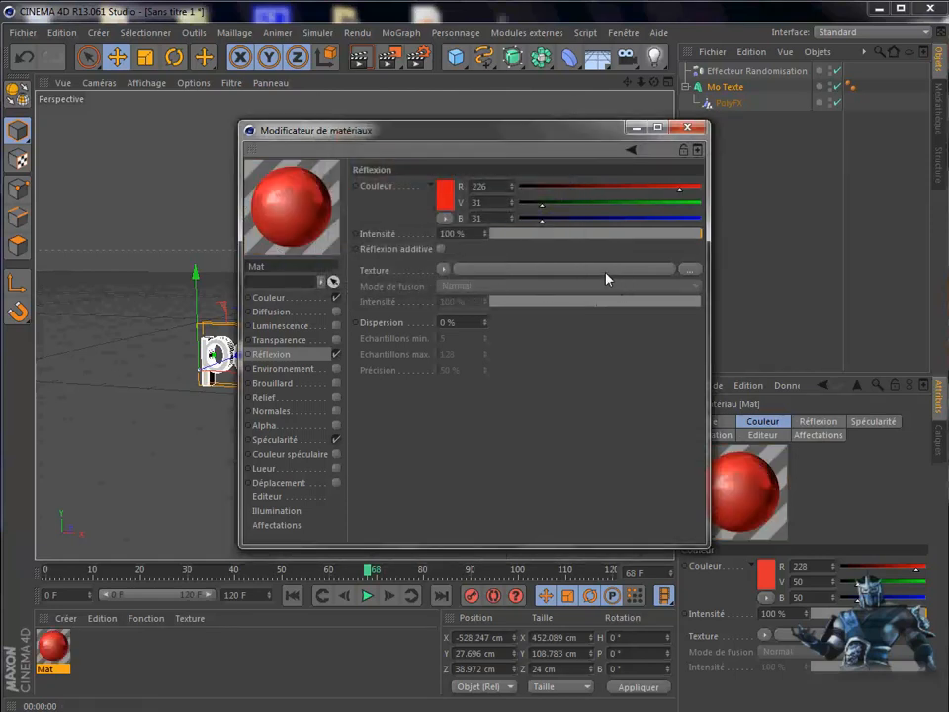
Step: Use a Fresnel texture for the material's reflection, set the reflection intensity to 33 % and close the material editor
click(445, 272)
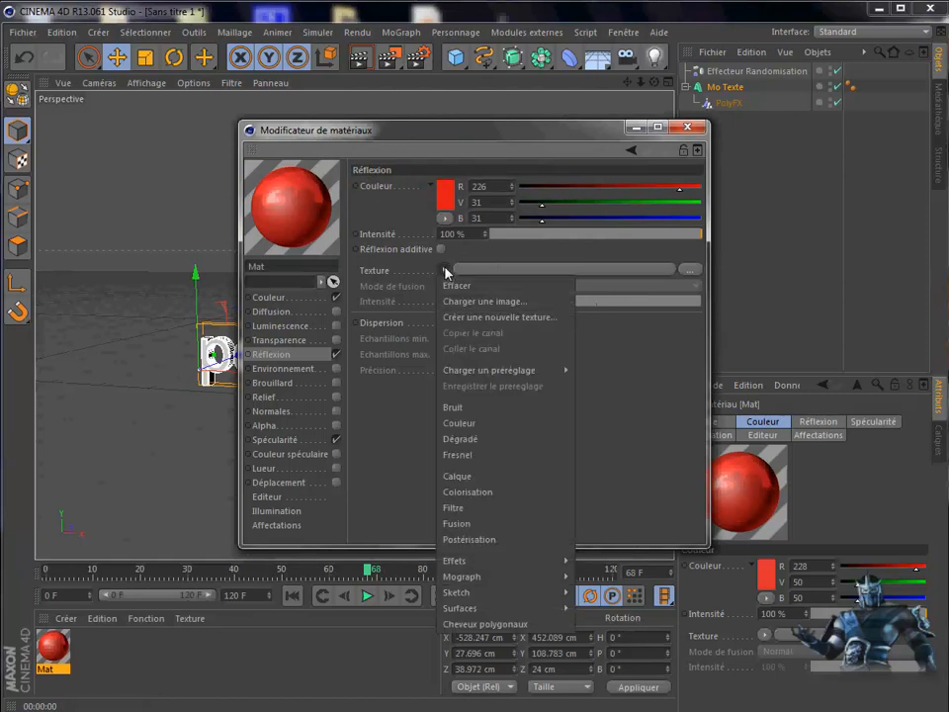
click(474, 457)
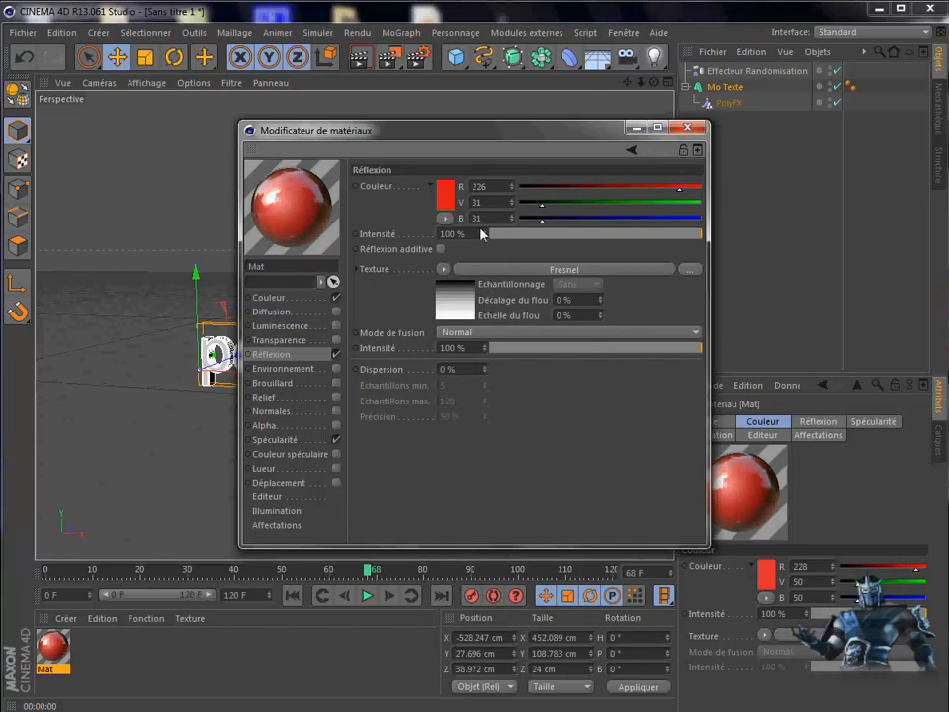
click(561, 236)
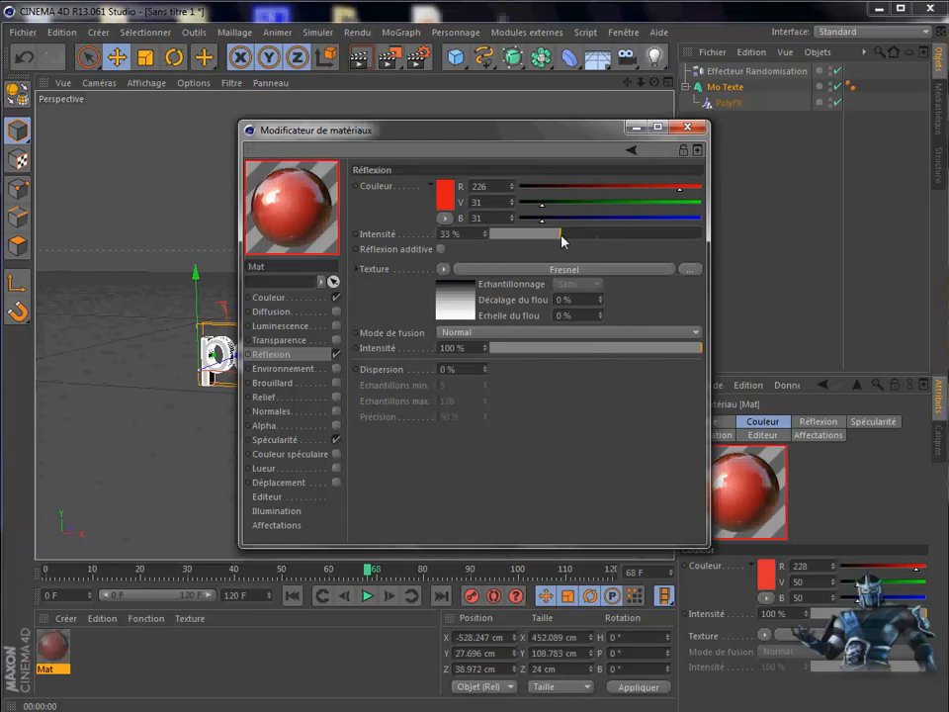
drag(561, 235, 555, 235)
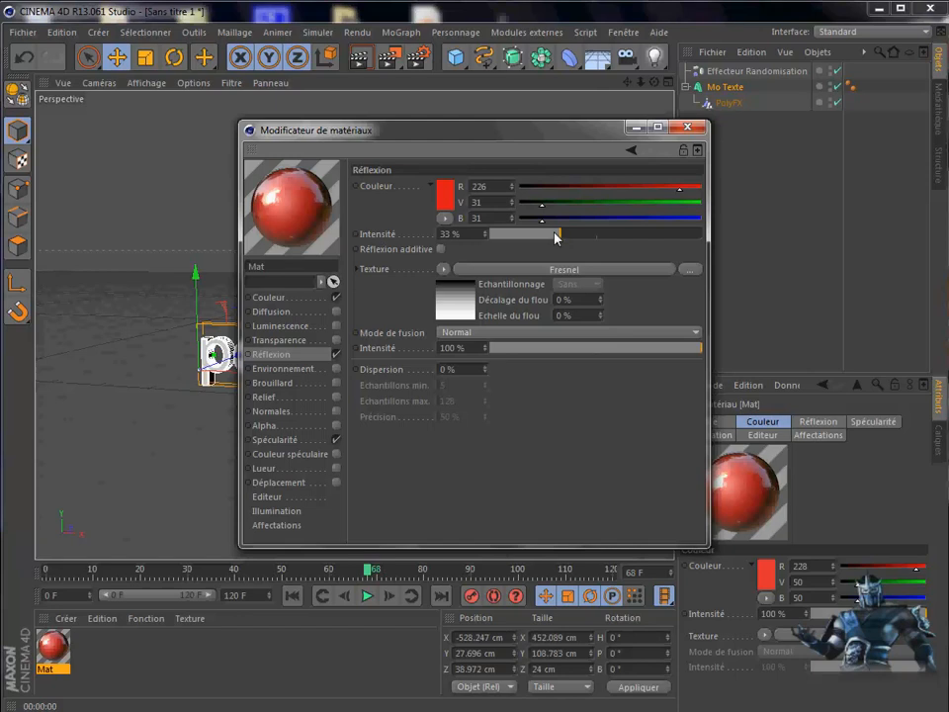
click(689, 130)
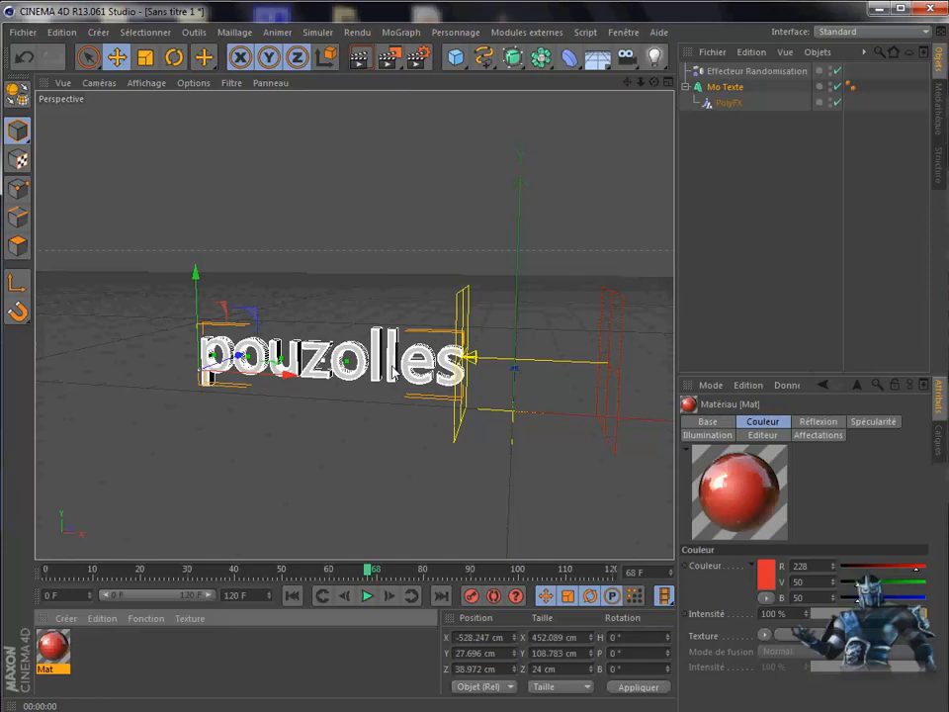
Step: Apply the red material to the Mo Texte object, delete its texture tag and undo the deletion
drag(394, 370, 394, 370)
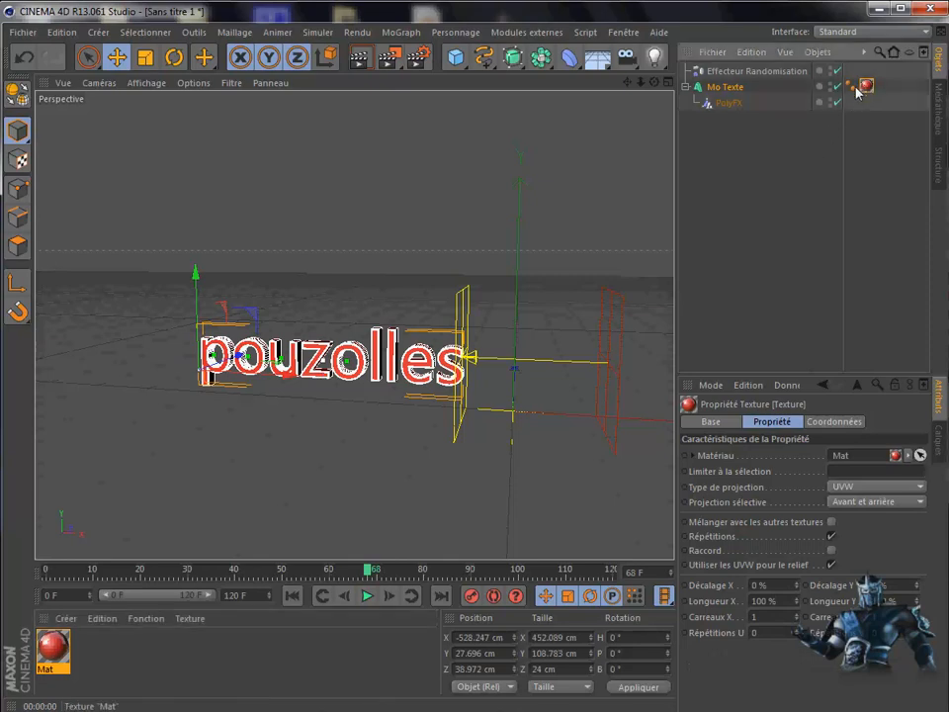
click(796, 163)
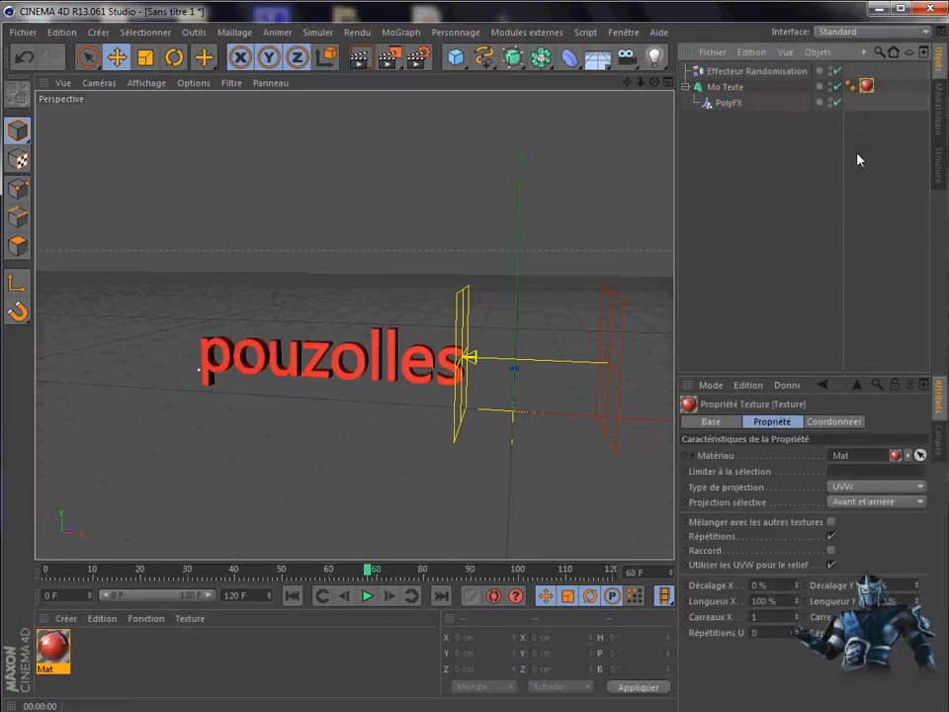
key(Delete)
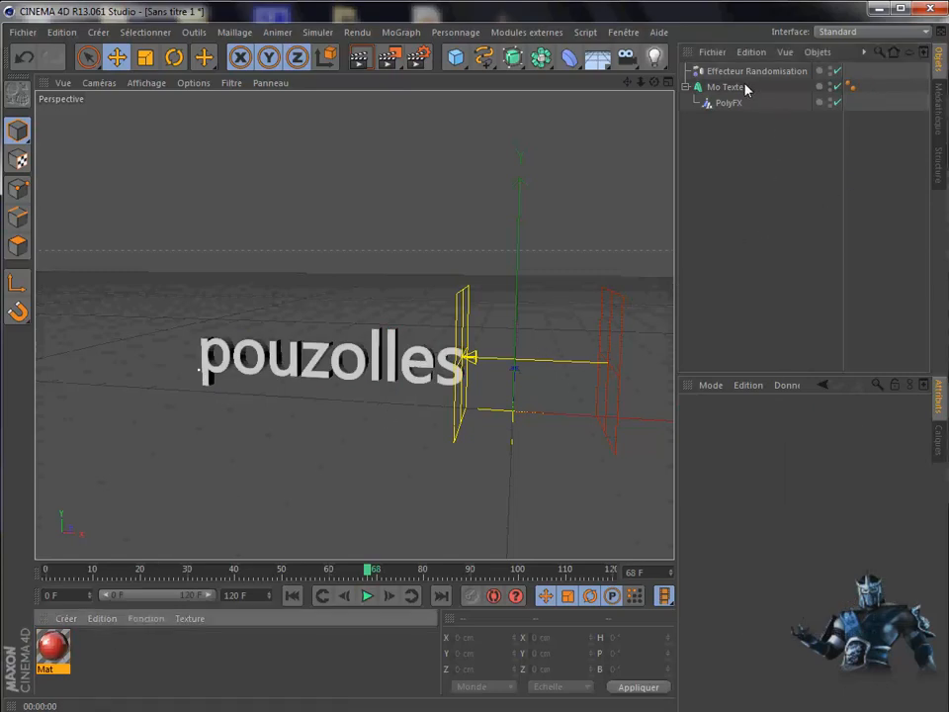
key(ctrl+z)
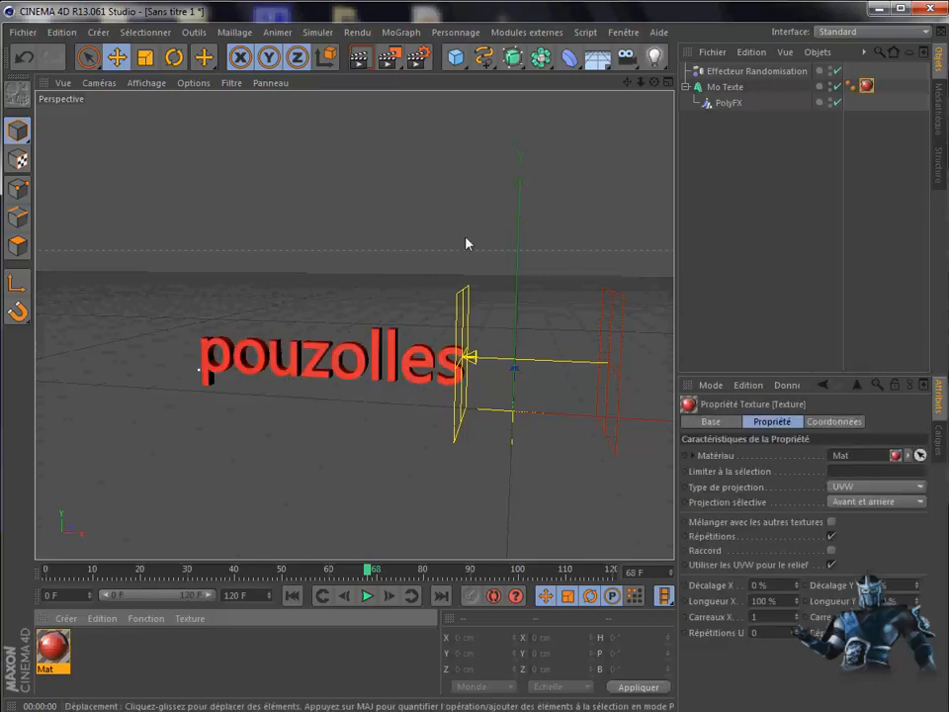
Step: Render the active view to preview the red material on the text, and return to the editor display
click(359, 61)
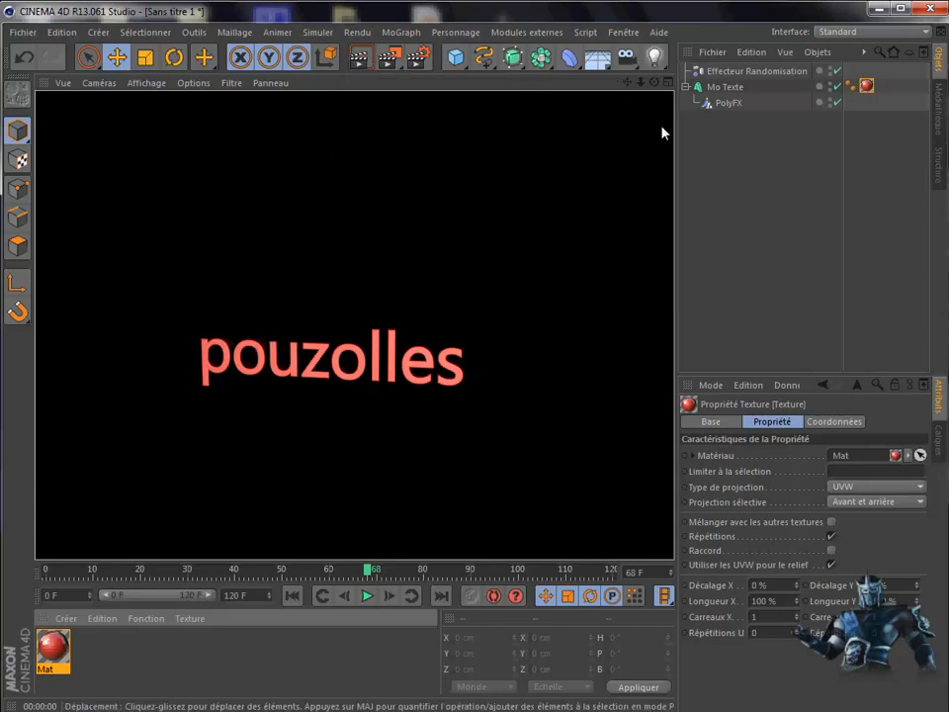
click(731, 181)
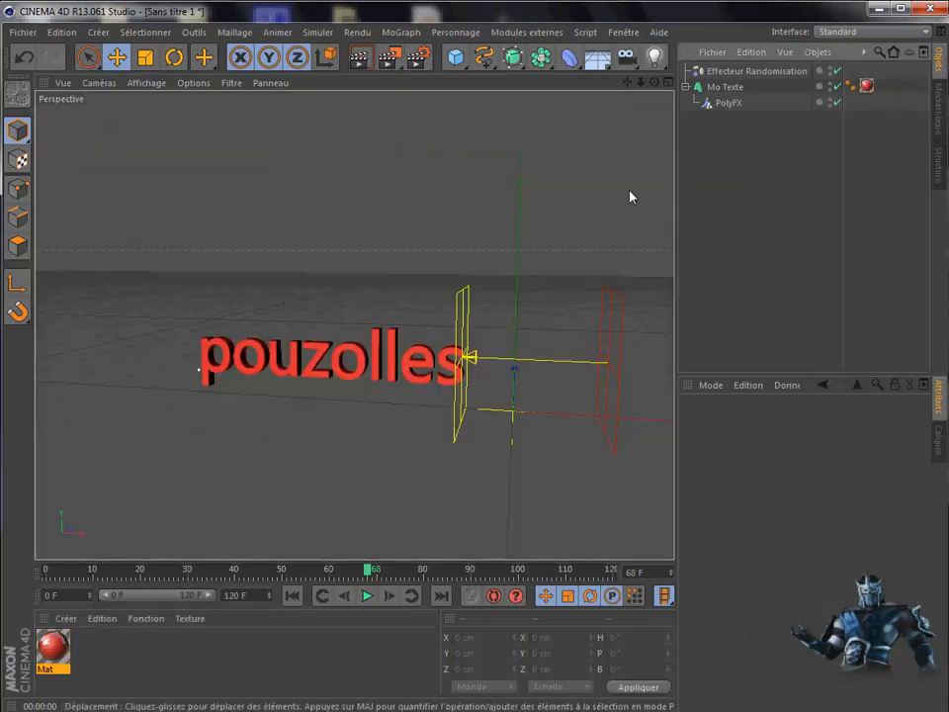
Step: Add an Omni light to the scene and move PolyFX farther from the text to about X 675 cm
click(653, 58)
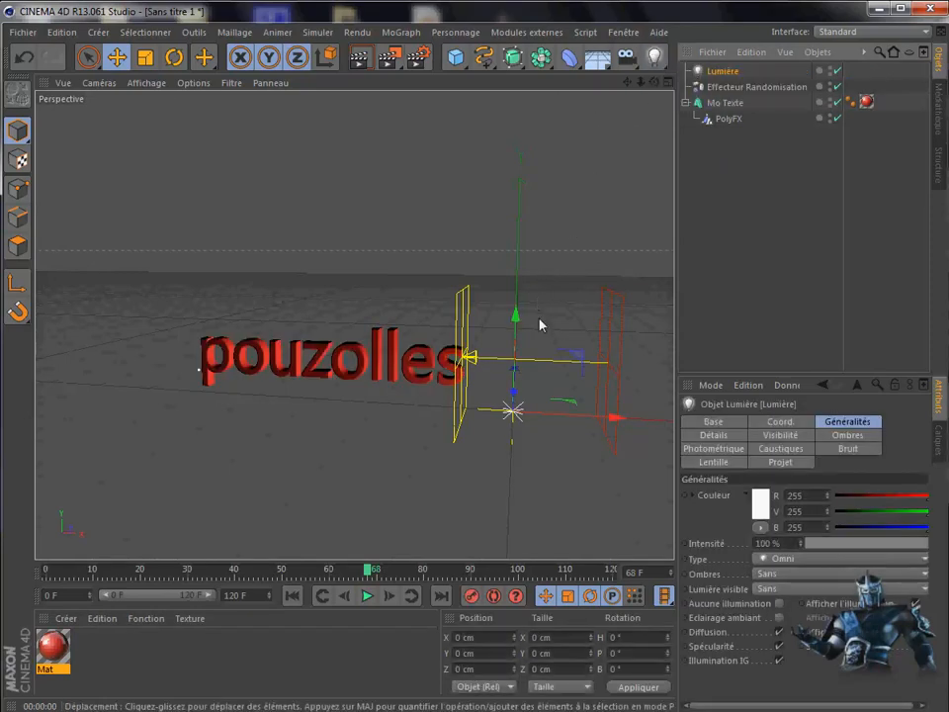
click(727, 118)
drag(632, 369, 507, 396)
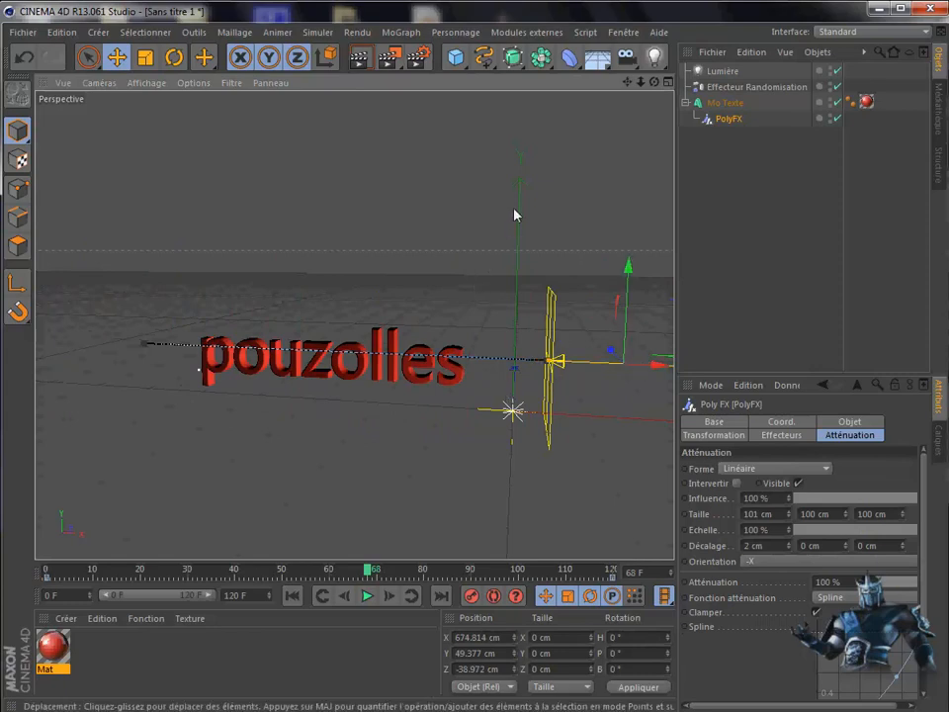
Step: Position the light in front of the text at about X -165 cm, Y 72 cm, Z -211 cm
click(718, 71)
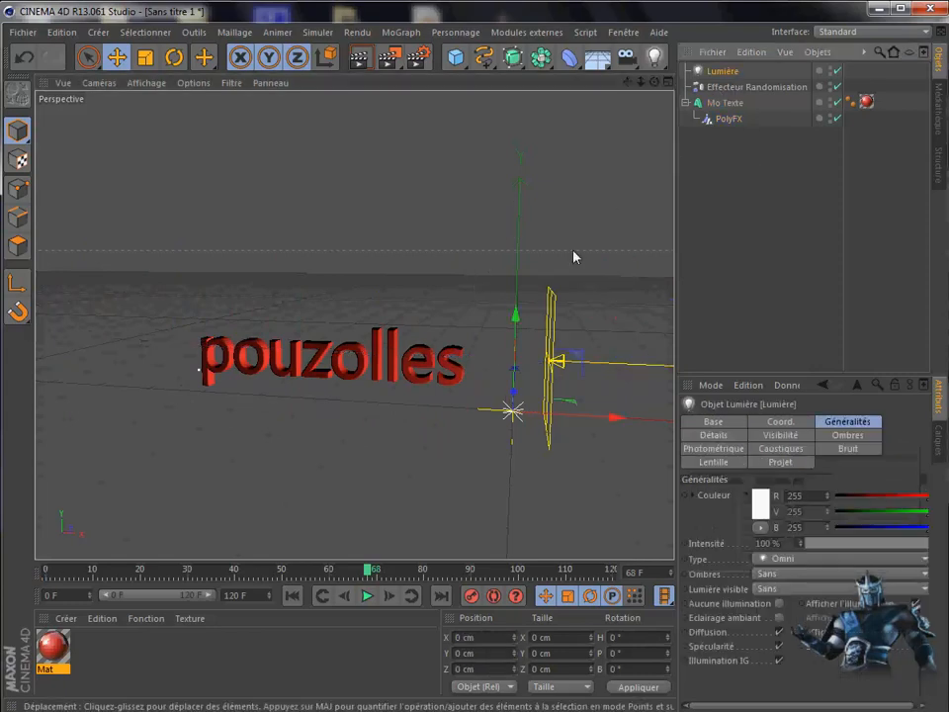
drag(512, 316, 532, 214)
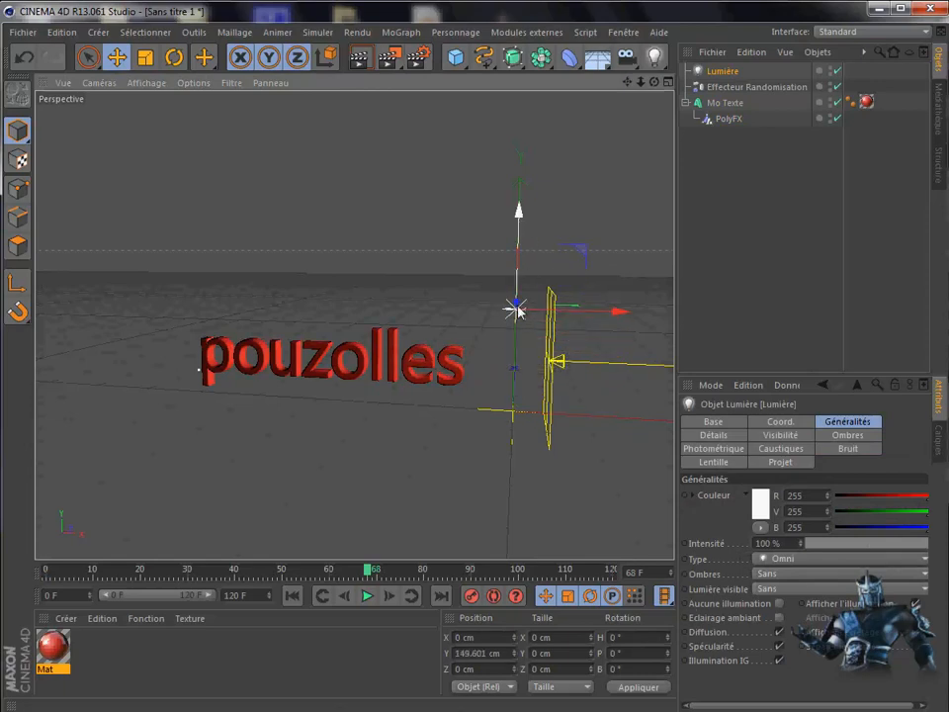
drag(513, 308, 526, 341)
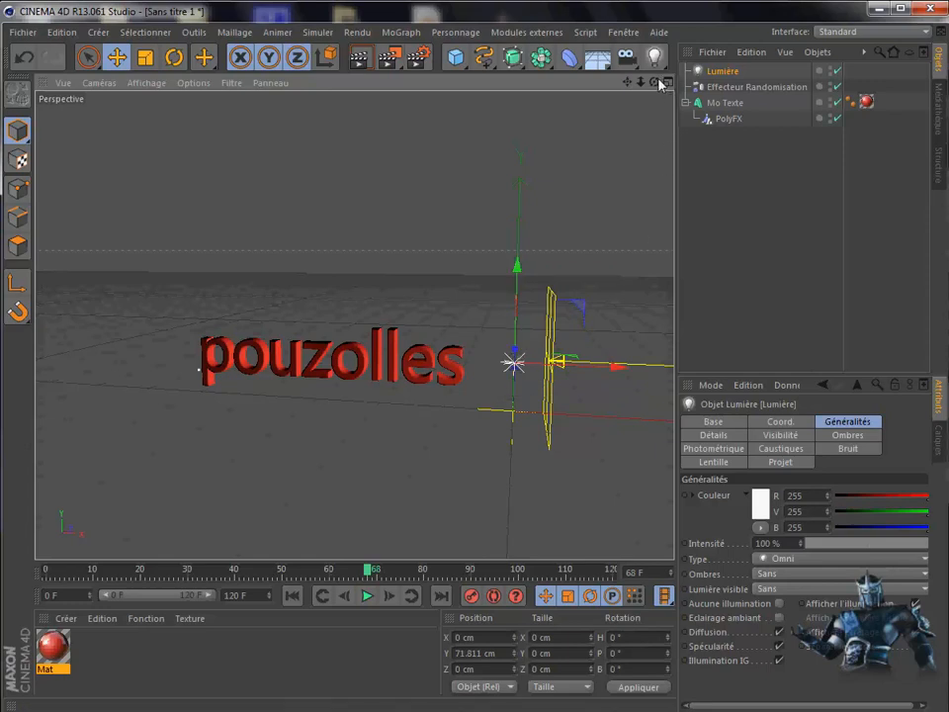
alt+drag(507, 392, 543, 389)
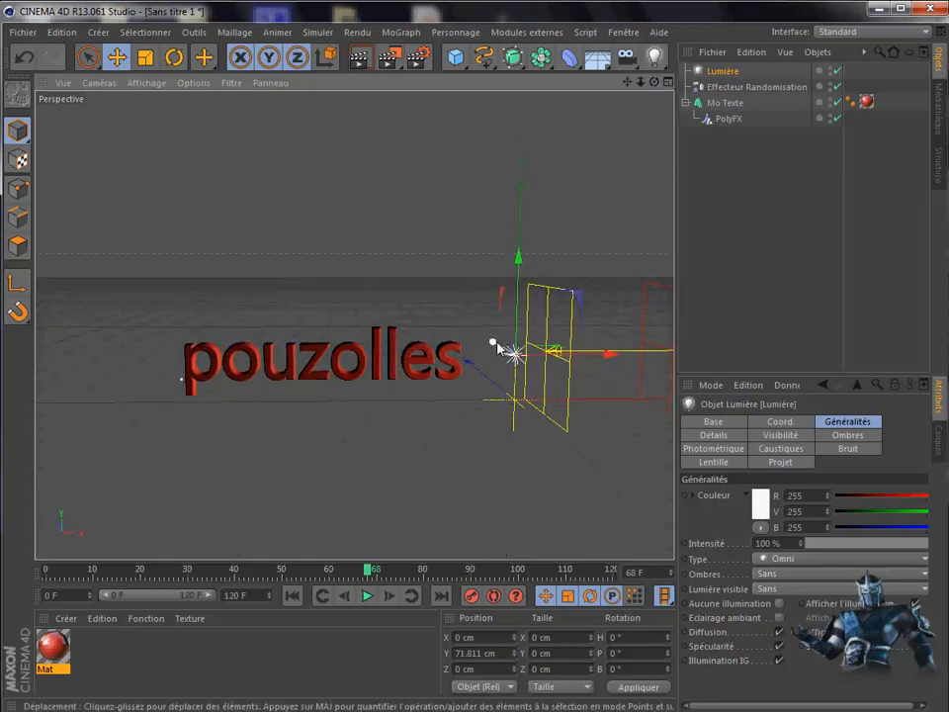
drag(497, 343, 534, 382)
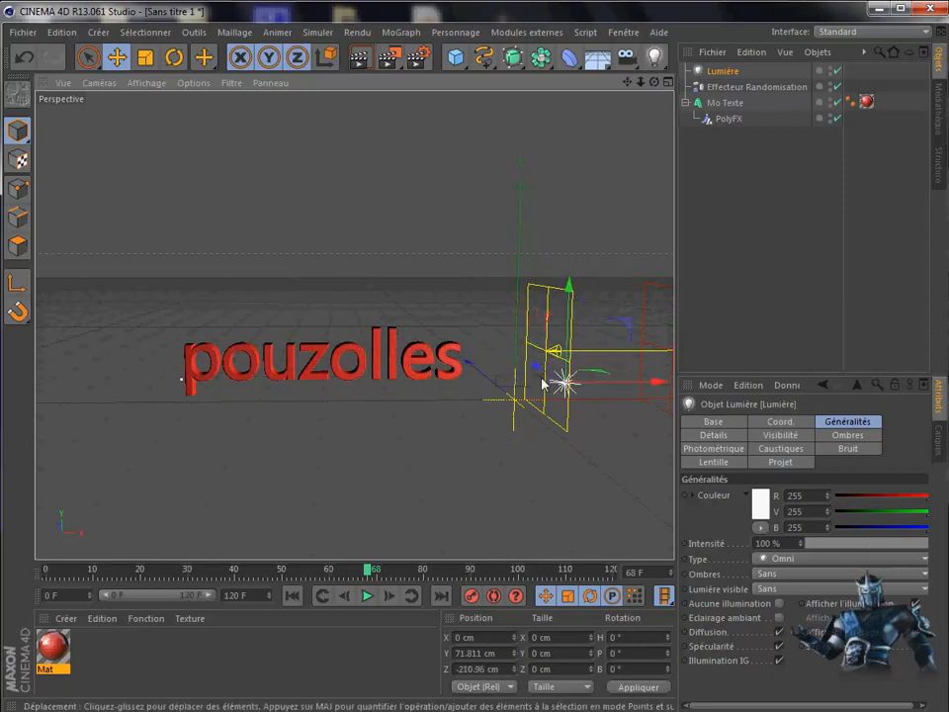
drag(658, 384, 527, 416)
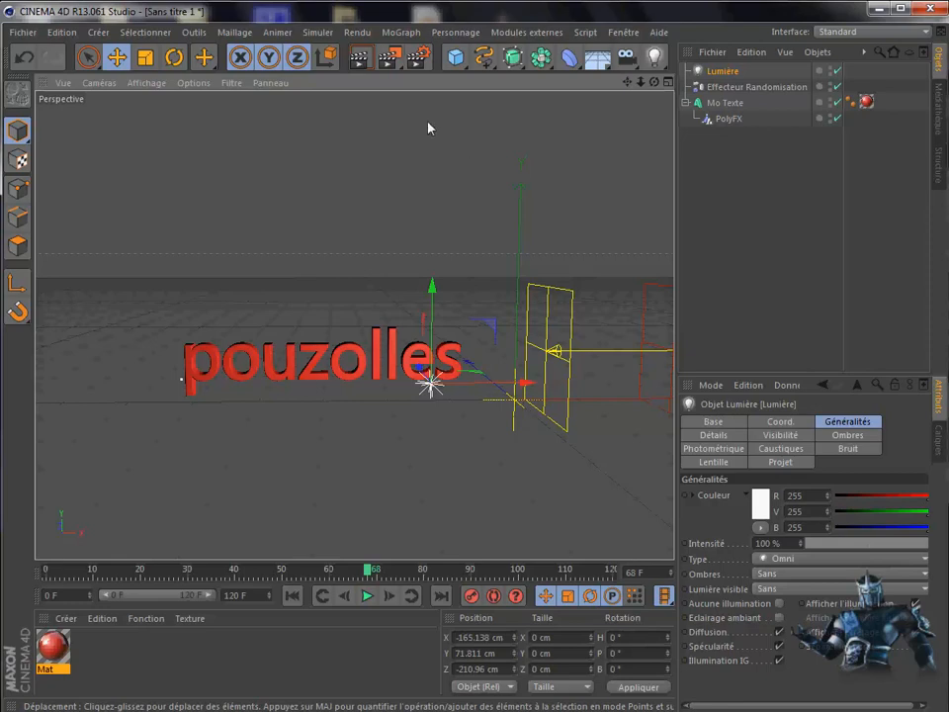
Step: Render the active view to preview the lit text, and add a Sol (floor) object to the scene
click(361, 62)
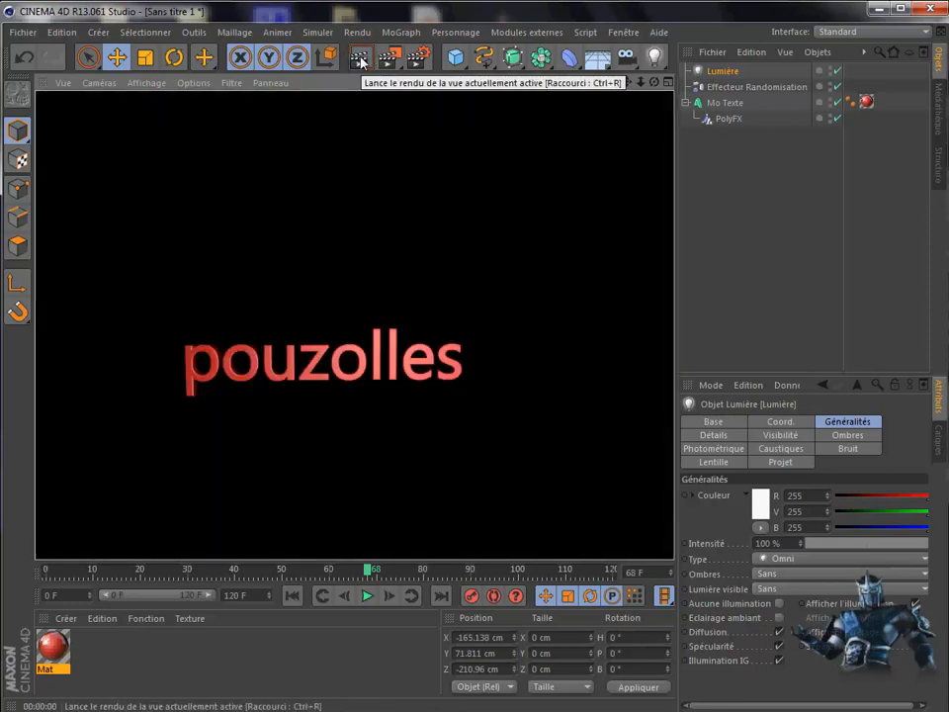
click(749, 190)
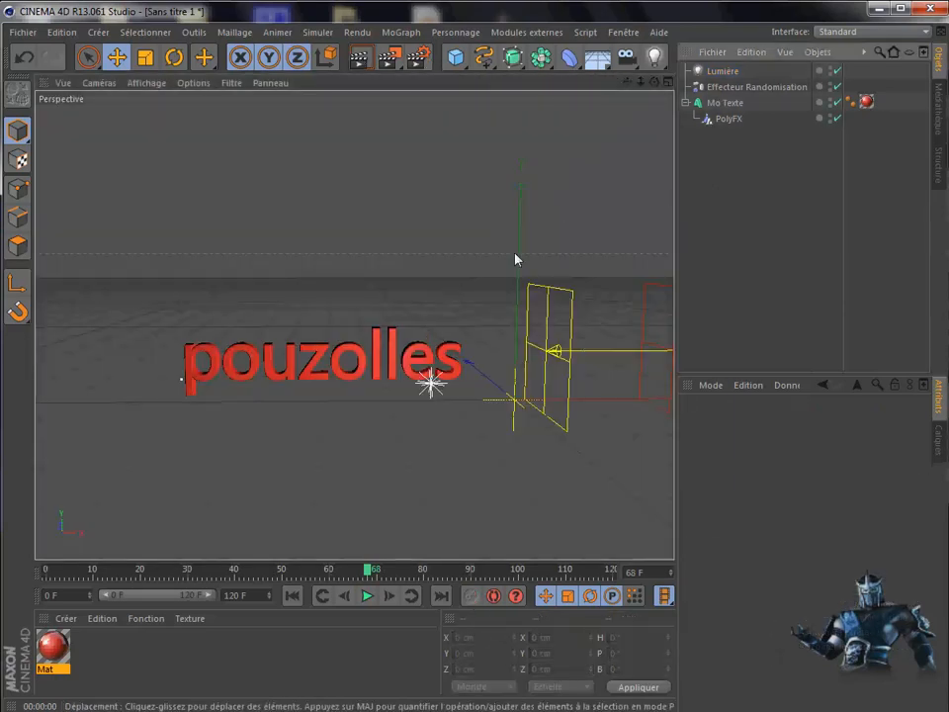
click(598, 59)
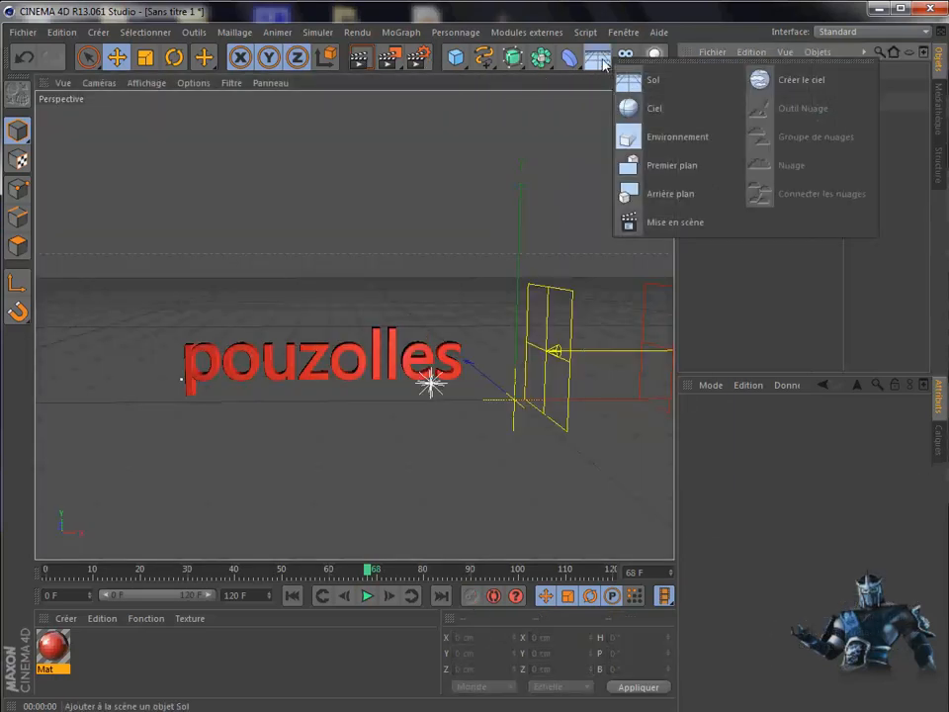
click(631, 80)
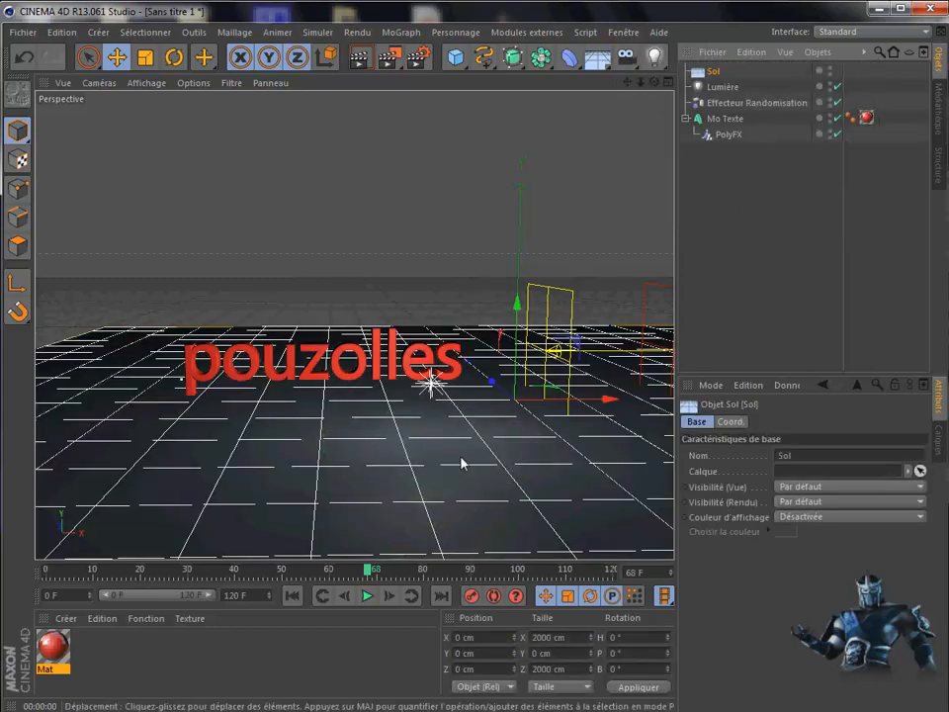
Step: Create a new grey material with specularity off and reflection on, using a Fresnel texture and 19 % reflection intensity
double_click(138, 663)
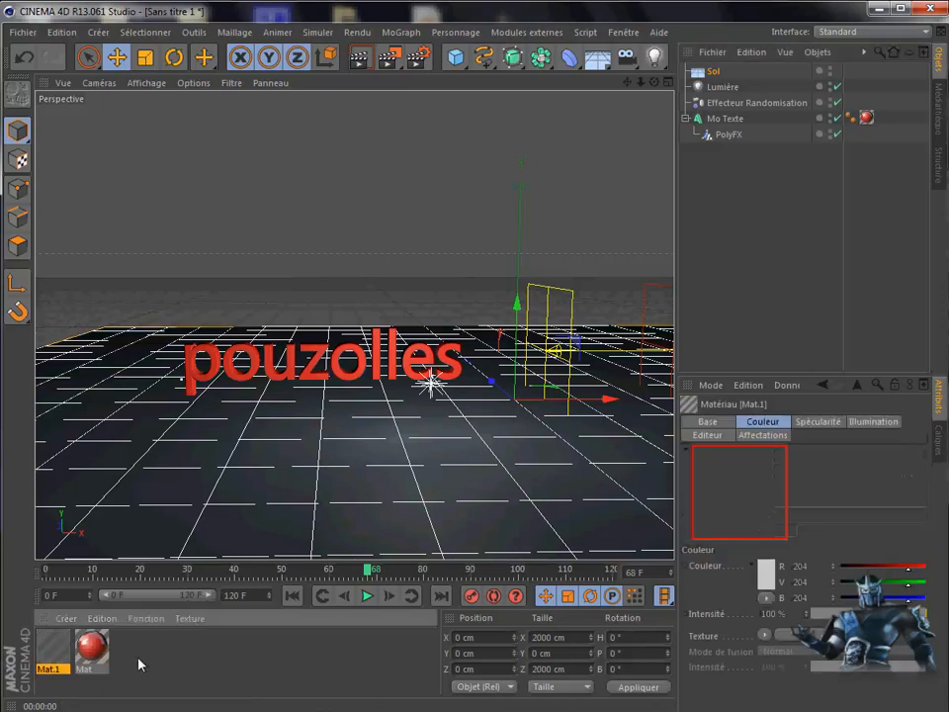
double_click(55, 651)
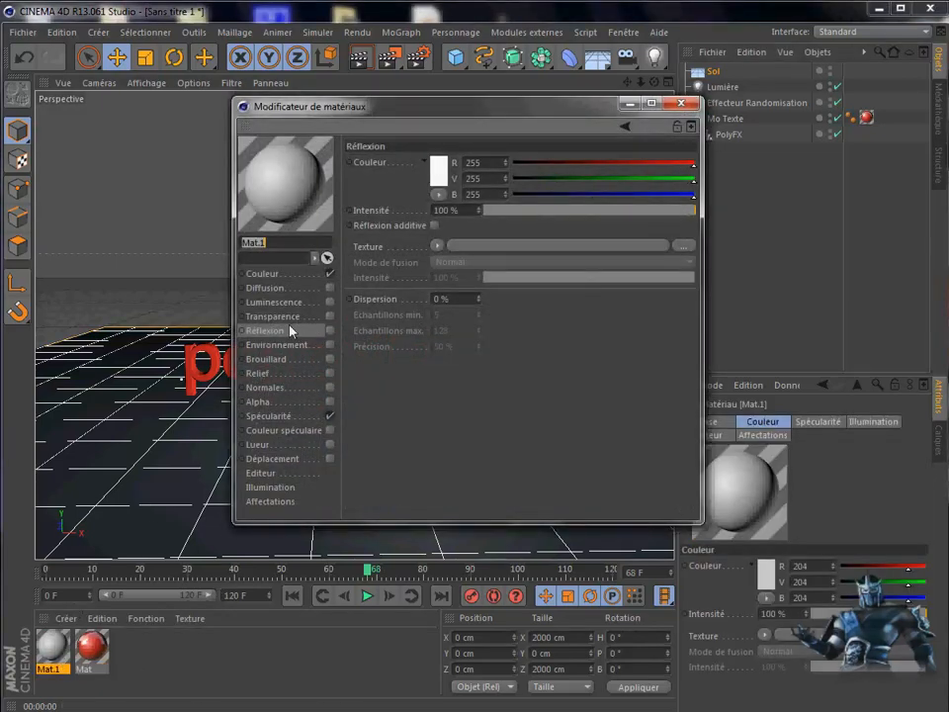
click(328, 417)
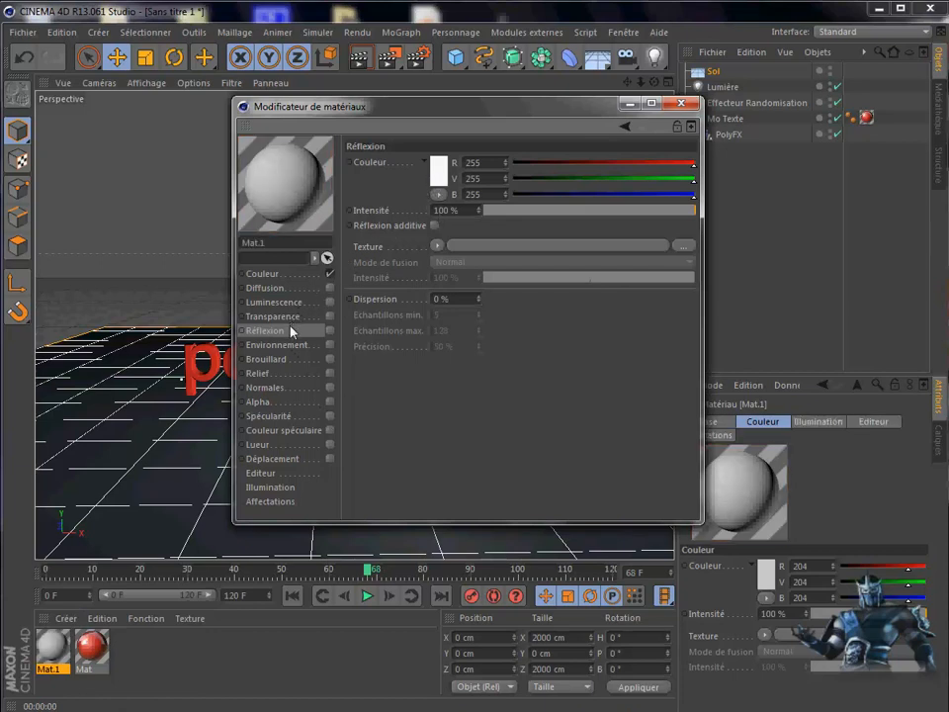
click(329, 331)
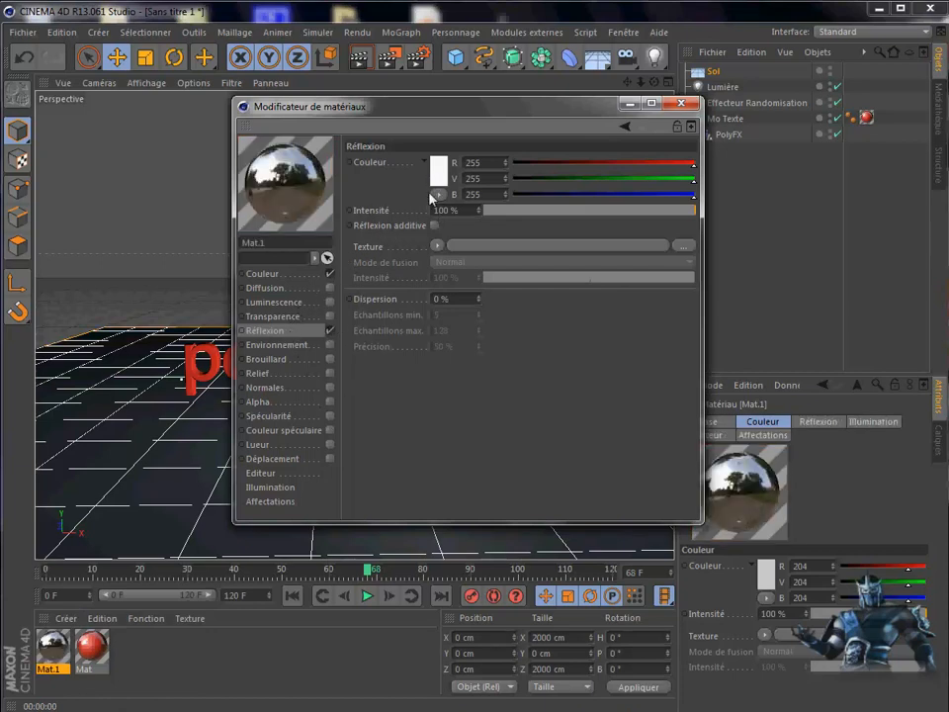
click(436, 245)
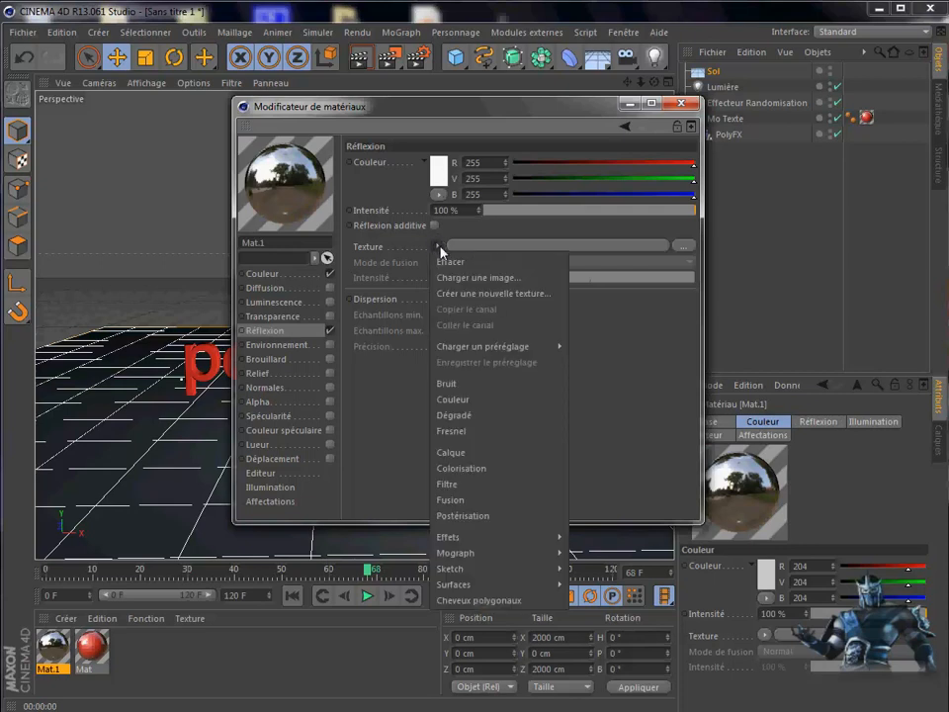
click(461, 437)
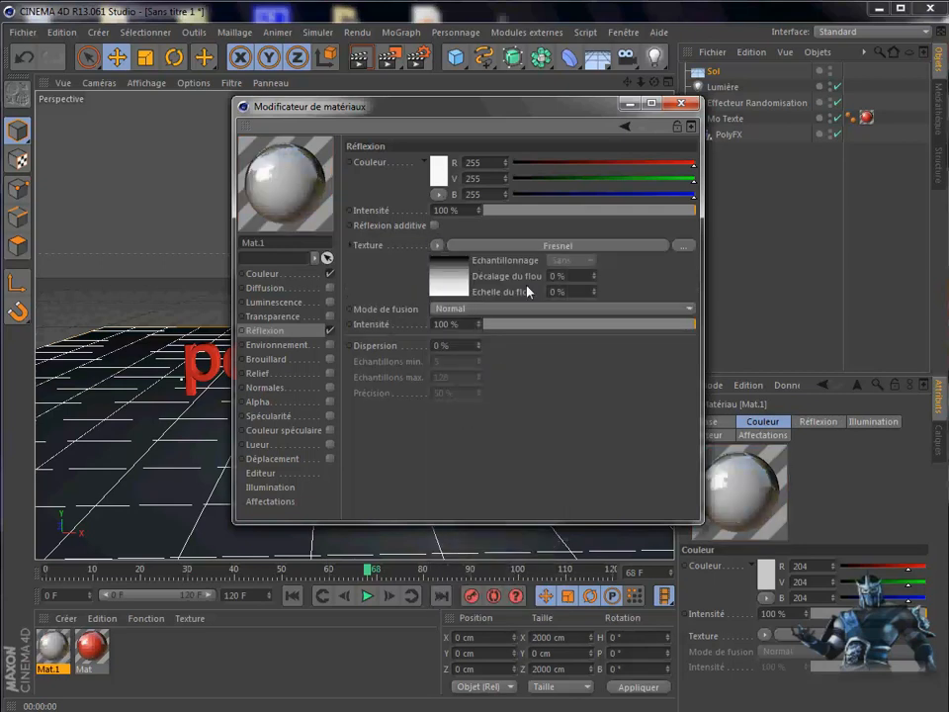
drag(539, 212, 525, 211)
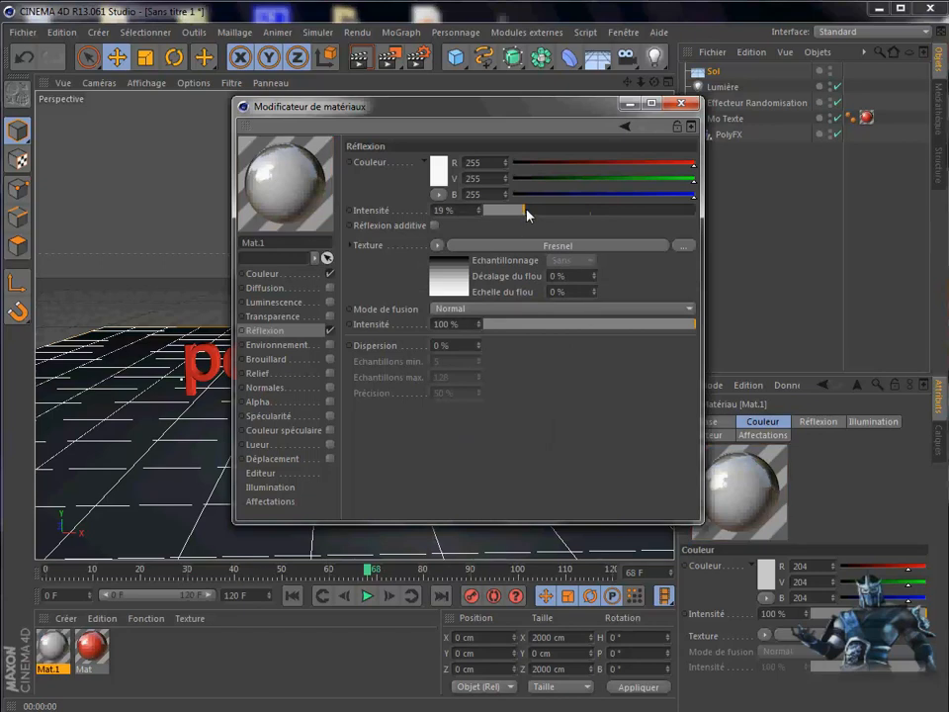
click(681, 103)
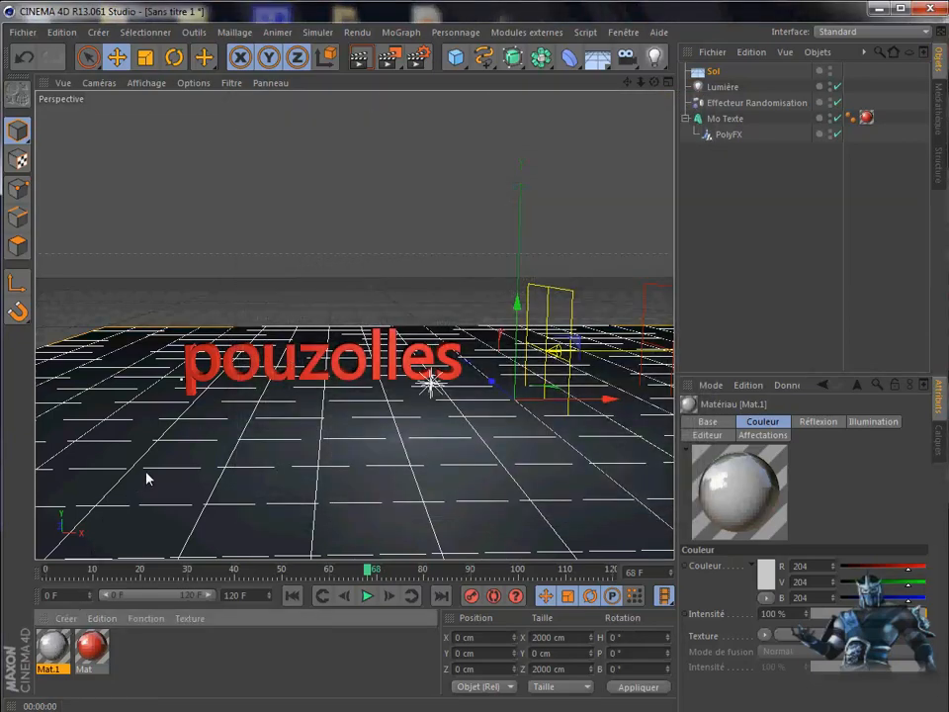
Step: Apply the grey reflective material to the Sol object and render the active view to preview the floor reflection
drag(760, 72, 761, 72)
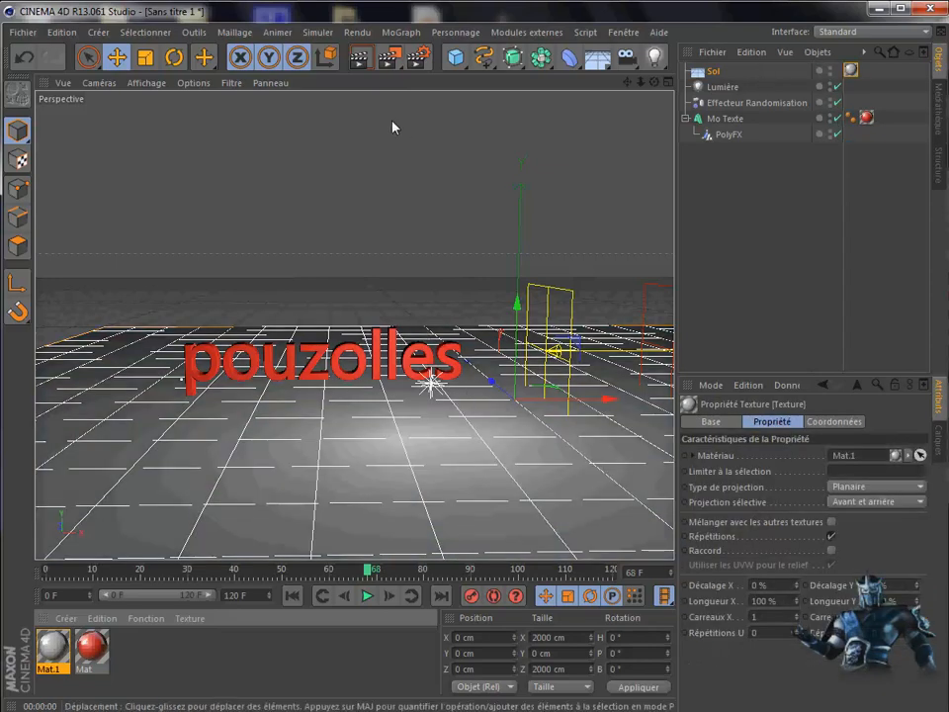
click(361, 64)
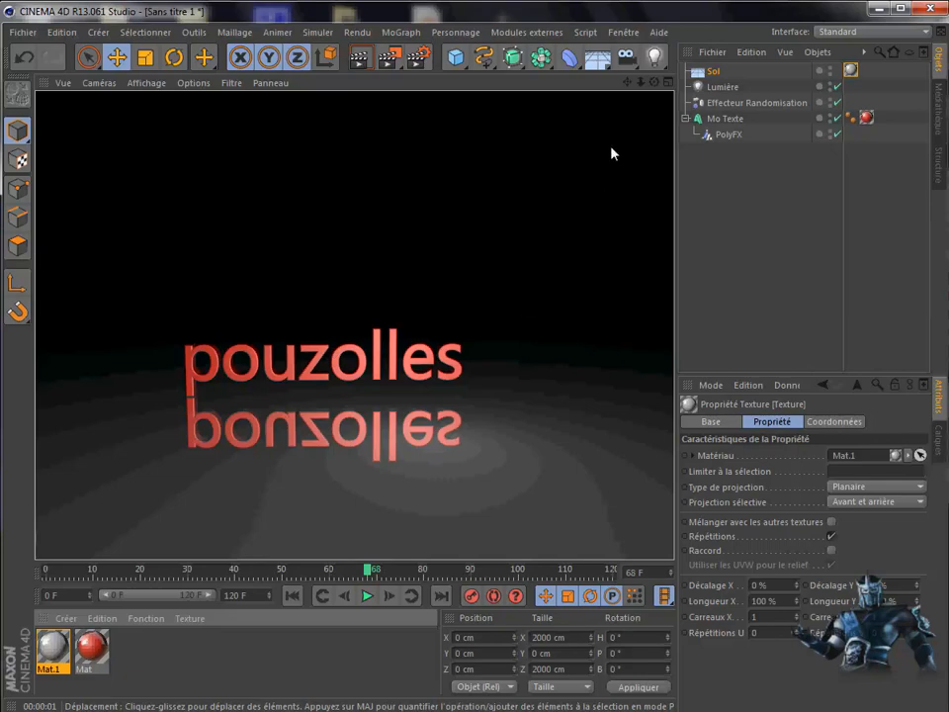
click(719, 270)
Step: Lower the reflection intensity of the floor material Mat.1 and render the active view again
double_click(52, 650)
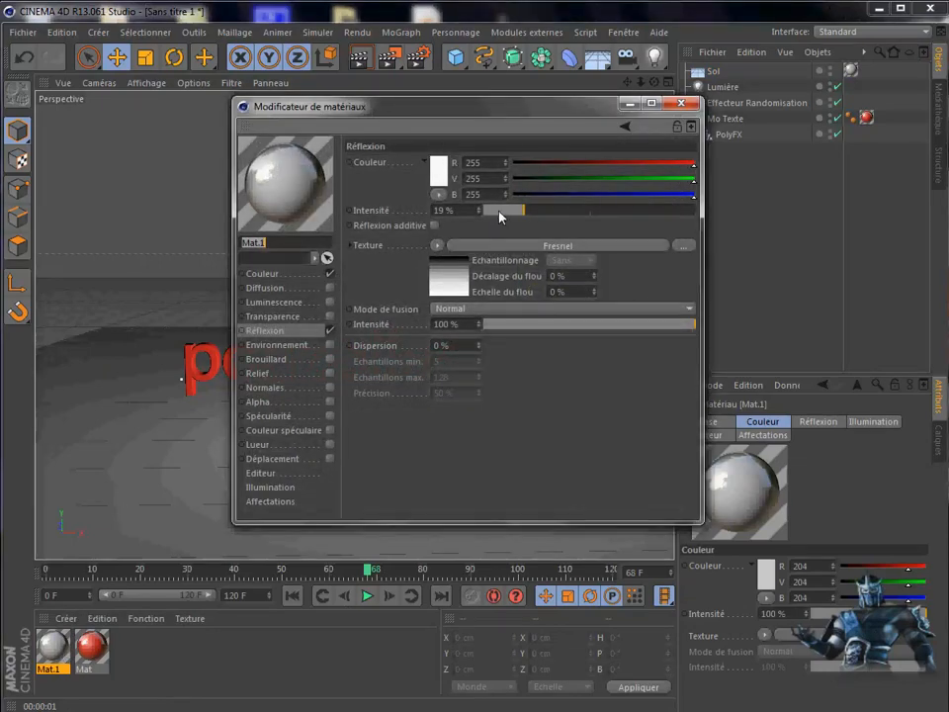
click(496, 210)
click(680, 103)
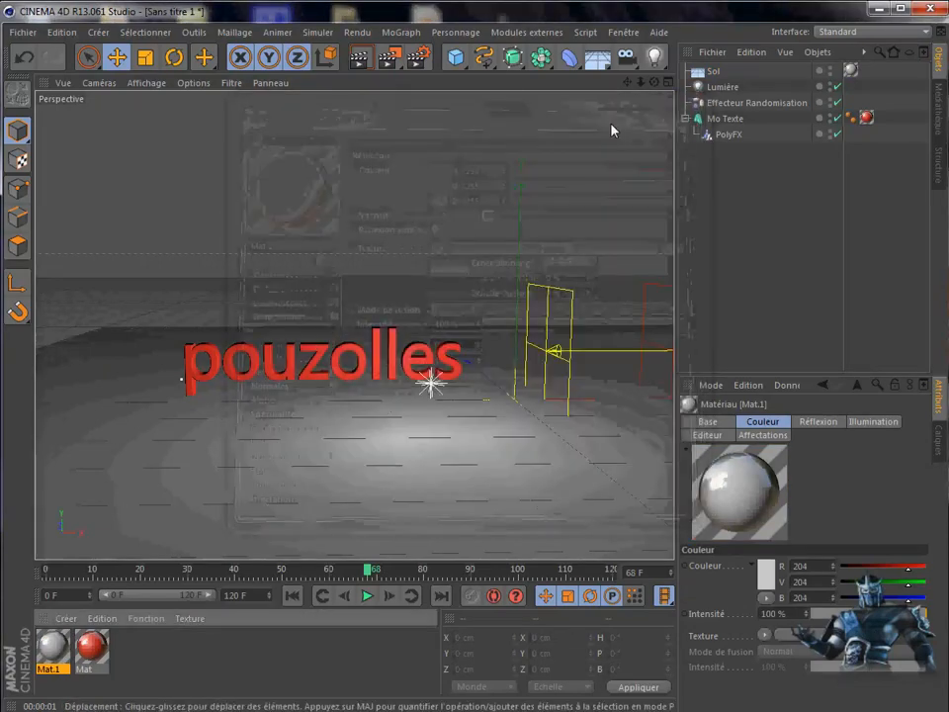
click(362, 66)
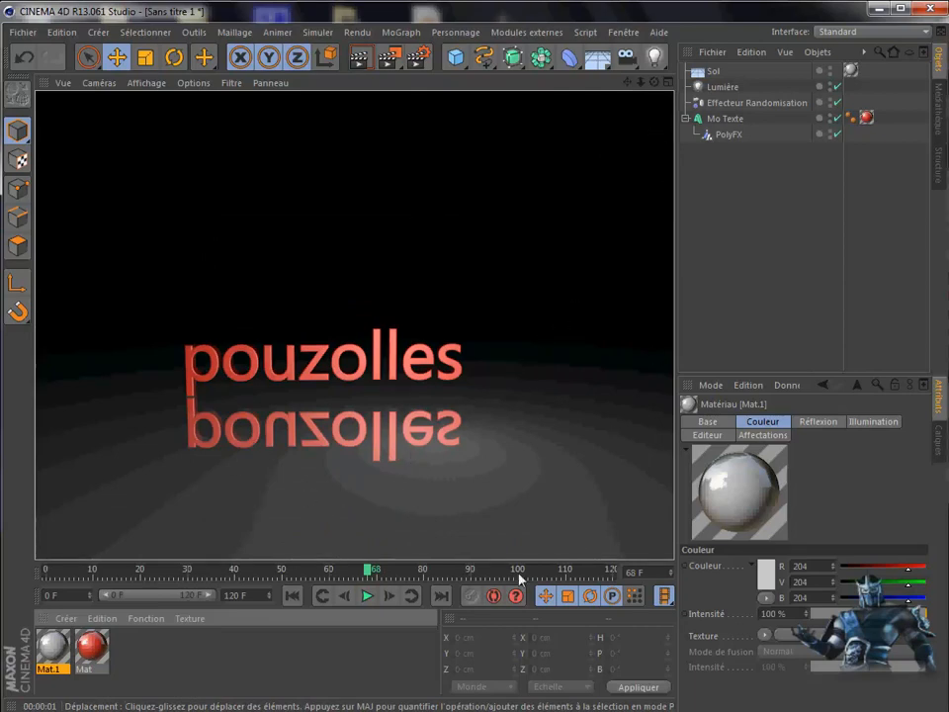
click(776, 299)
Step: Play the text animation from frame 0 and stop it at frame 109
drag(366, 571, 27, 600)
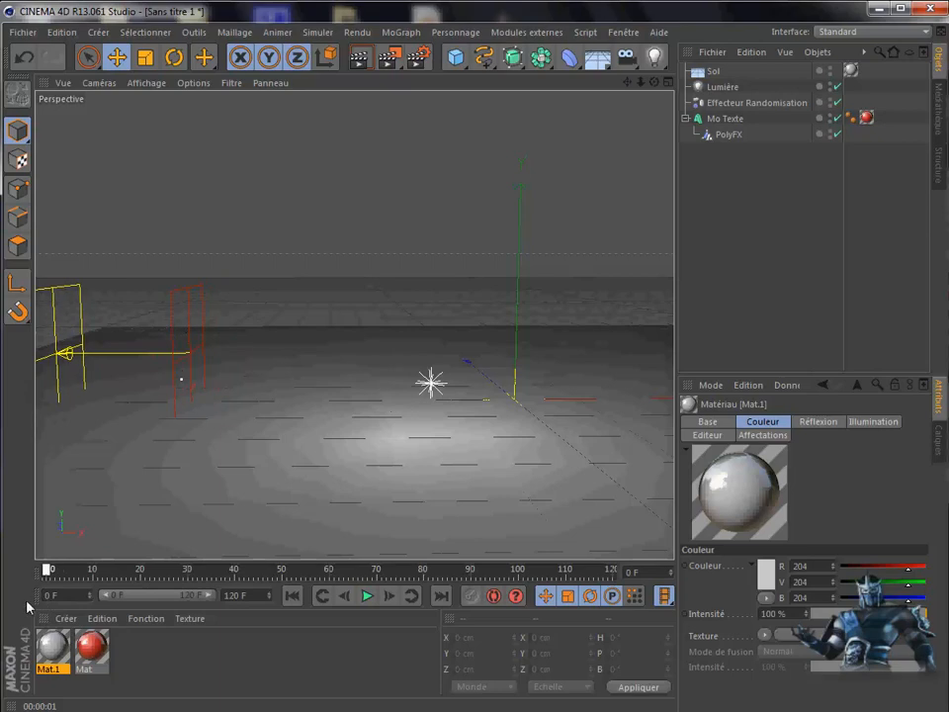
click(367, 597)
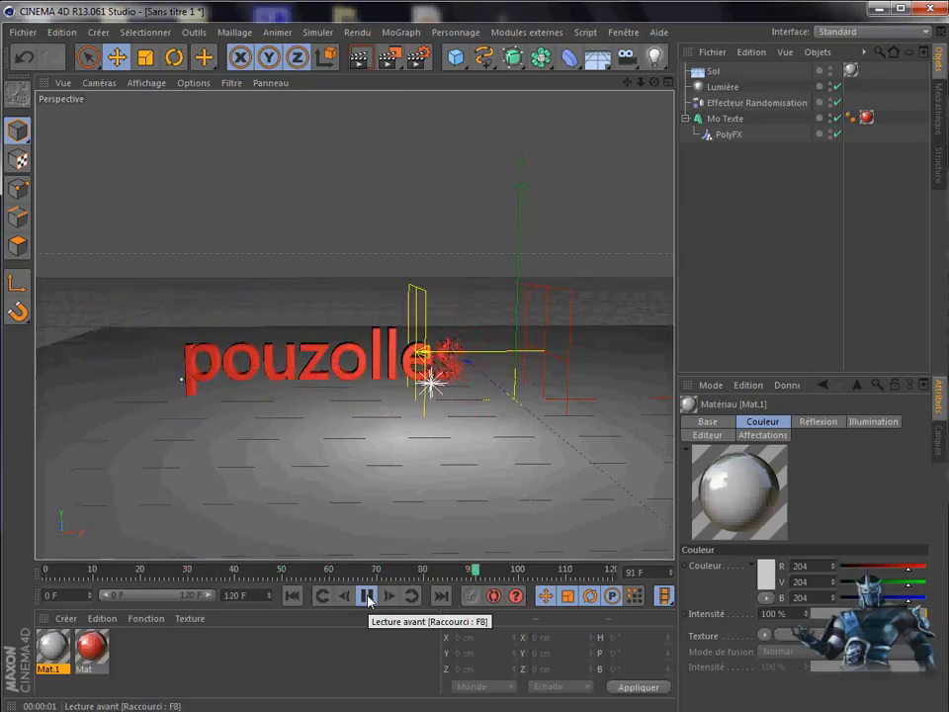
click(367, 595)
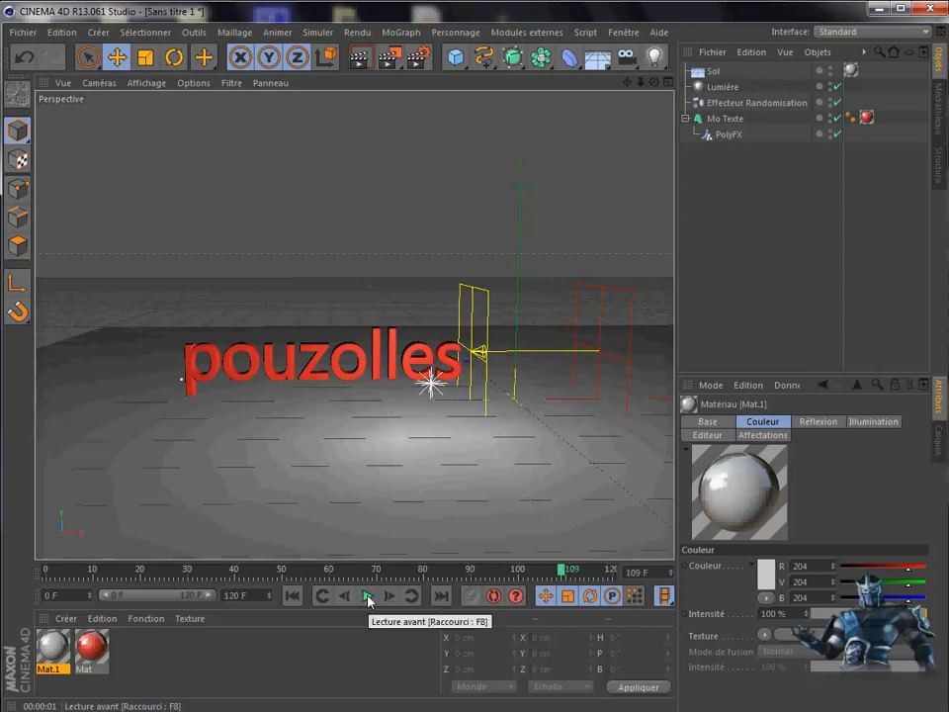
Step: Create another material and set its colour to near-black, RGB 28, 26, 26
double_click(221, 664)
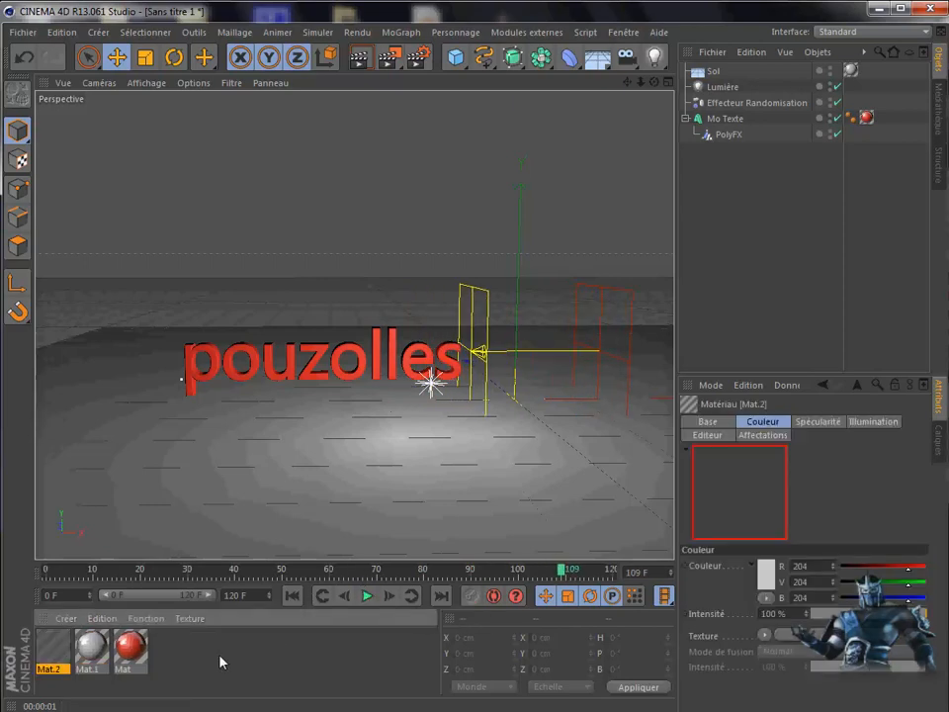
double_click(55, 651)
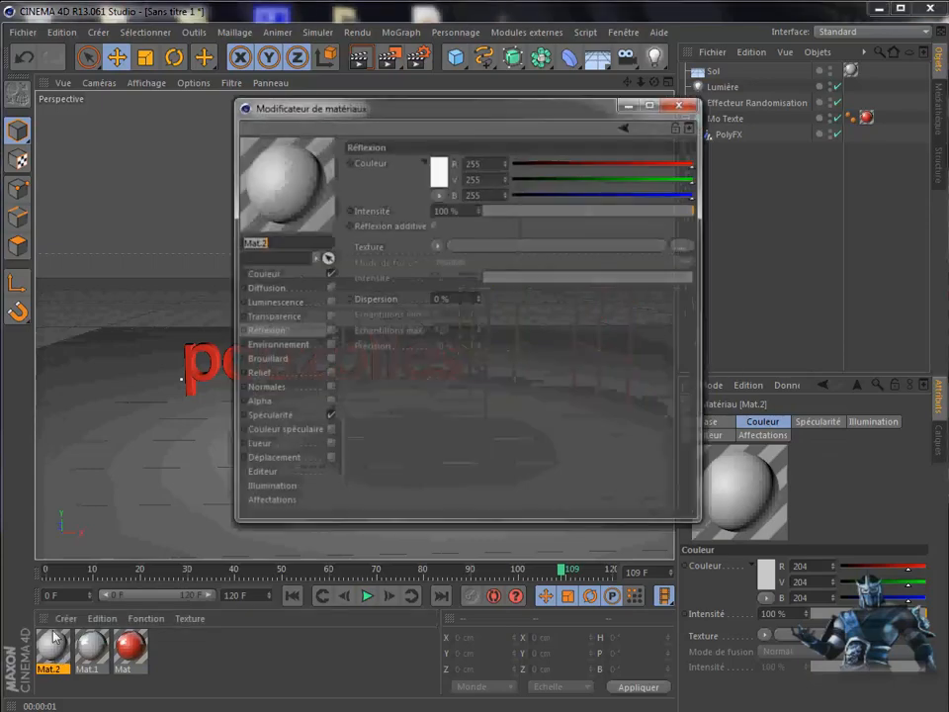
click(274, 277)
click(439, 173)
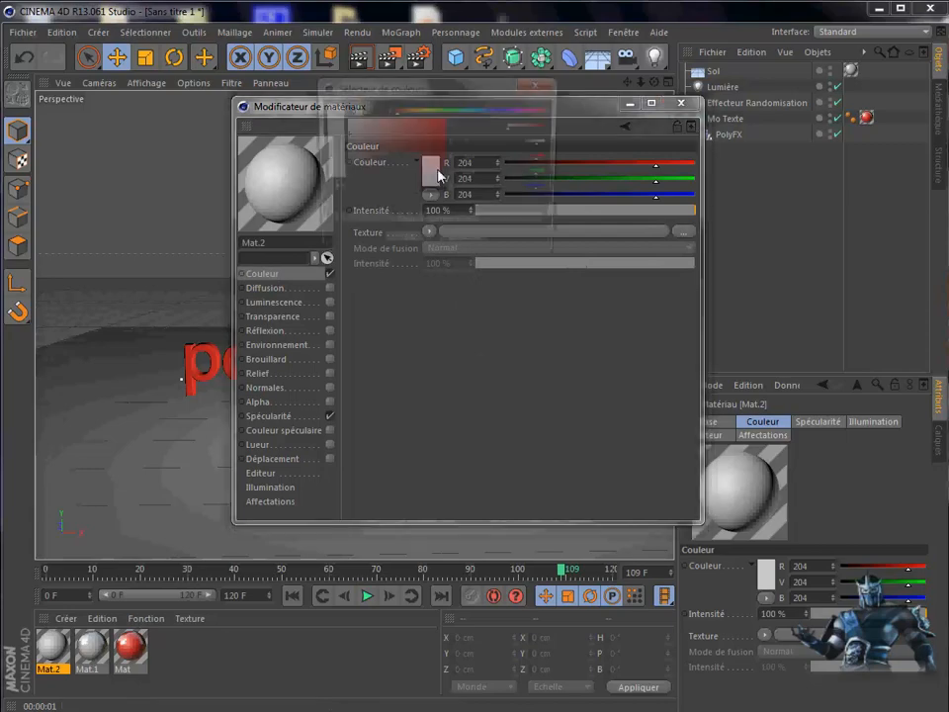
click(348, 187)
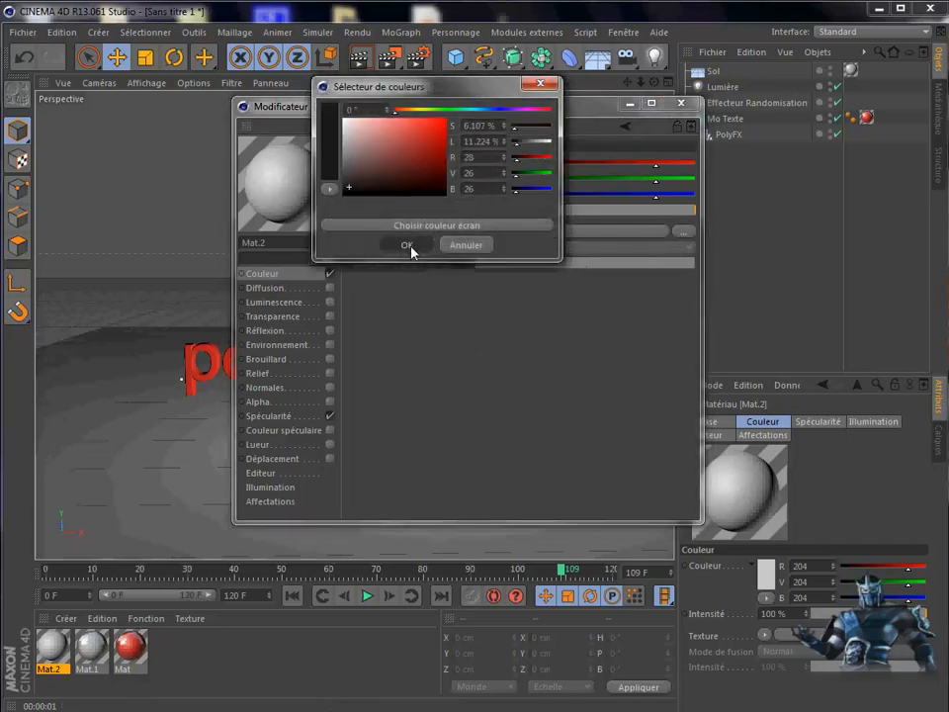
click(409, 247)
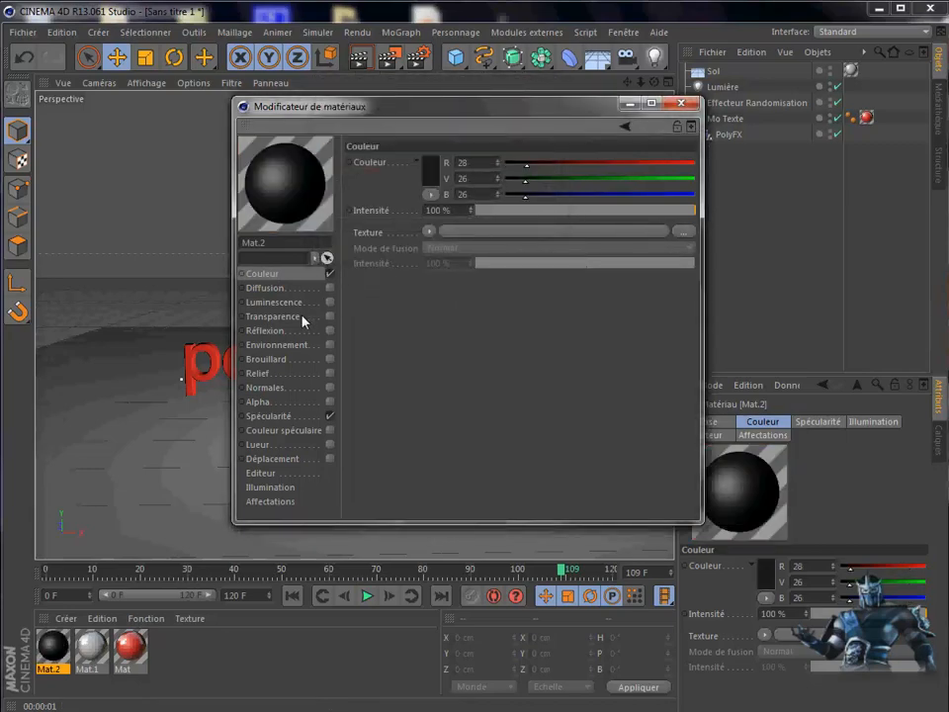
Step: Enable reflection on the black material Mat.2 with reflection colour RGB 23, 20, 20 and a Fresnel texture
click(329, 332)
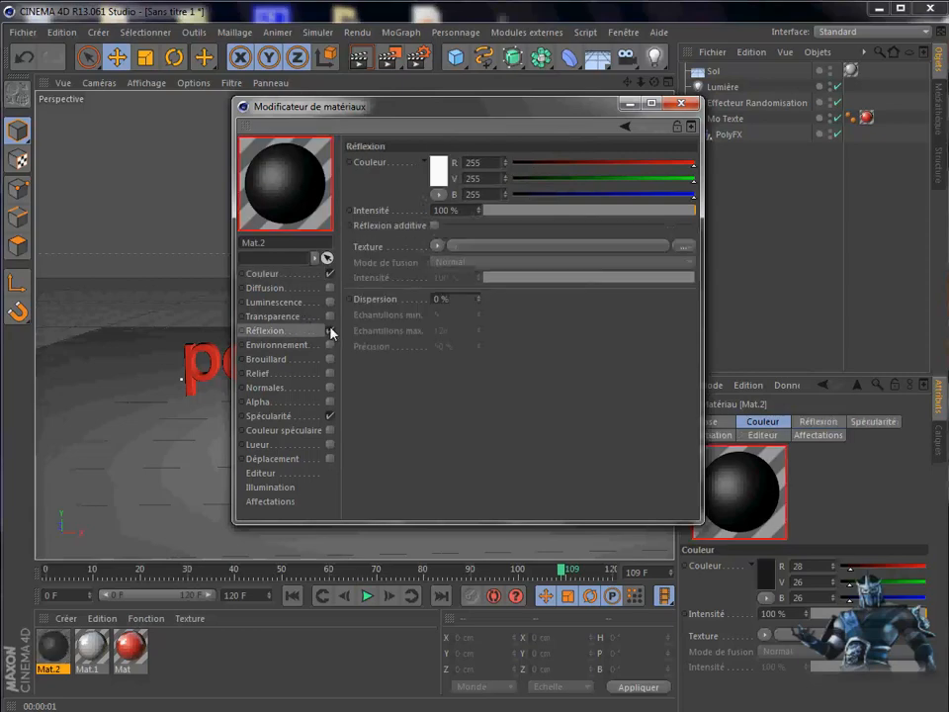
click(432, 173)
click(361, 200)
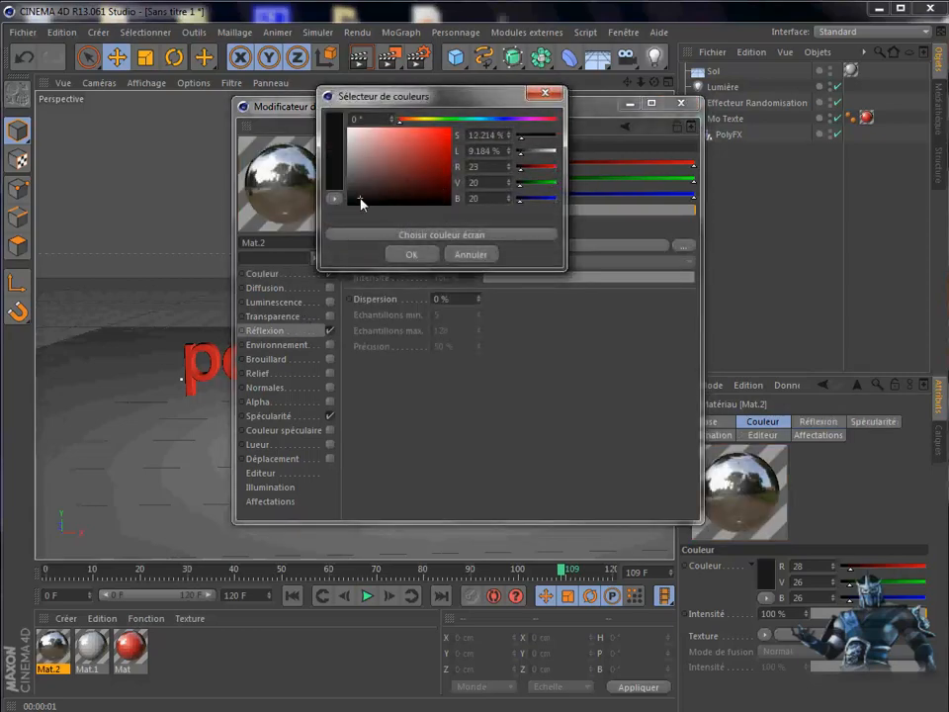
click(420, 256)
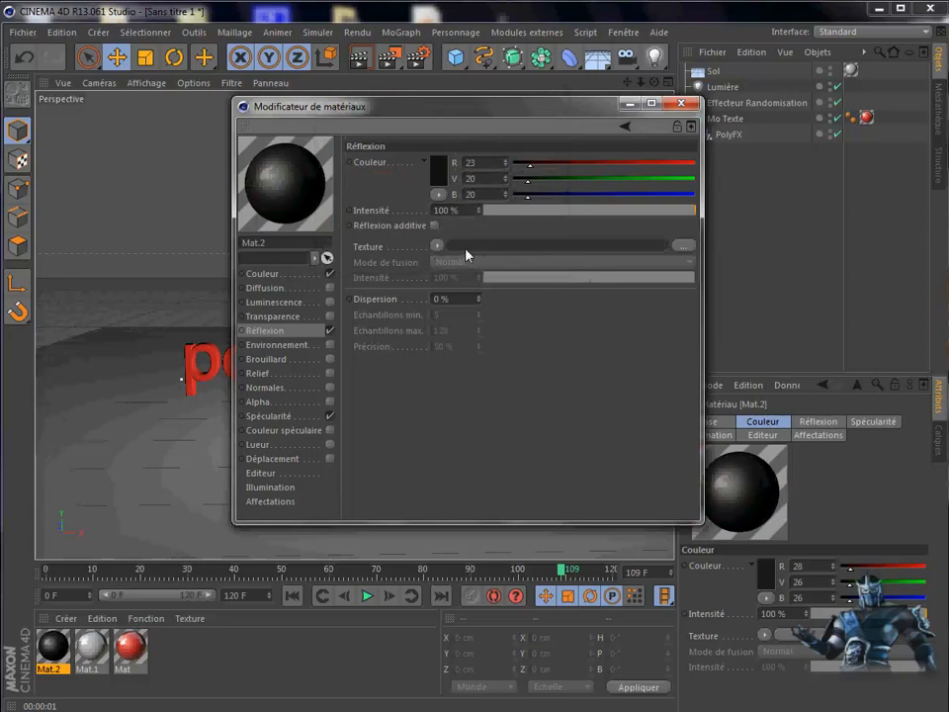
click(467, 247)
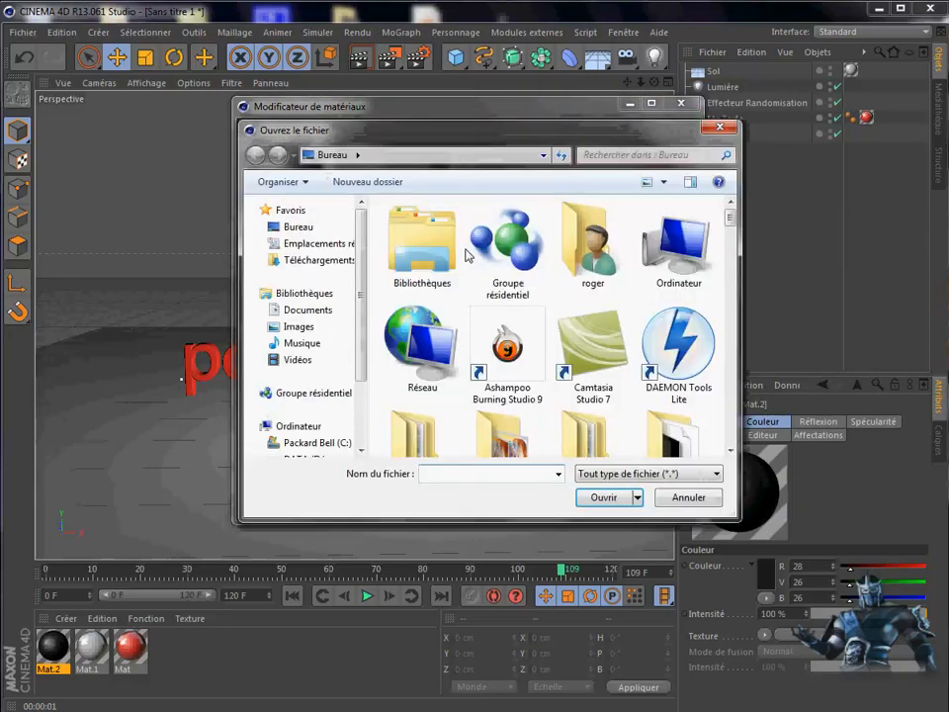
click(720, 127)
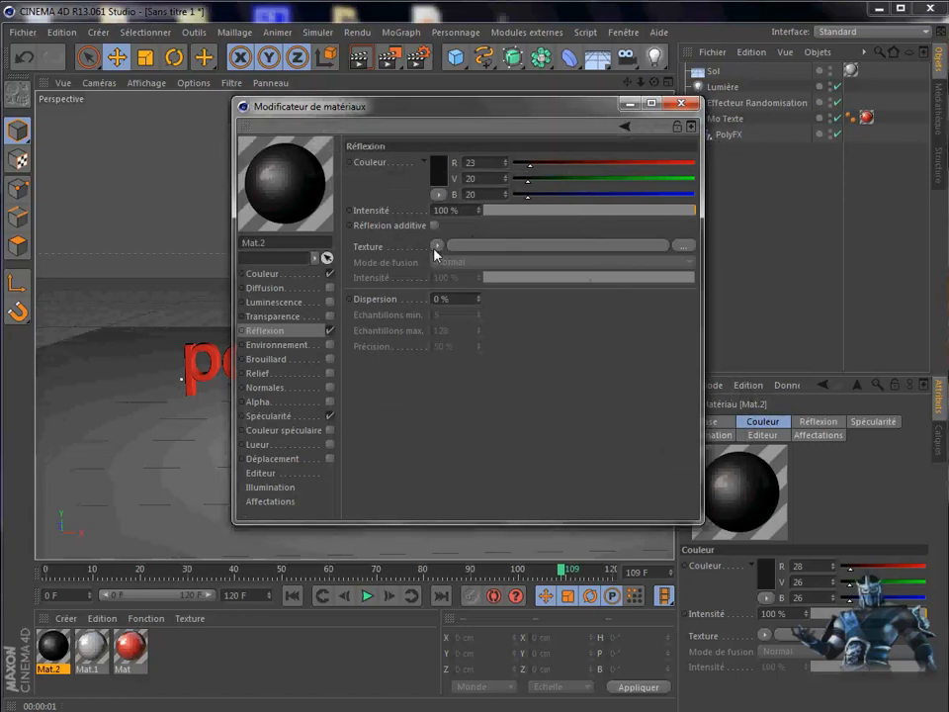
click(437, 246)
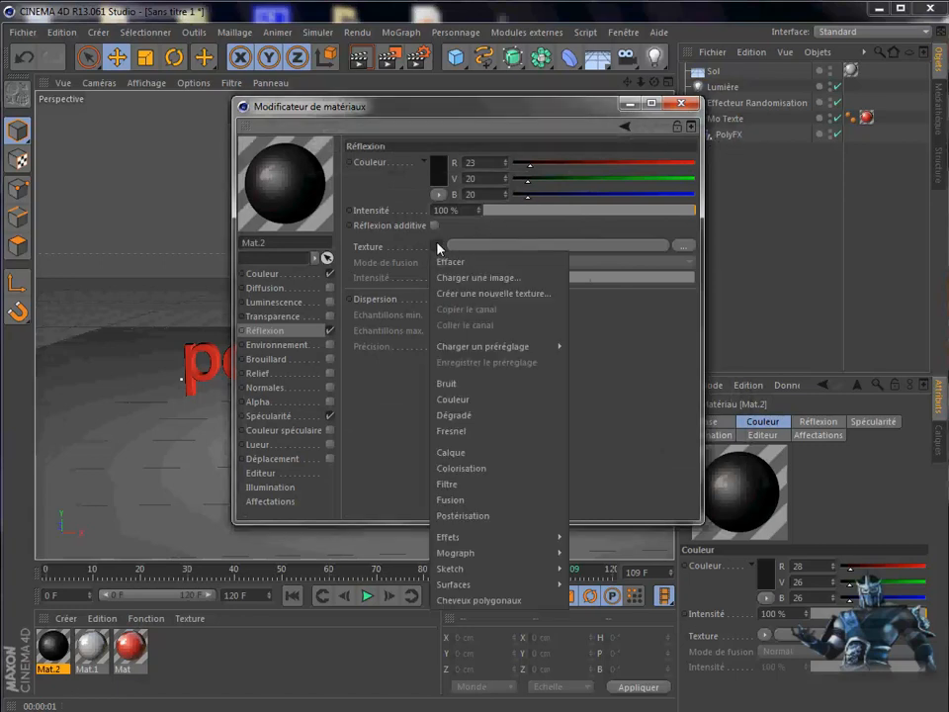
click(465, 431)
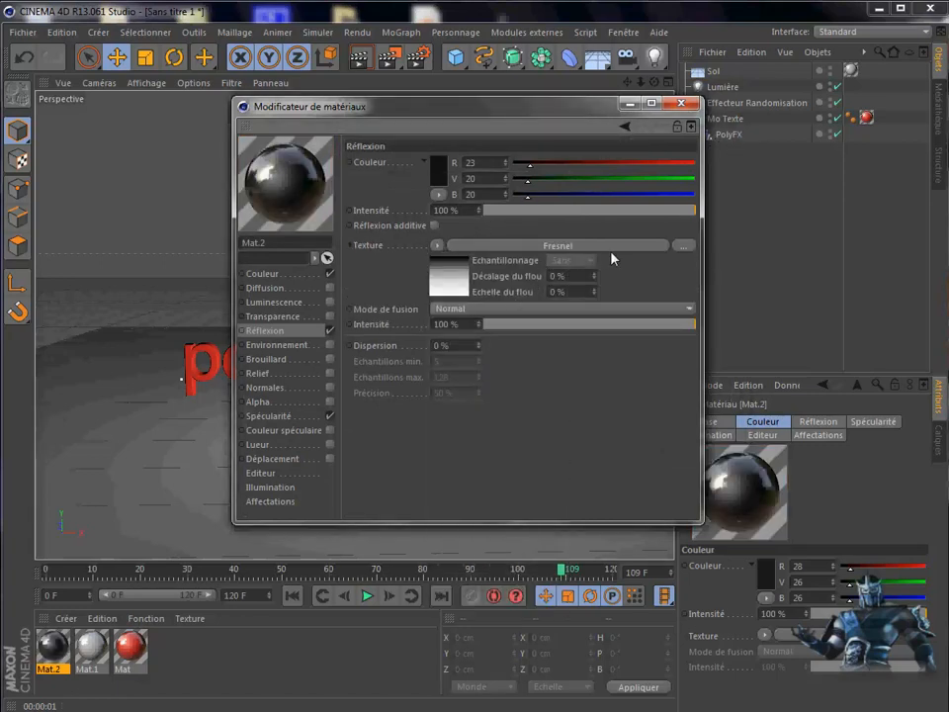
click(682, 103)
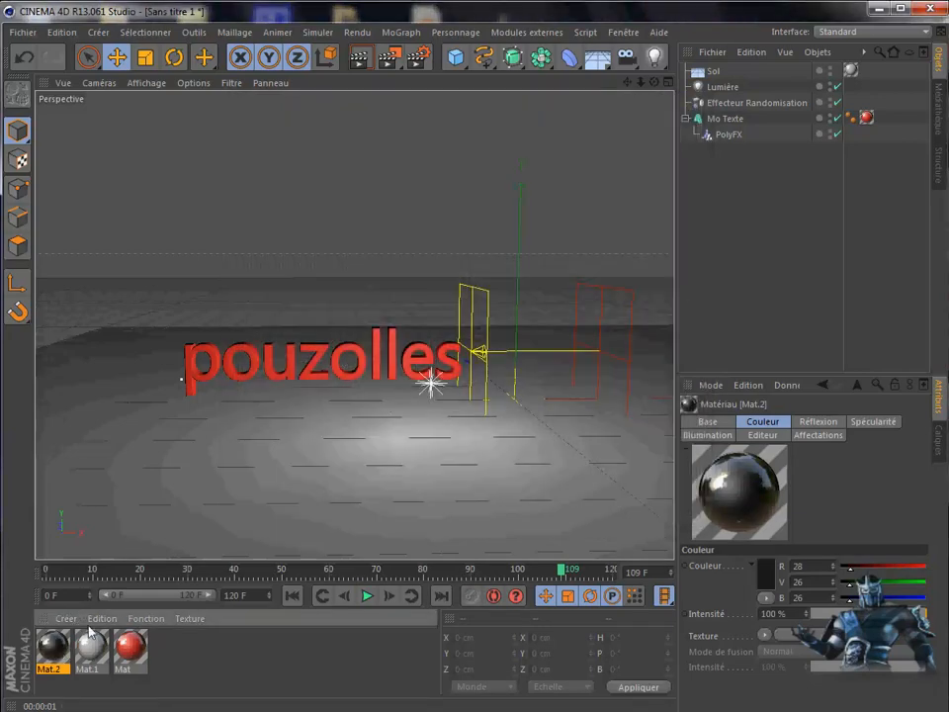
Step: Apply the black material to the Mo Texte object and place the red material's texture tag after it
drag(763, 78, 749, 117)
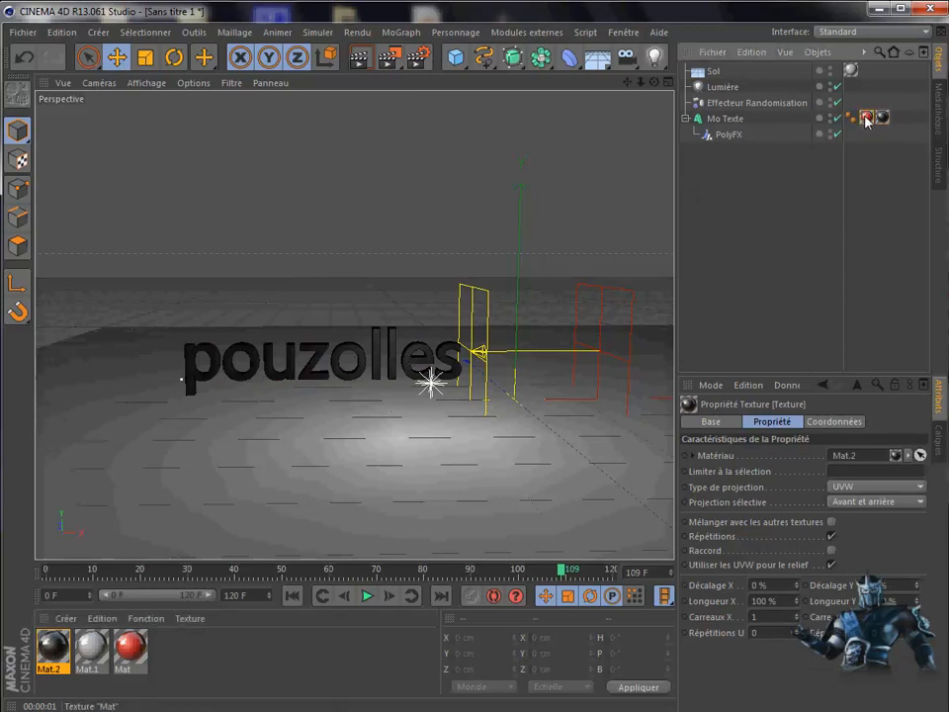
drag(866, 118, 898, 118)
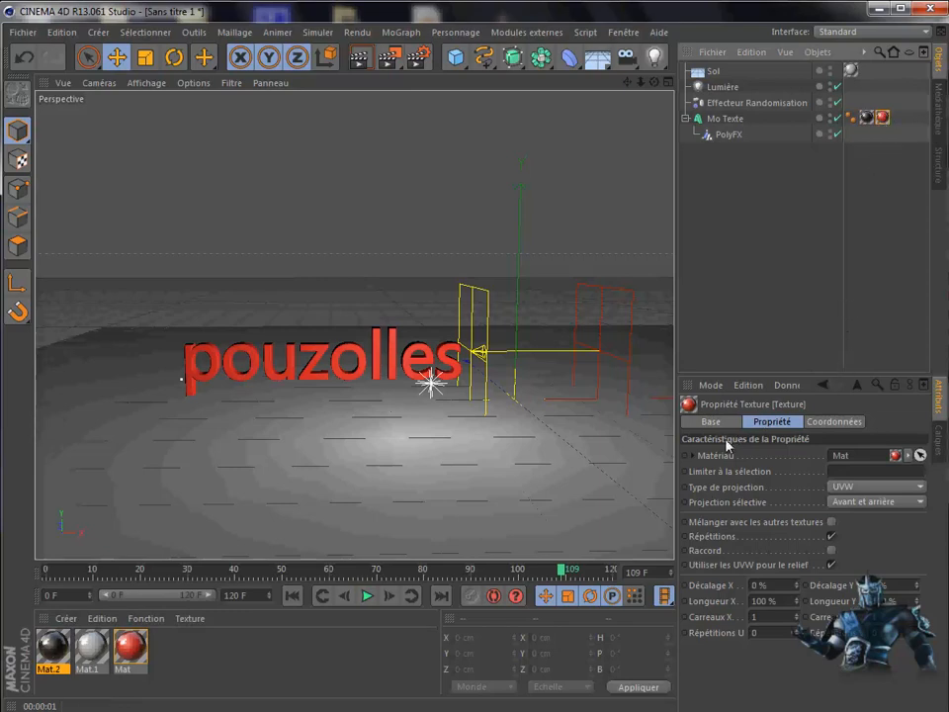
Step: Limit the red texture on Mo Texte to the selection C1 and preview the render in the viewport
click(842, 472)
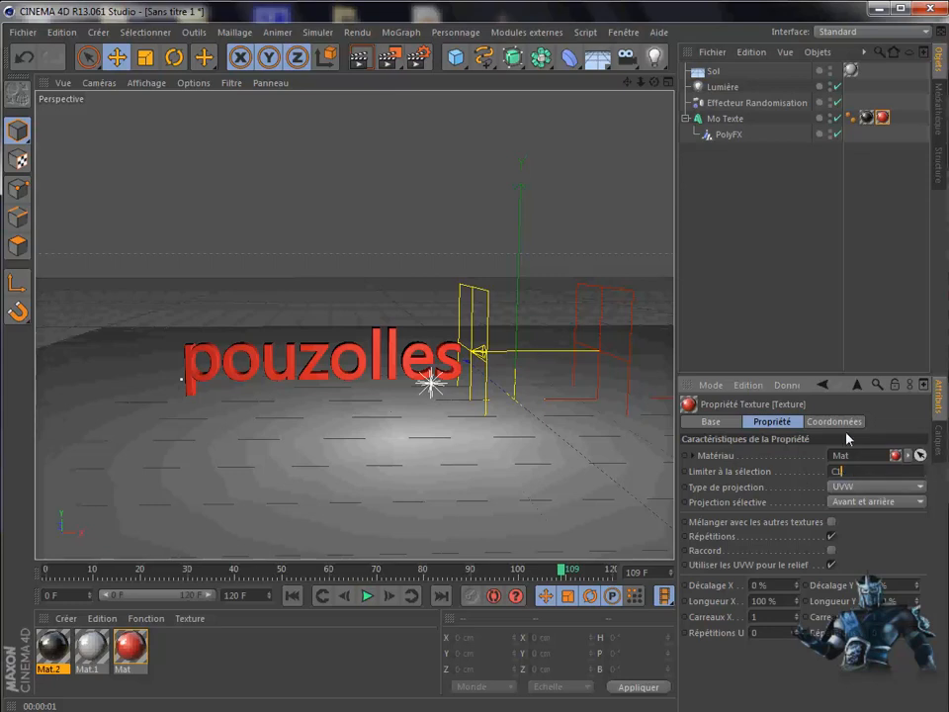
click(720, 274)
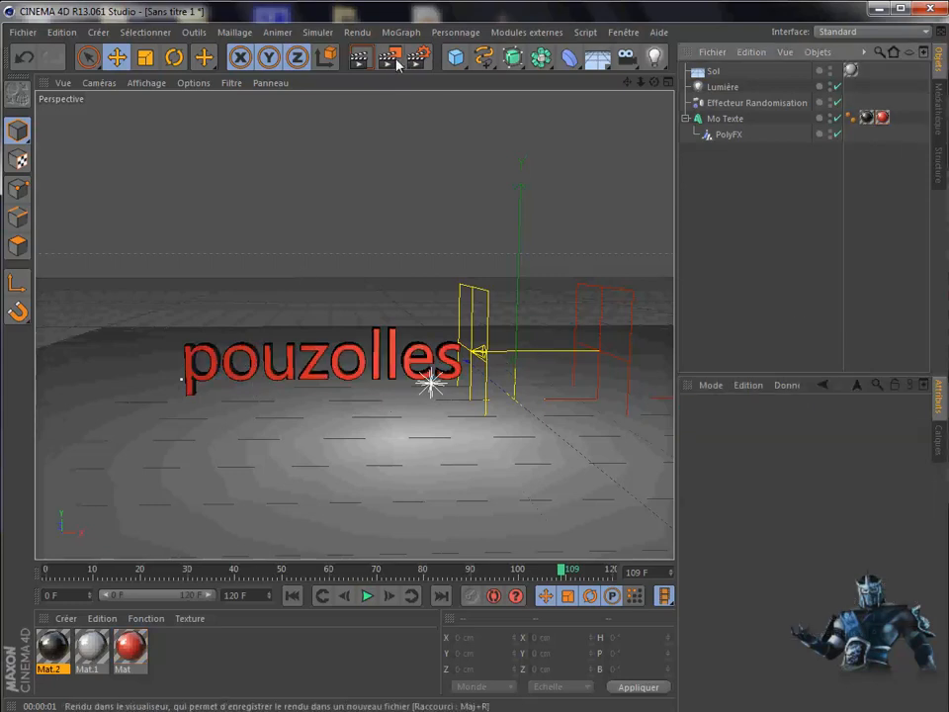
click(358, 59)
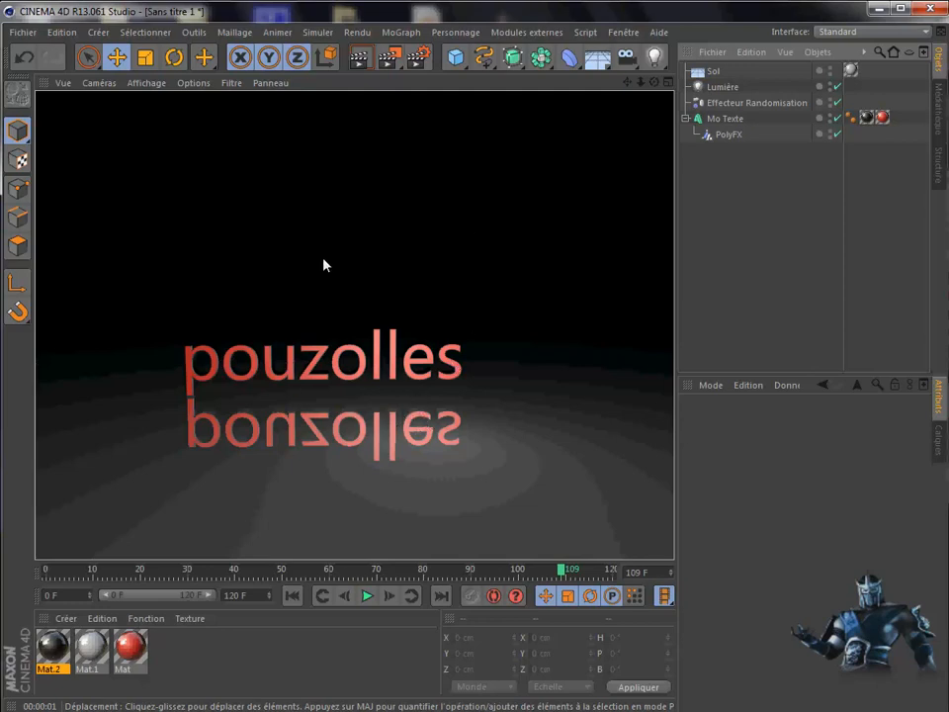
click(770, 279)
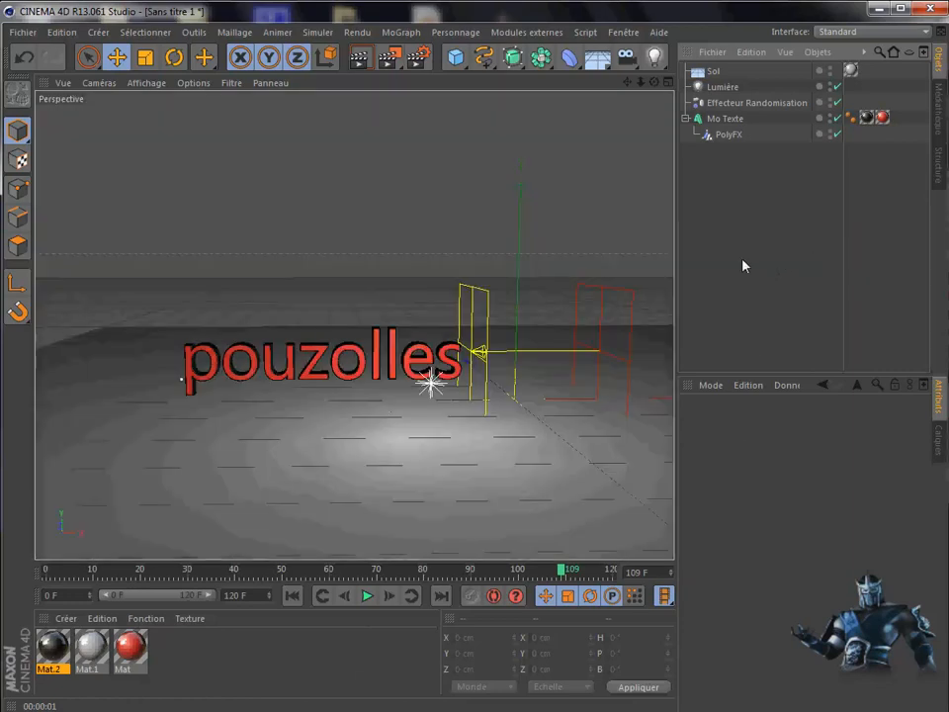
Step: Return to frame 0 and set the render output to the HDV/HDTV 720 25 preset with all frames (Toutes les images)
click(295, 598)
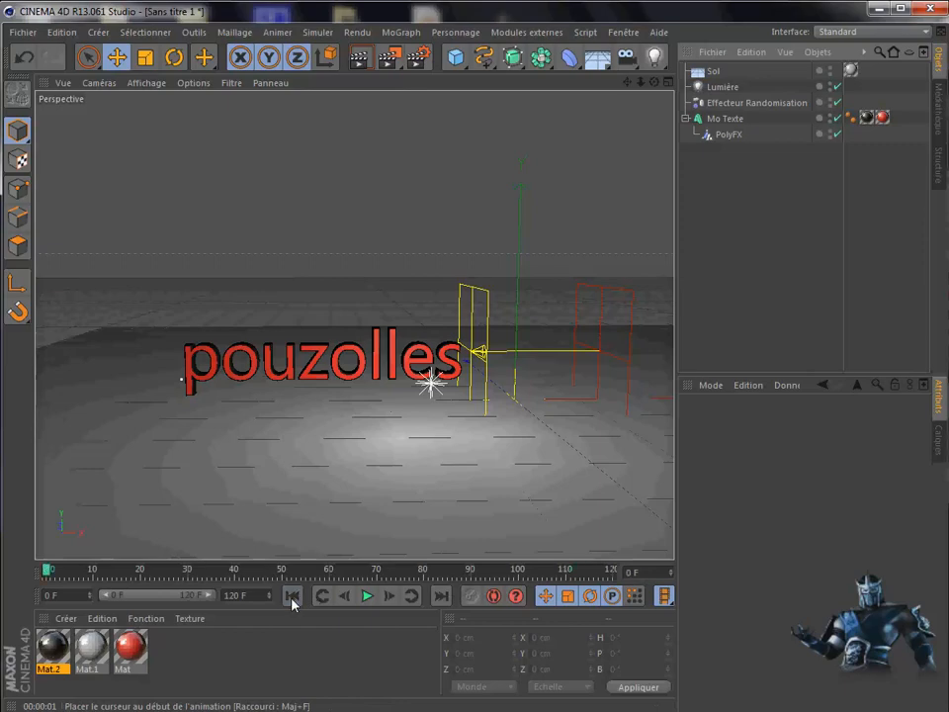
click(417, 58)
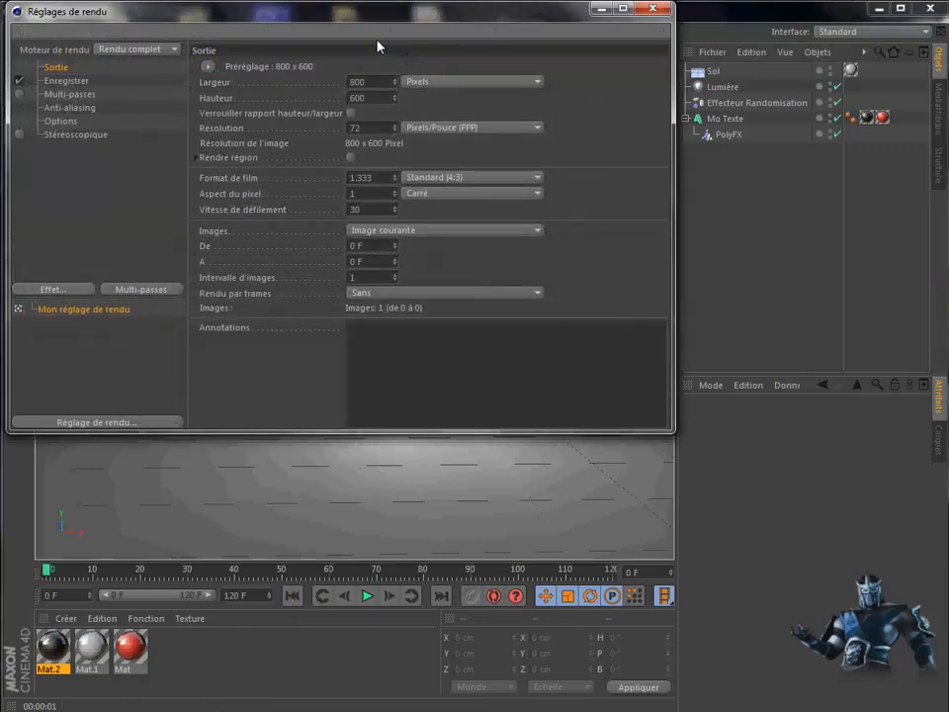
click(208, 68)
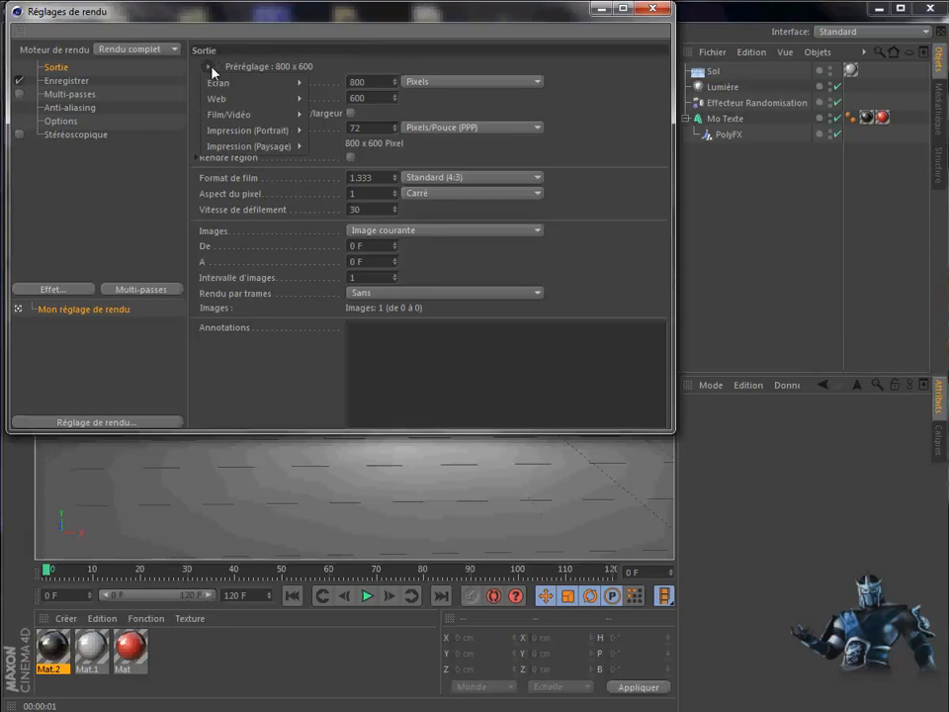
mouse_move(226, 101)
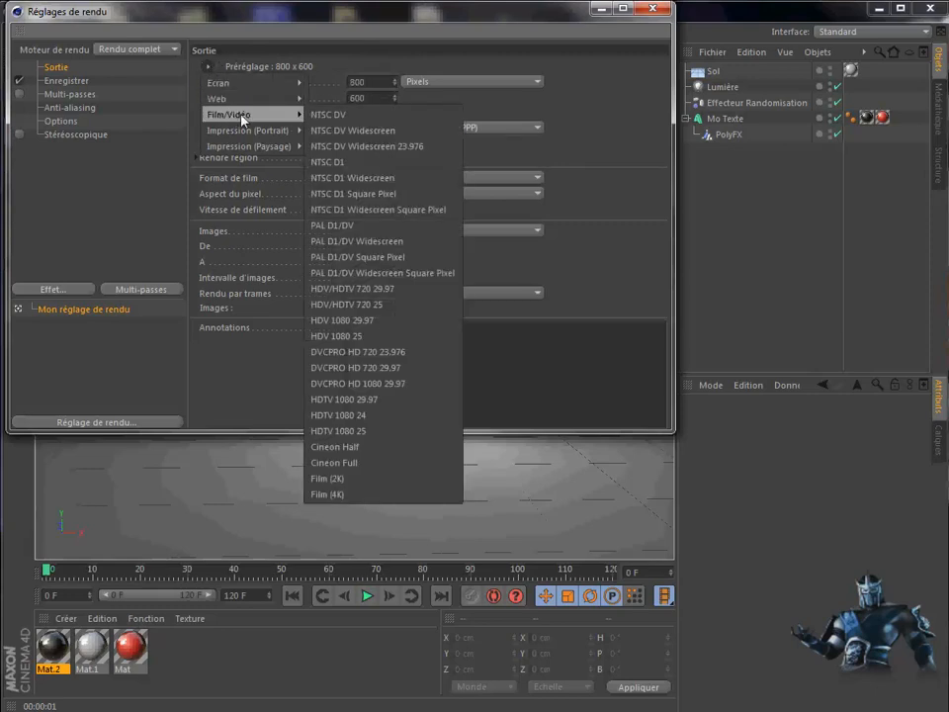
click(392, 308)
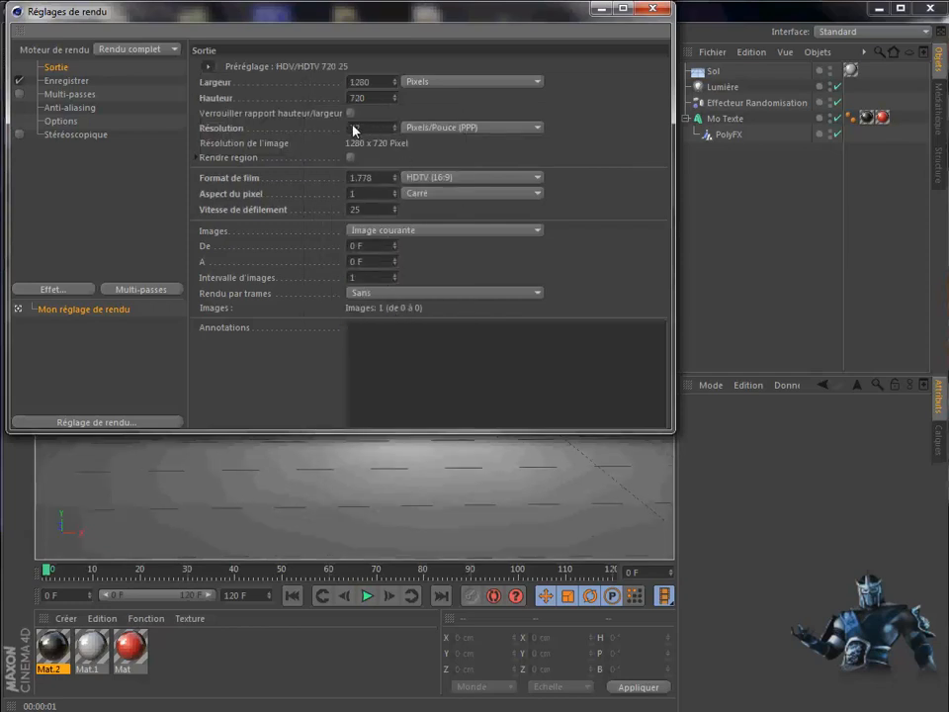
click(534, 235)
click(490, 277)
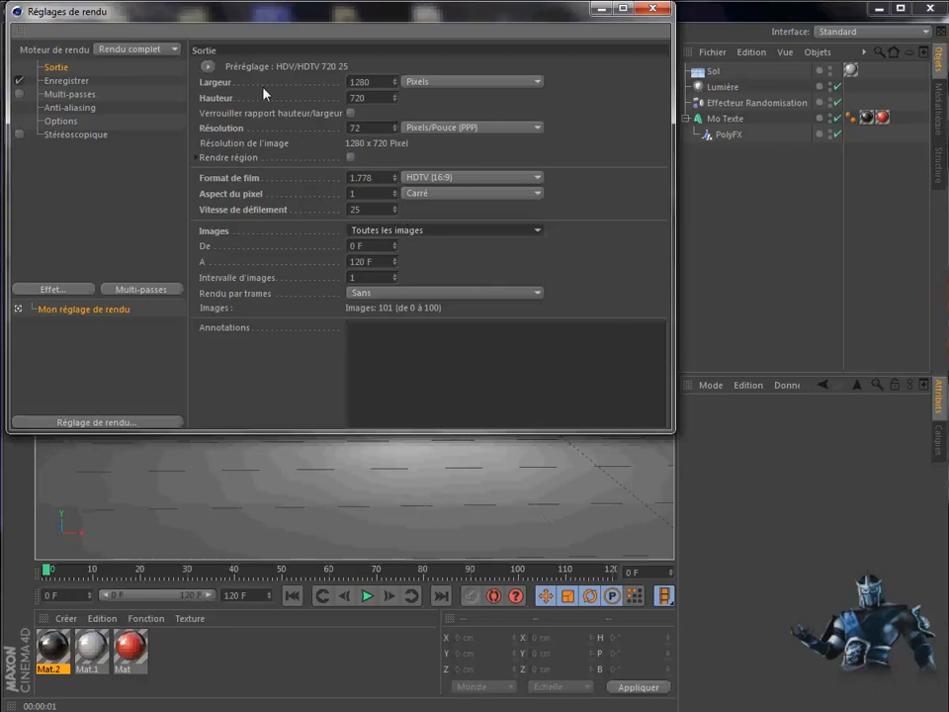
Step: Set the render's save path to a file named particules on the Desktop
click(74, 83)
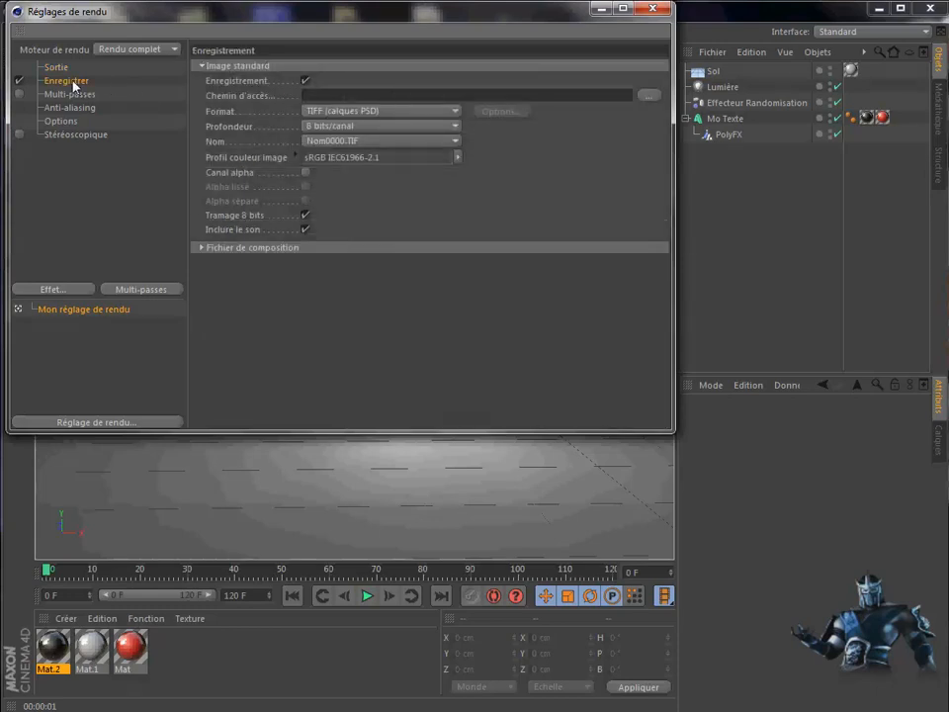
click(328, 97)
text(particules)
click(649, 96)
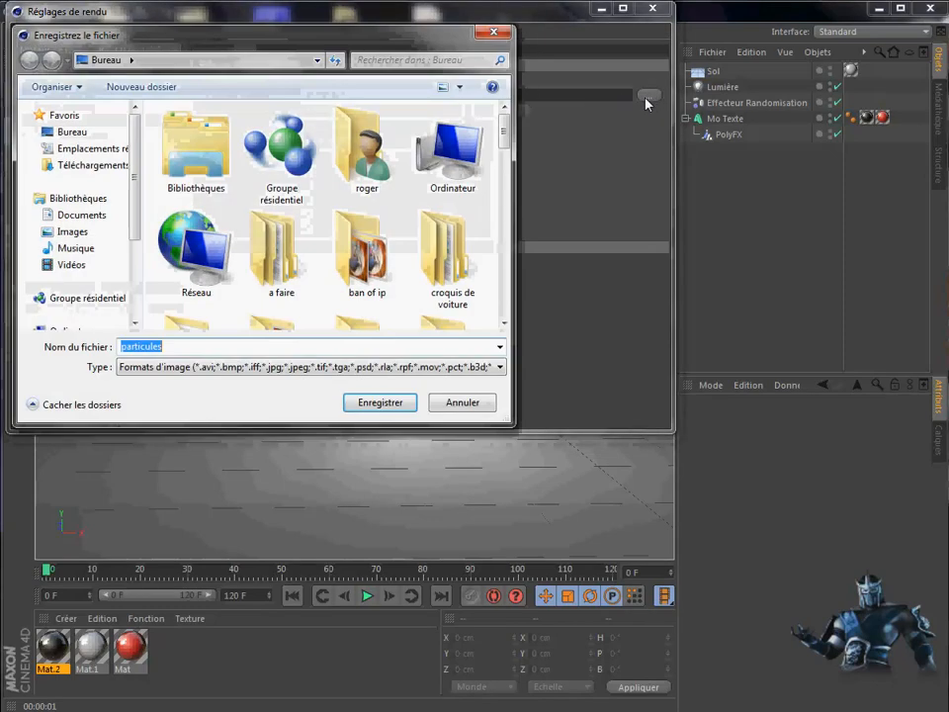
click(390, 405)
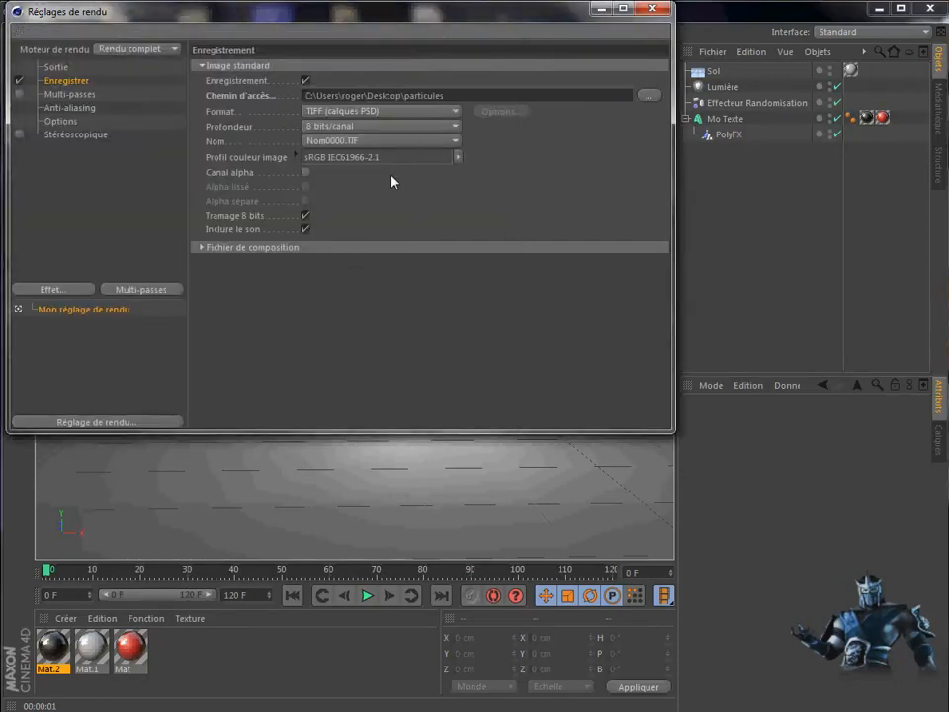
Step: Set the saved render's format to Film AVI and look through the depth and name options
click(455, 112)
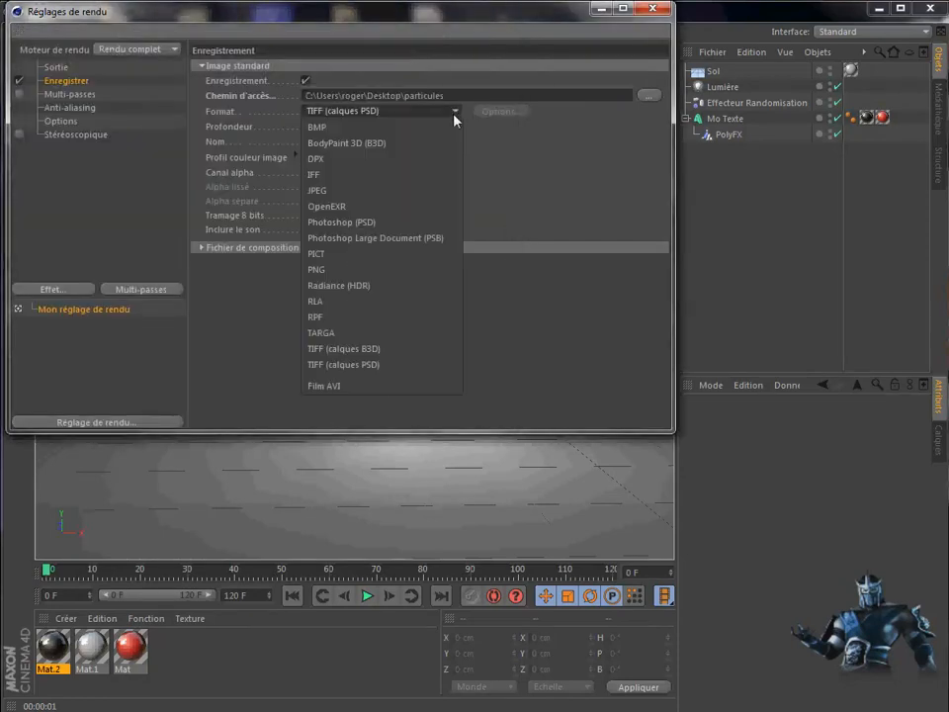
click(340, 392)
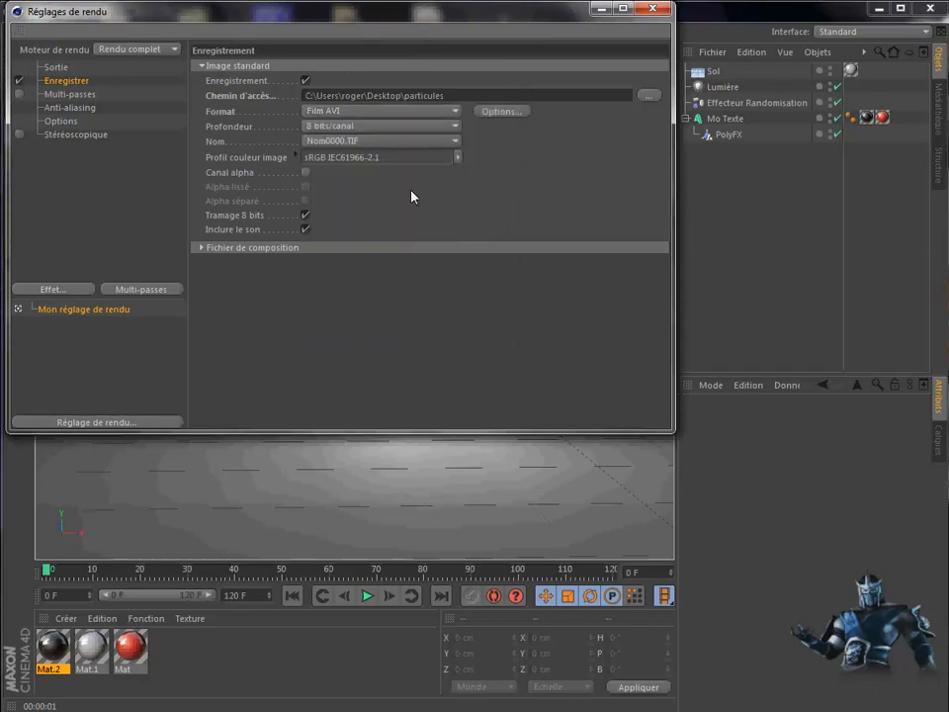
click(457, 134)
click(456, 133)
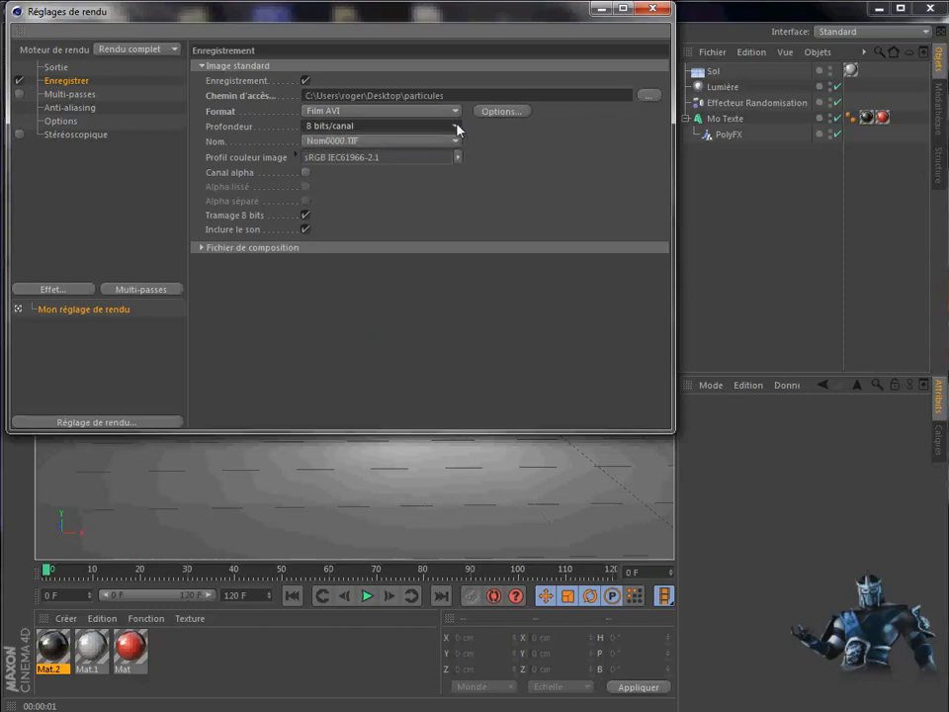
click(458, 142)
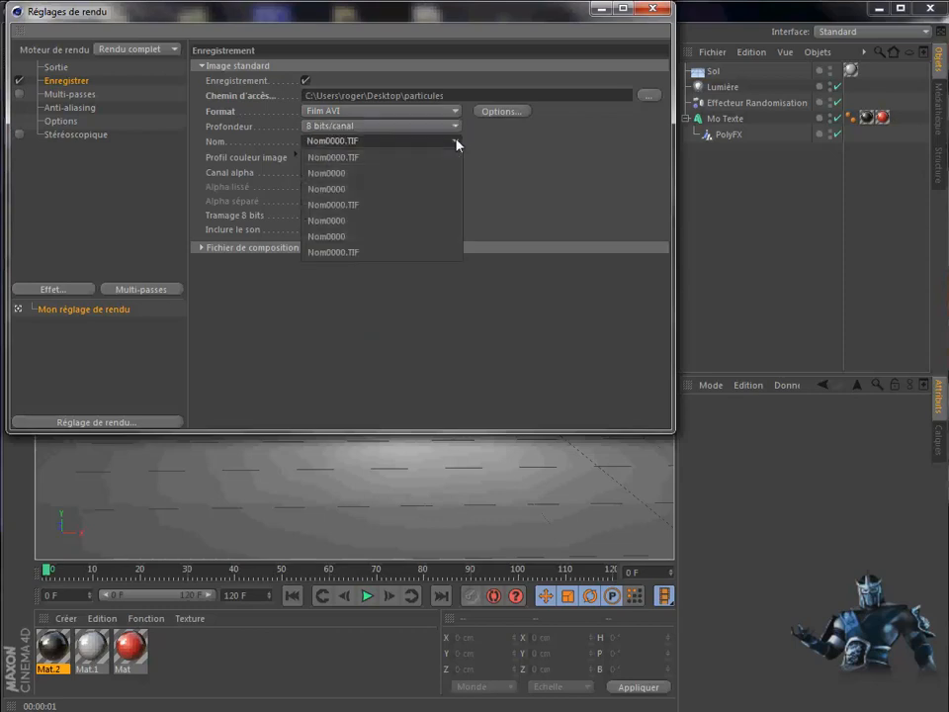
click(458, 142)
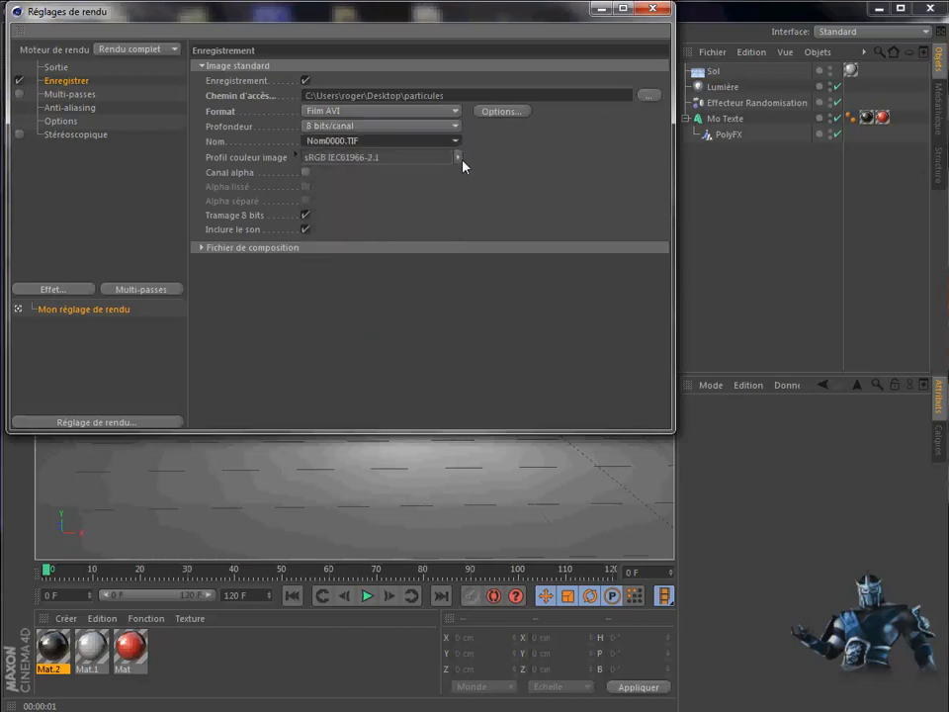
Step: Set anti-aliasing to Au mieux with a minimum level of 2x2 and close the render settings
click(67, 108)
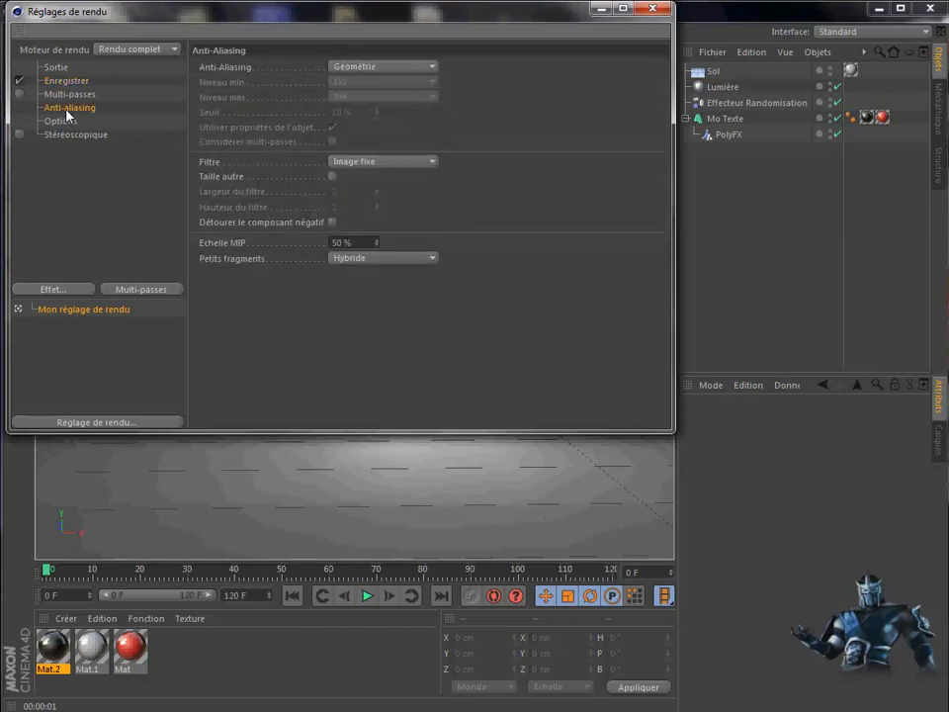
click(428, 67)
click(402, 118)
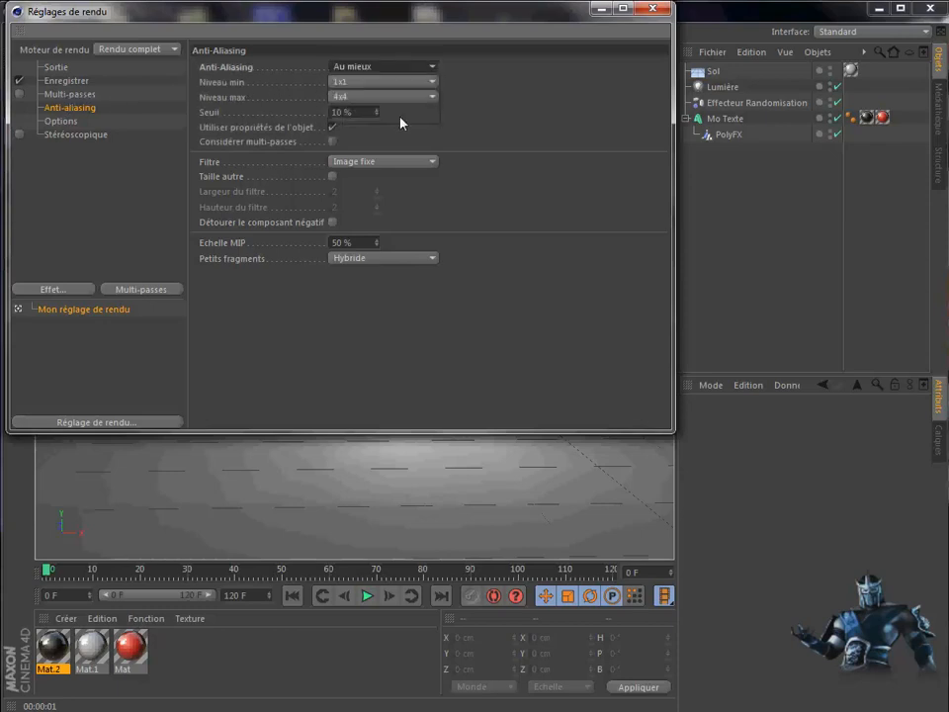
click(431, 82)
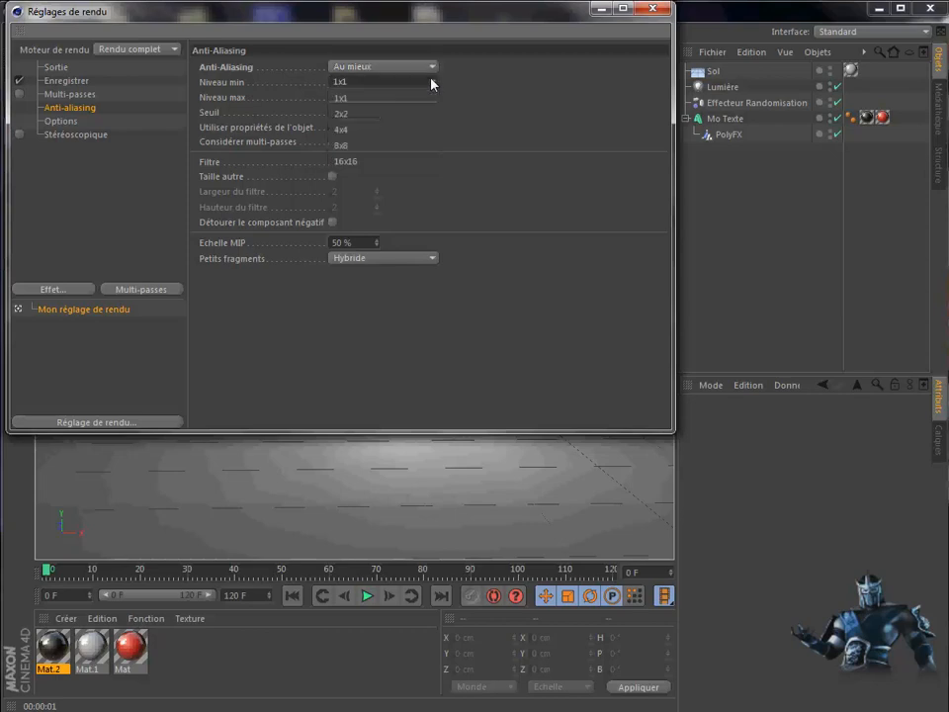
click(416, 114)
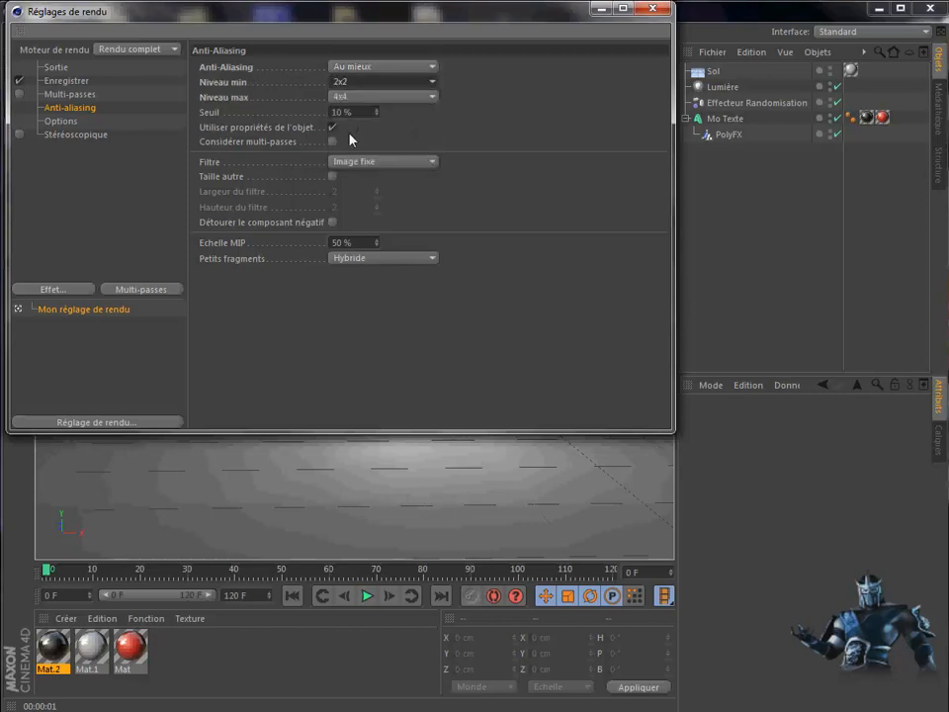
click(433, 162)
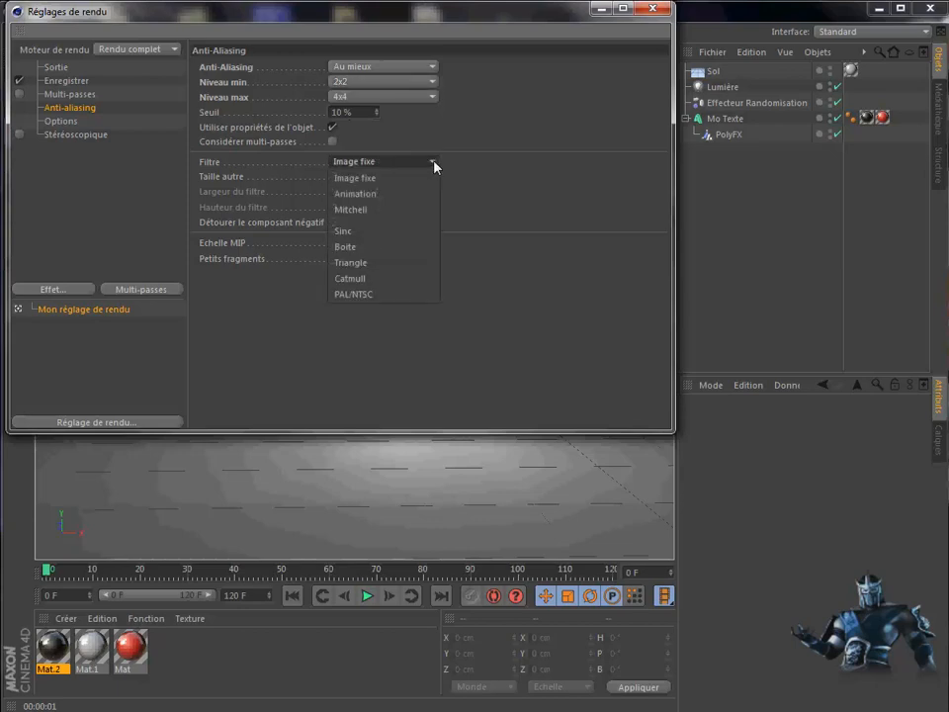
click(434, 163)
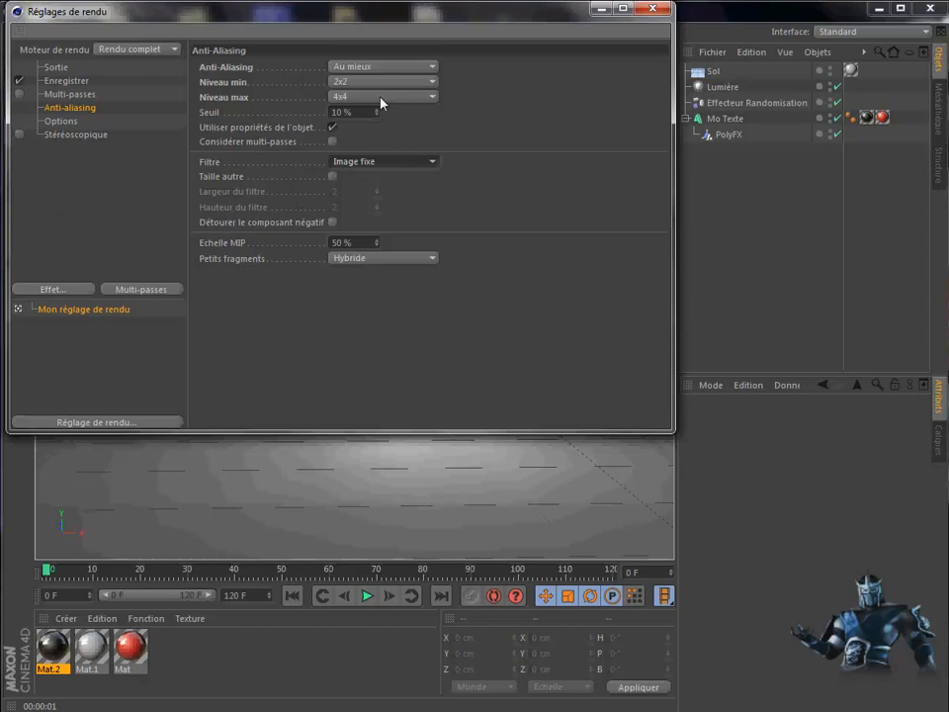
click(653, 10)
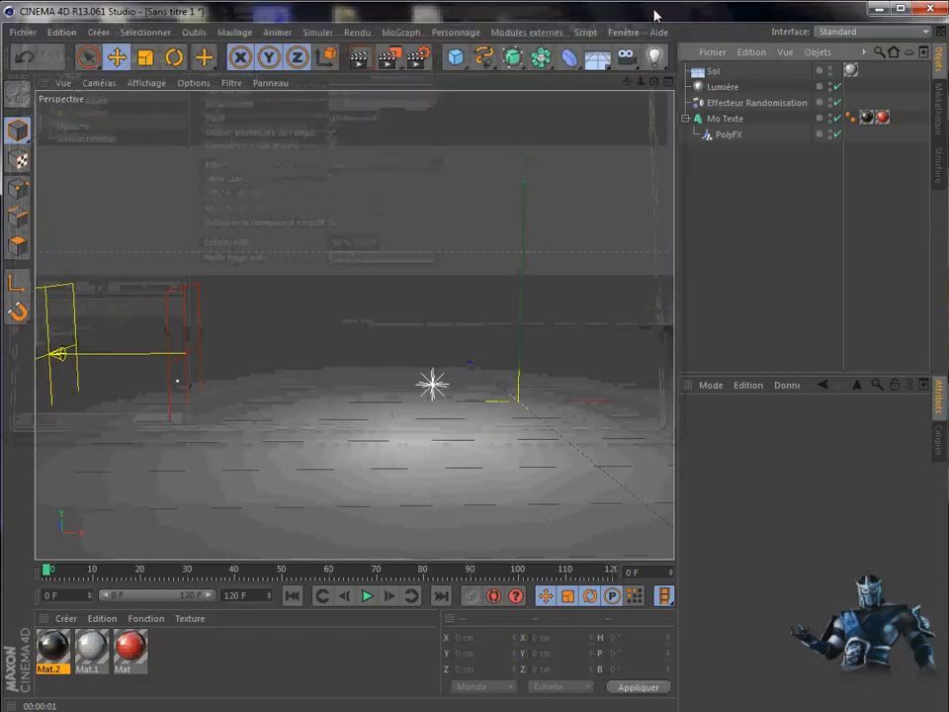
Step: Render the full animation in the picture viewer, close the viewer and play the rendered video in VLC
click(387, 57)
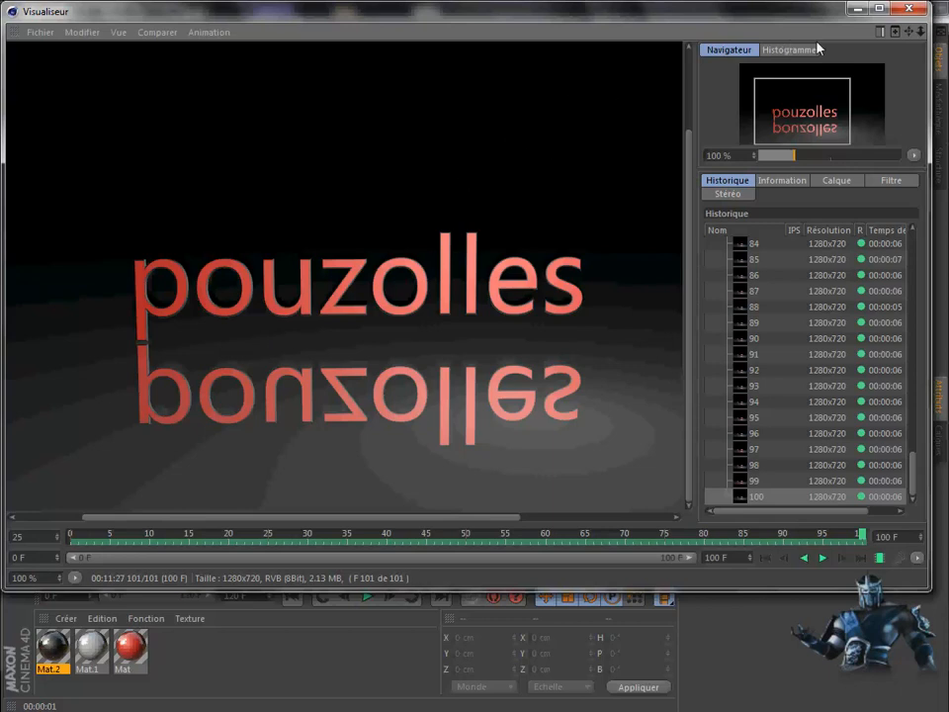
click(904, 9)
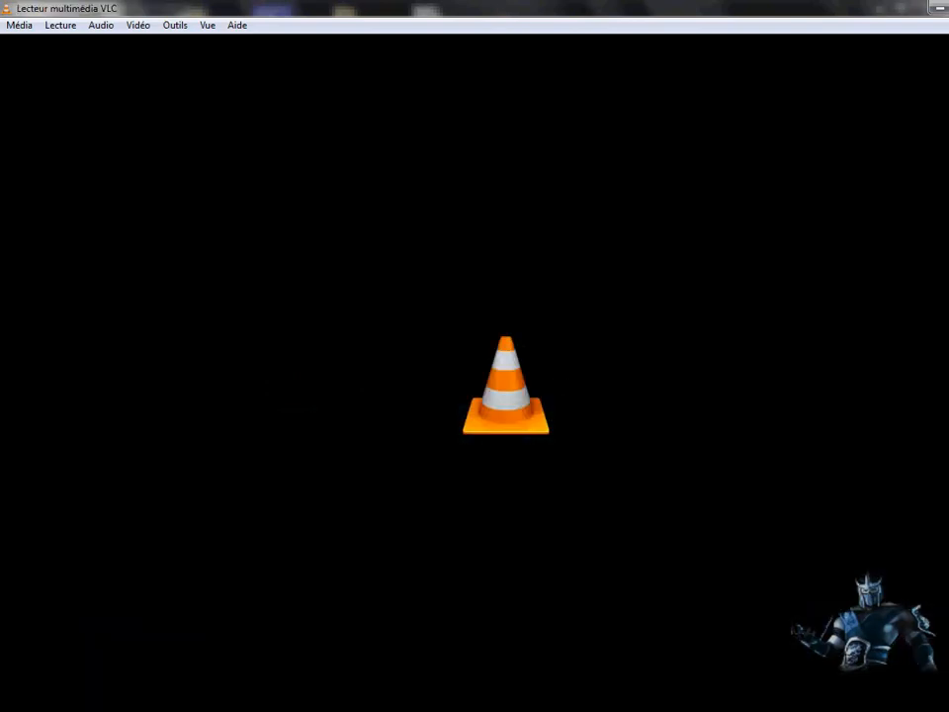
key(space)
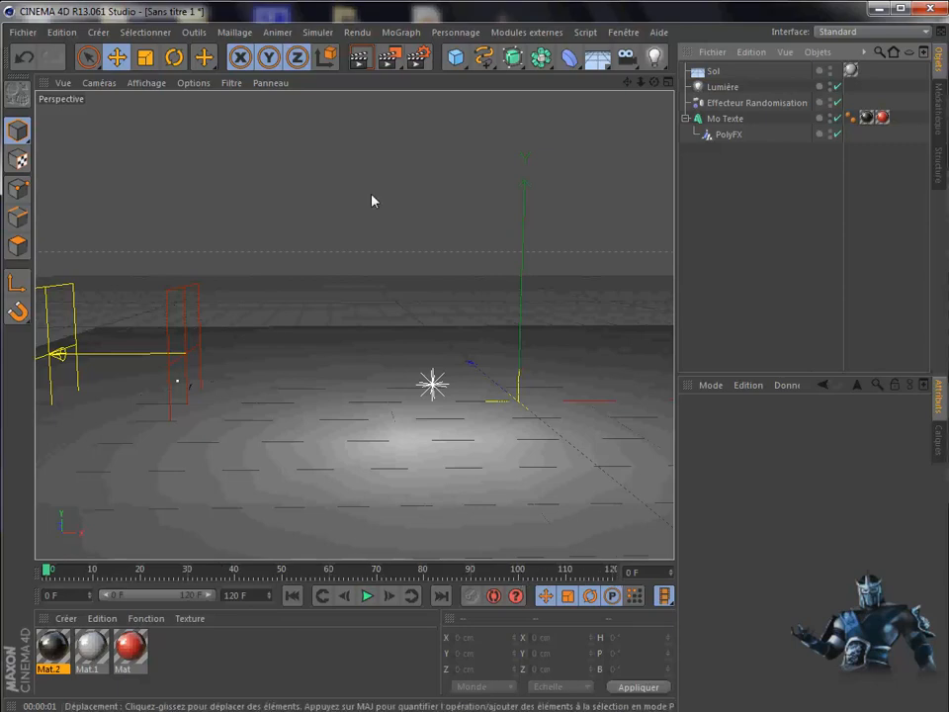
Step: Review the frame rate in the render output settings and close them
click(418, 57)
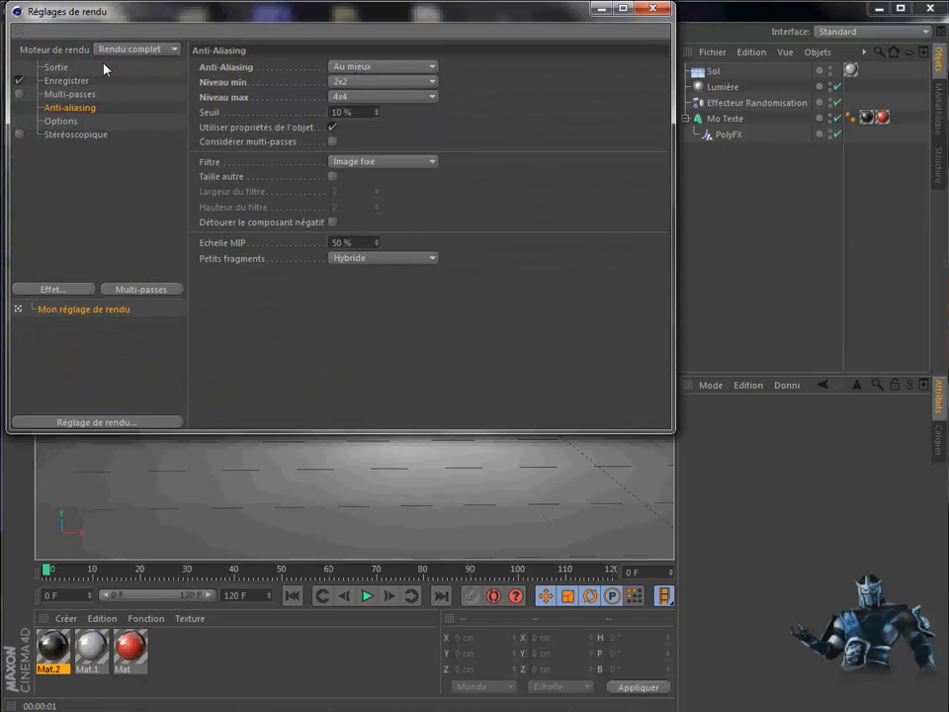
click(51, 67)
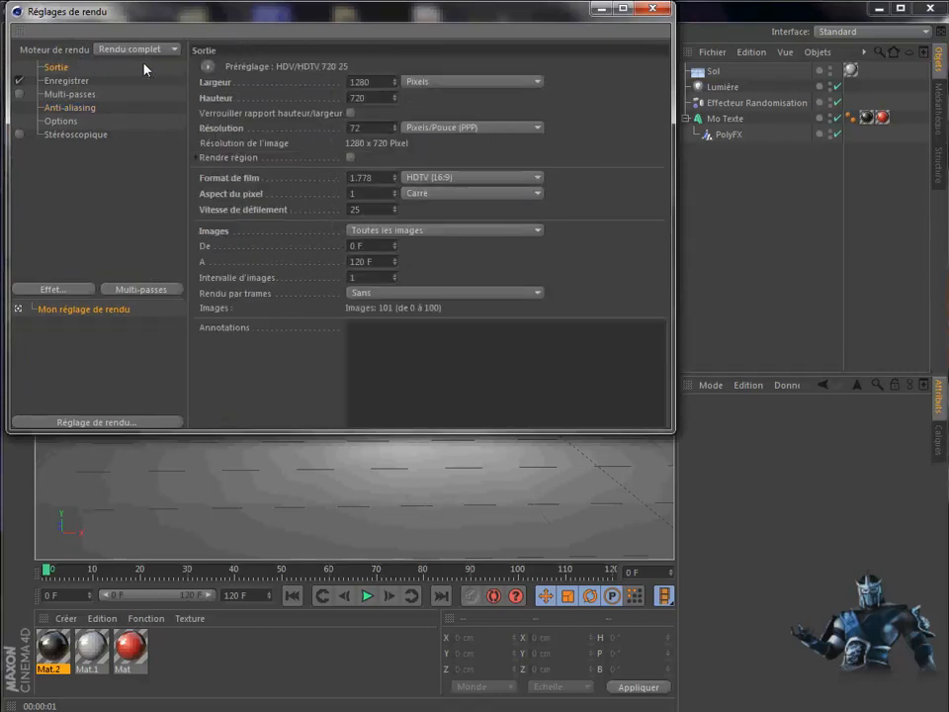
double_click(354, 210)
click(397, 351)
click(365, 210)
click(653, 10)
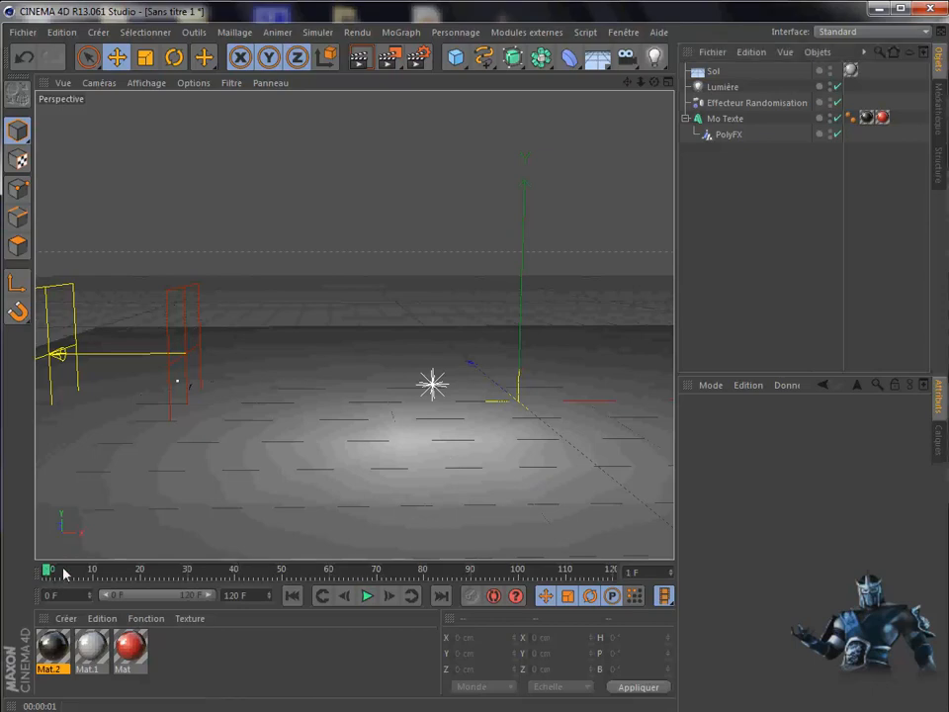
Step: Scrub the timeline to frame 30 and back to frame 25, and play the animation from there
drag(65, 570, 192, 573)
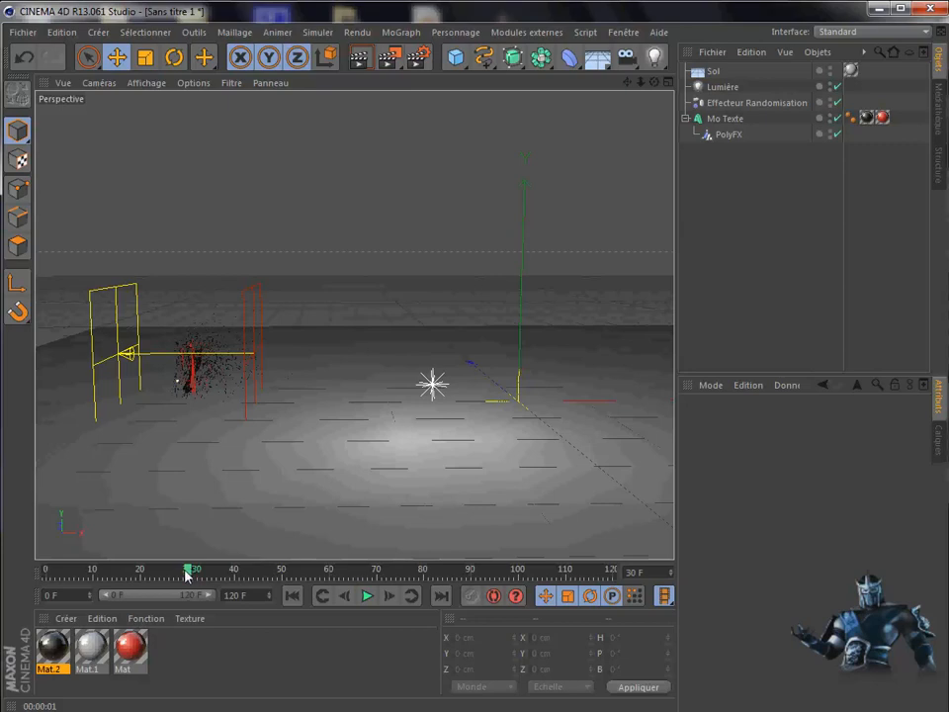
drag(186, 572, 164, 574)
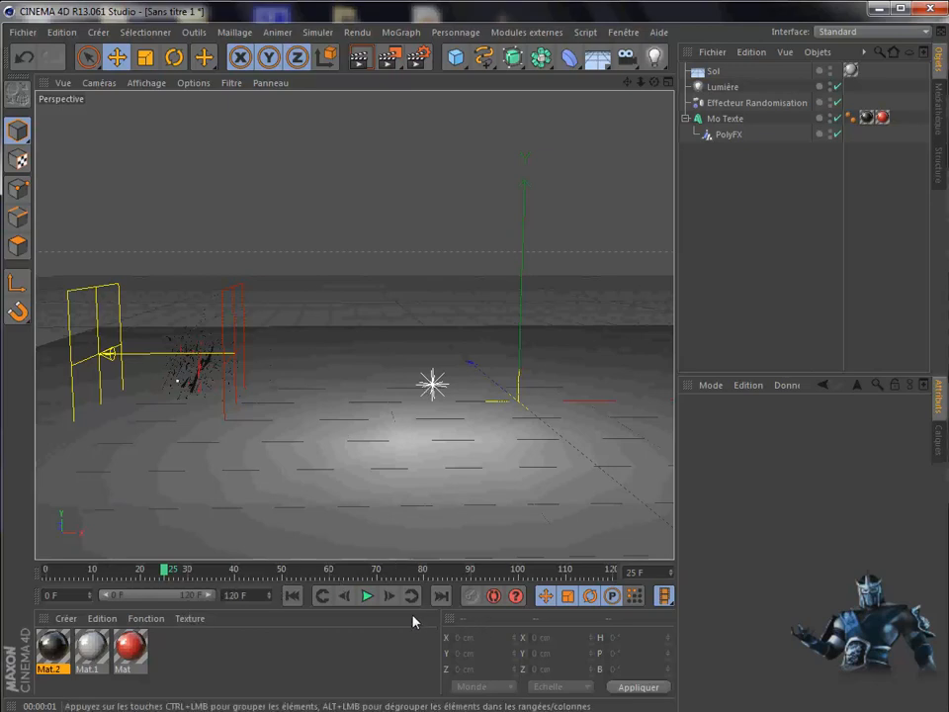
click(365, 596)
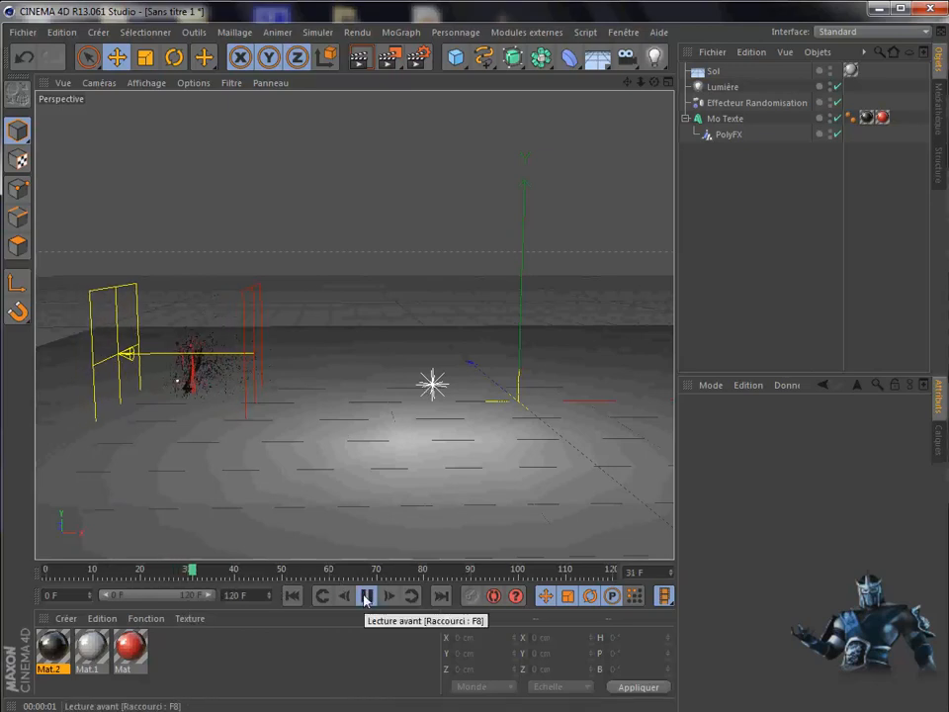